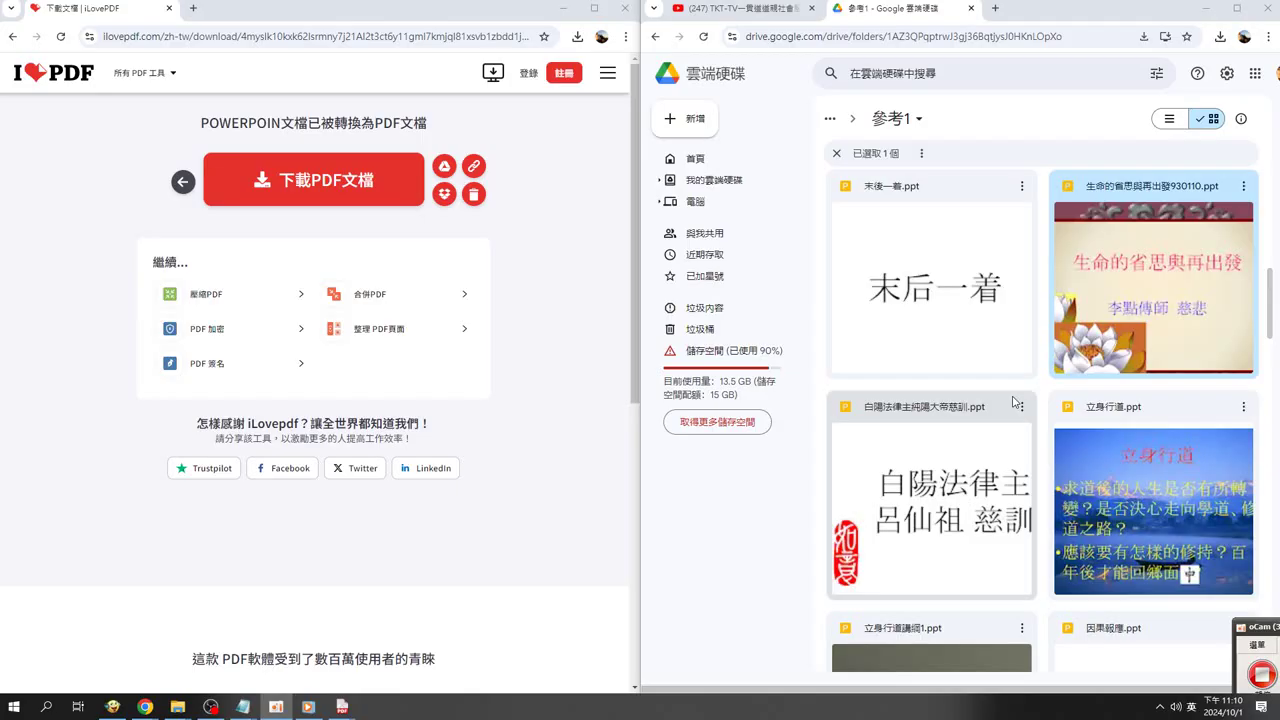
# Browse the 參考1 folder and download 心寬意淨 便是人間好時節.ppt
pyautogui.scroll(-3, 954, 403)
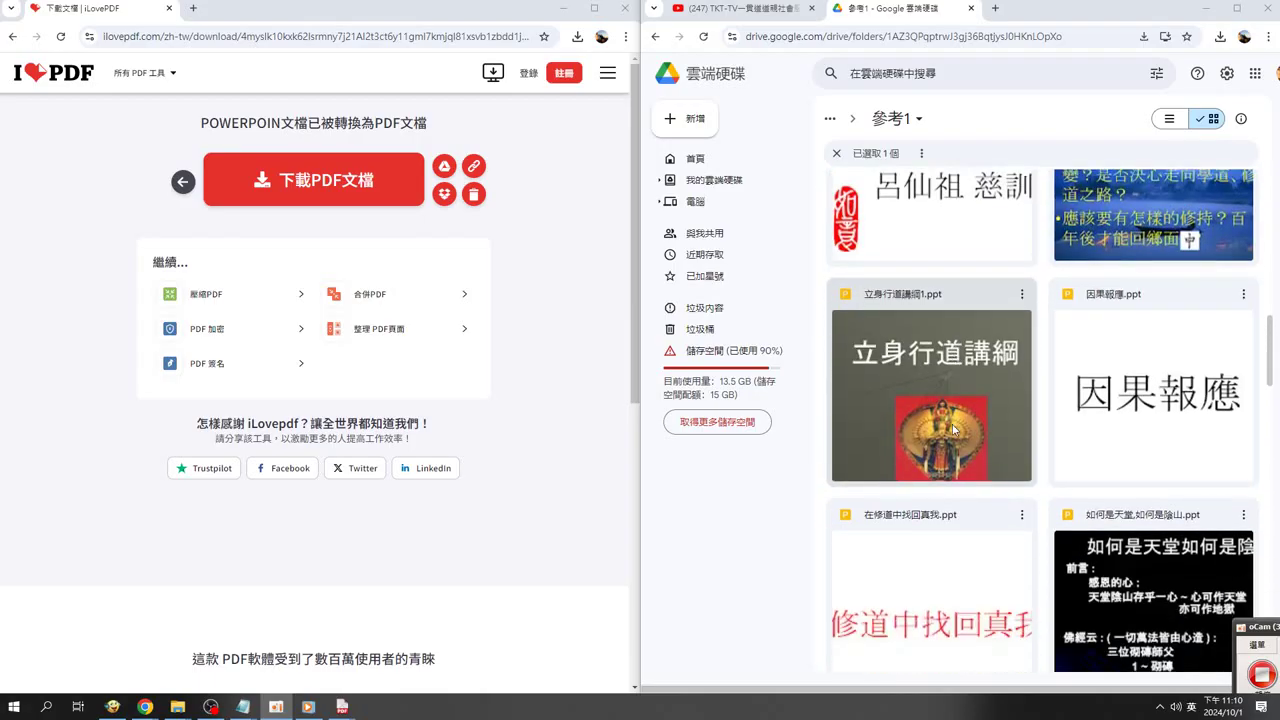
pyautogui.scroll(-4, 953, 420)
pyautogui.scroll(-1, 952, 440)
pyautogui.scroll(3, 951, 438)
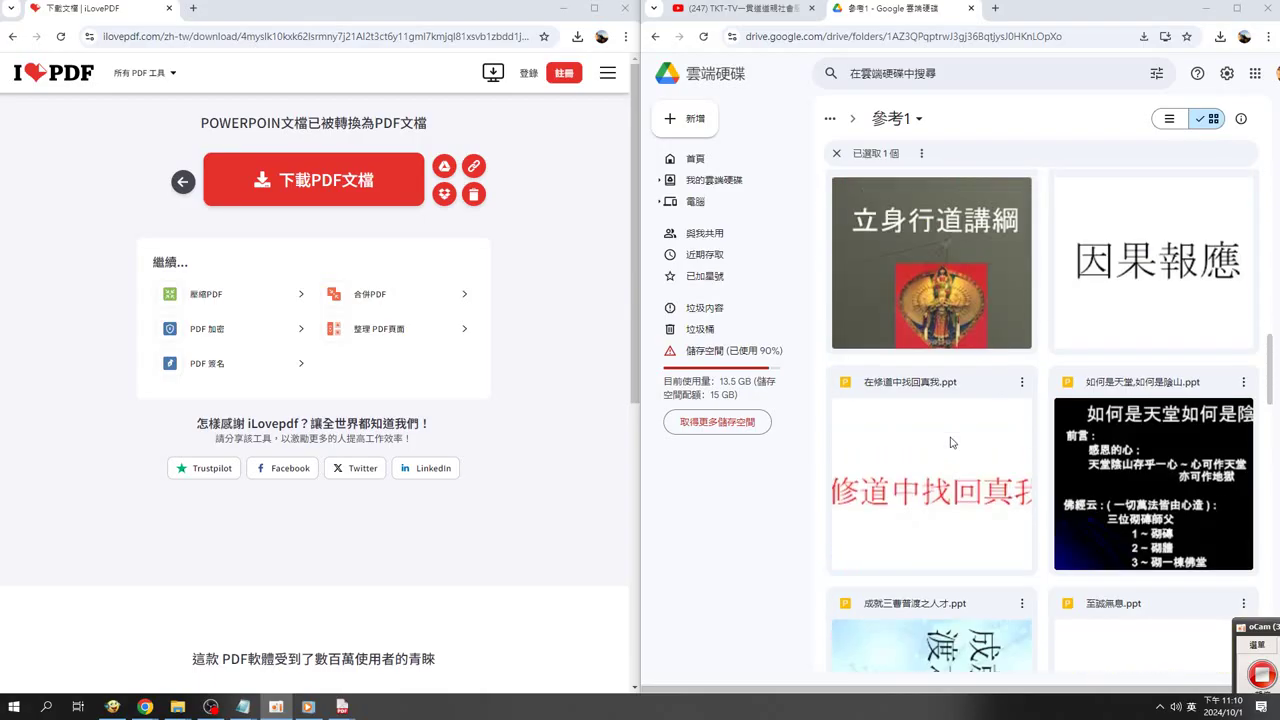
pyautogui.scroll(2, 950, 436)
pyautogui.scroll(4, 950, 436)
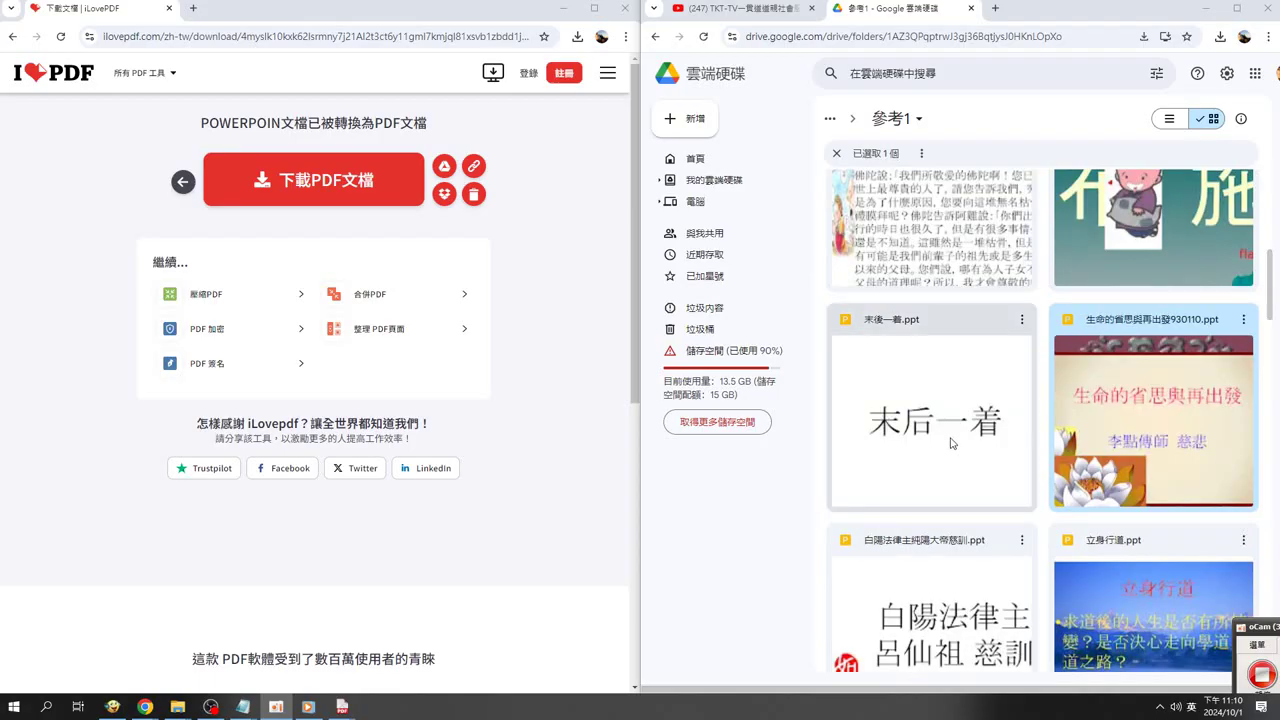
pyautogui.scroll(3, 958, 440)
pyautogui.scroll(2, 975, 400)
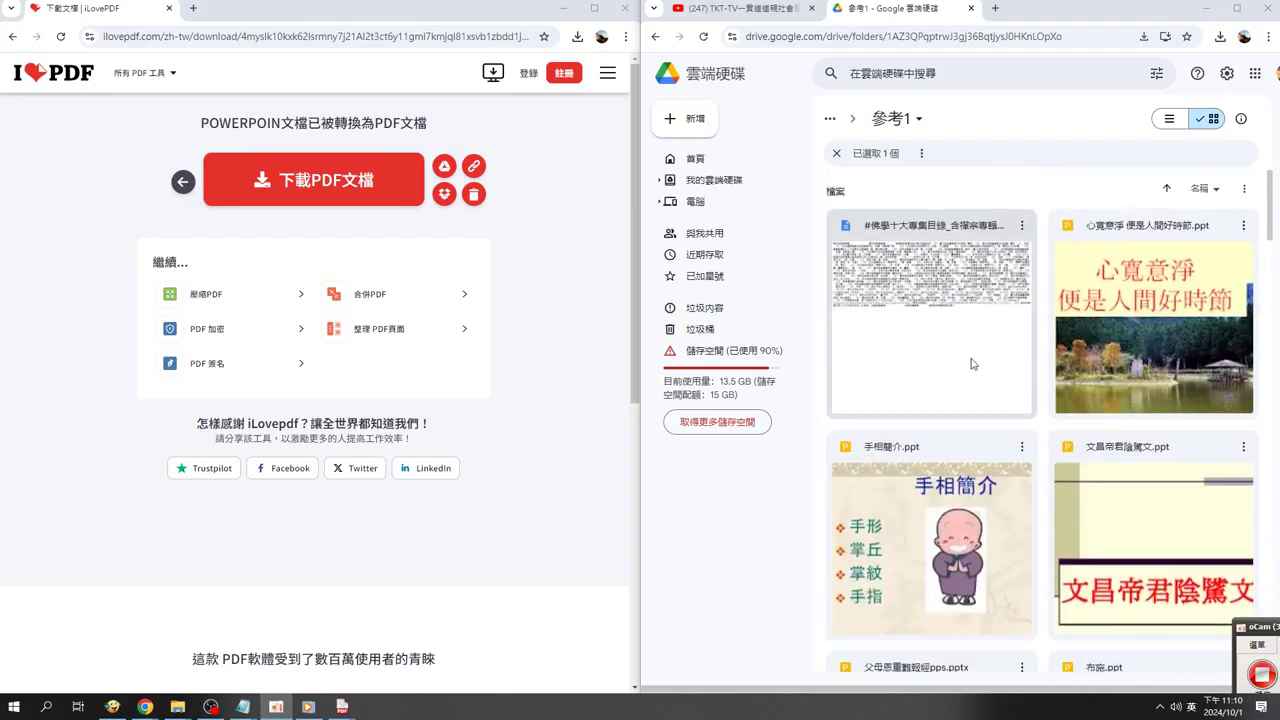
pyautogui.scroll(-1, 1005, 340)
pyautogui.scroll(1, 1017, 332)
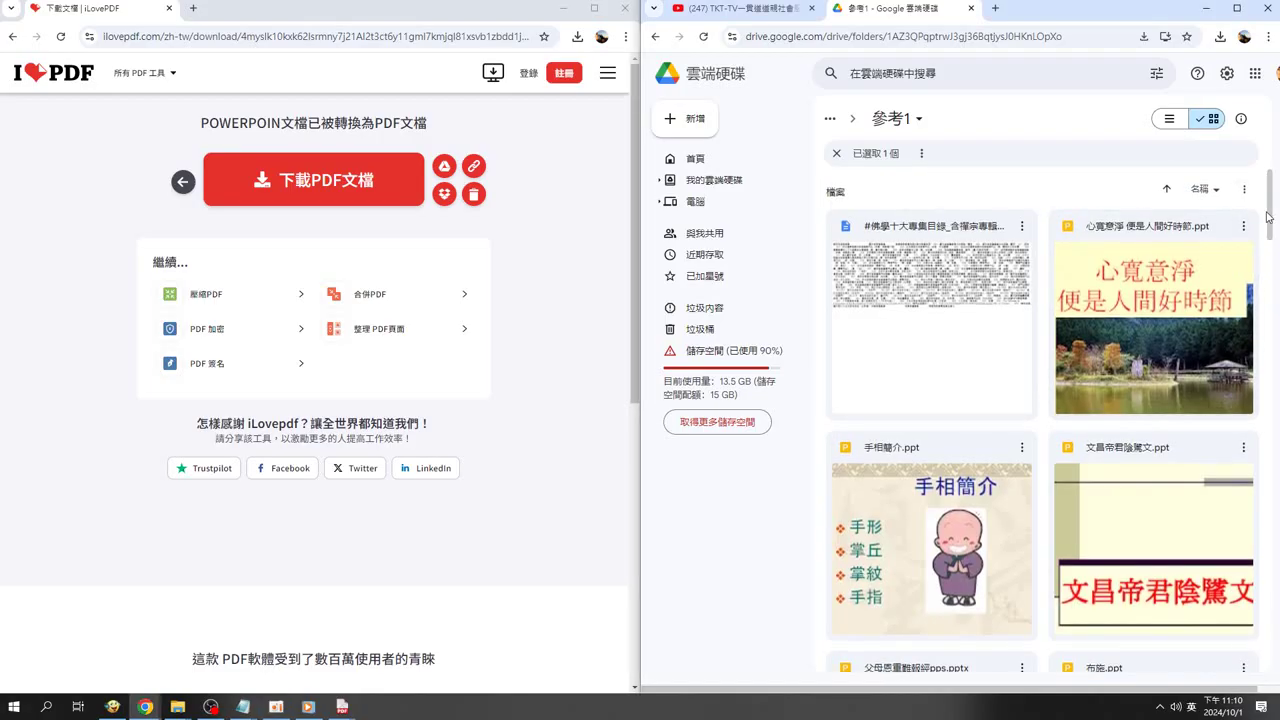
pyautogui.scroll(-1, 1267, 216)
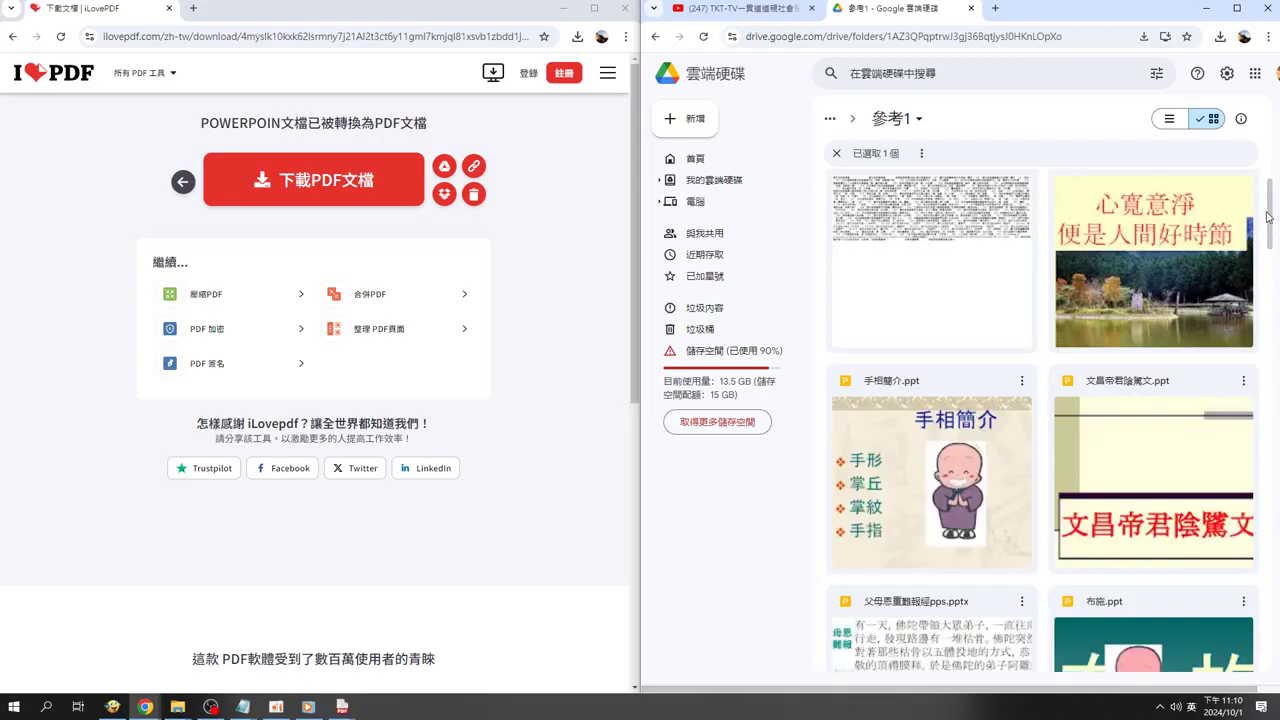
pyautogui.scroll(1, 1267, 216)
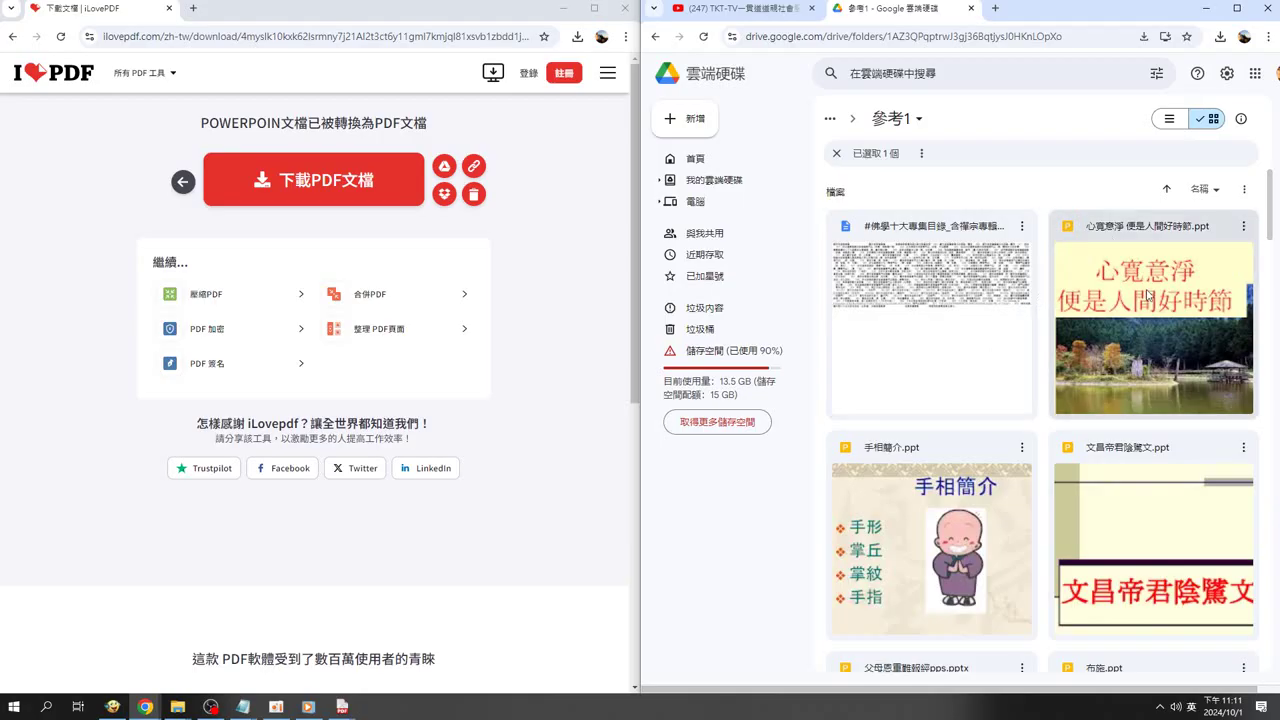
pyautogui.click(1243, 226)
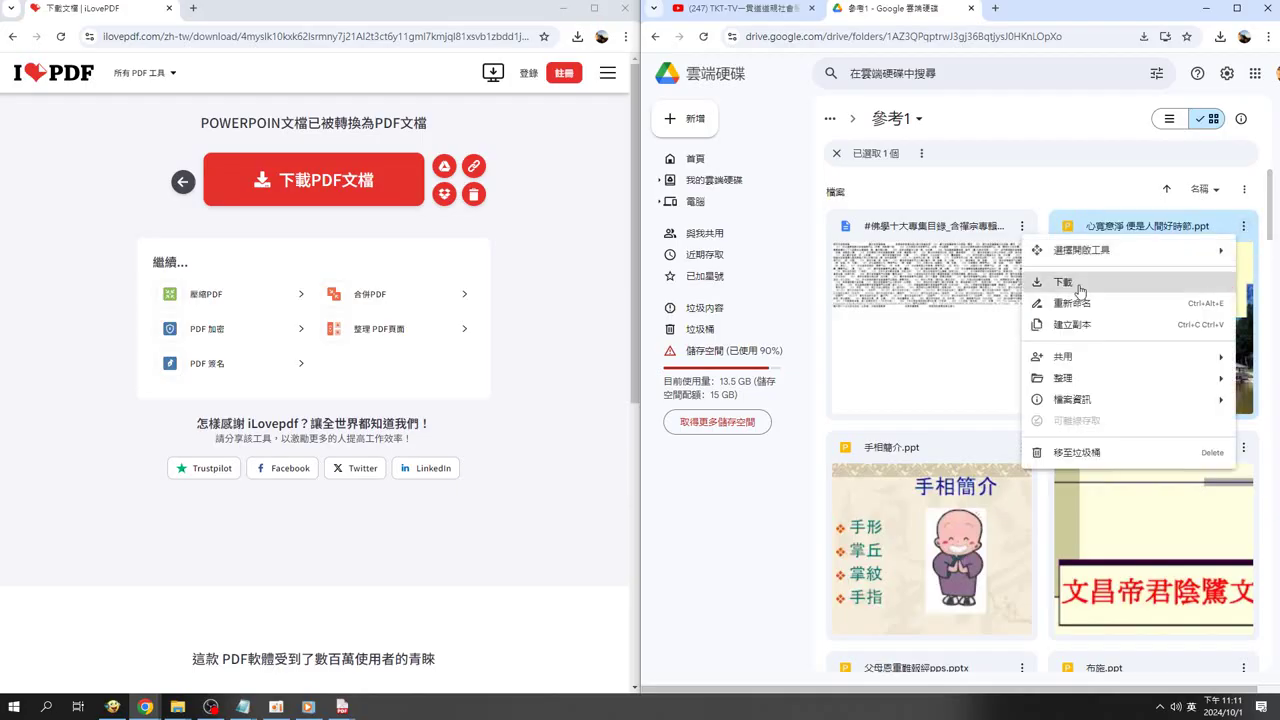
pyautogui.click(1083, 290)
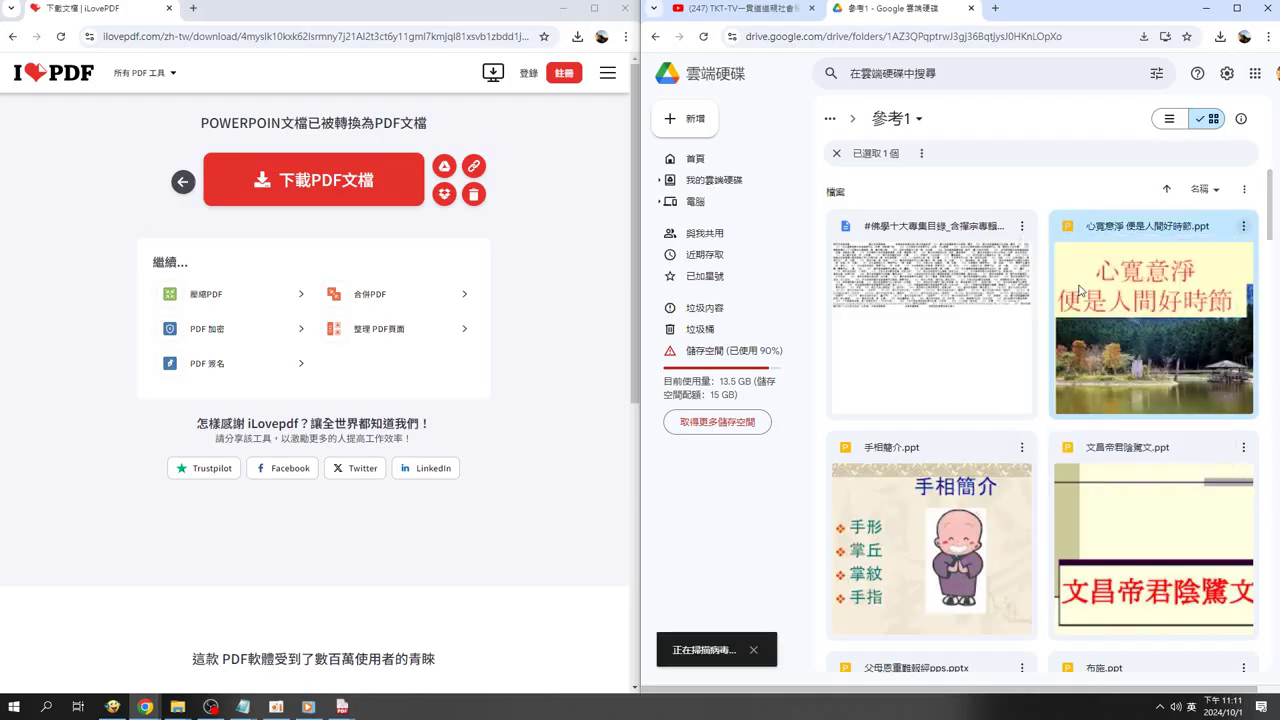
# Download 手相簡介.ppt and 文昌帝君陰騭文.ppt
pyautogui.click(1021, 447)
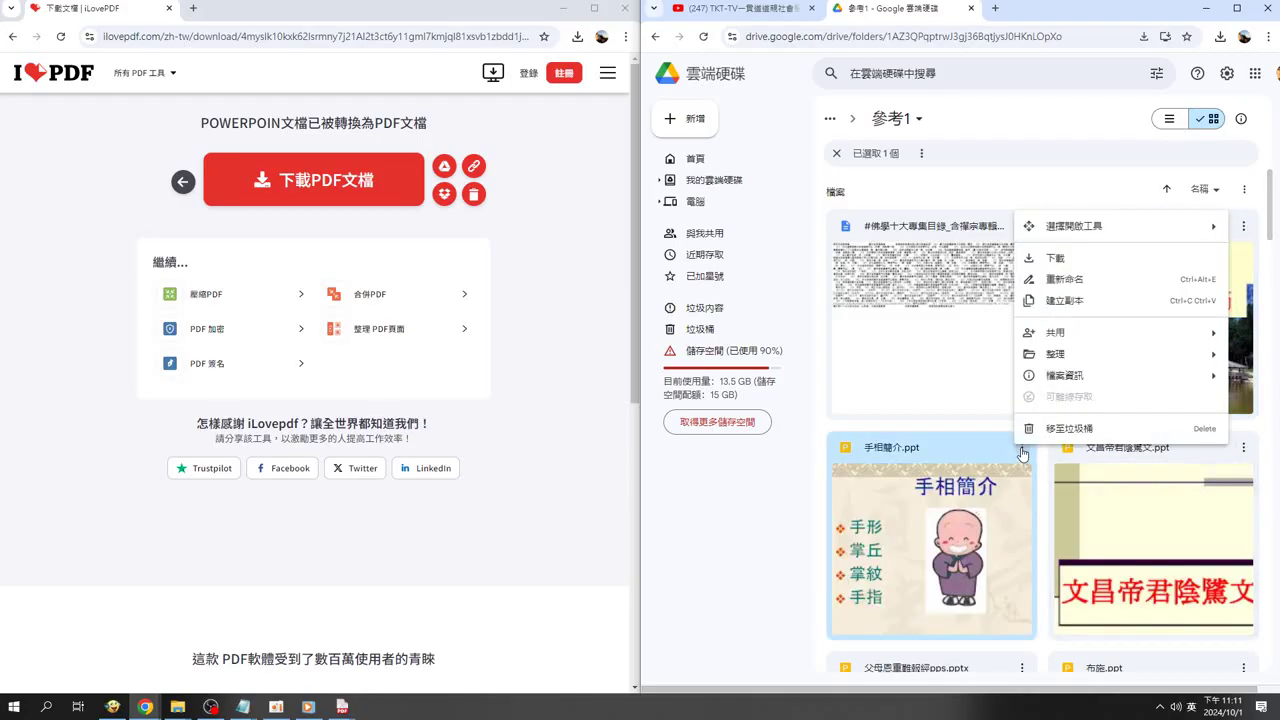
pyautogui.click(1060, 260)
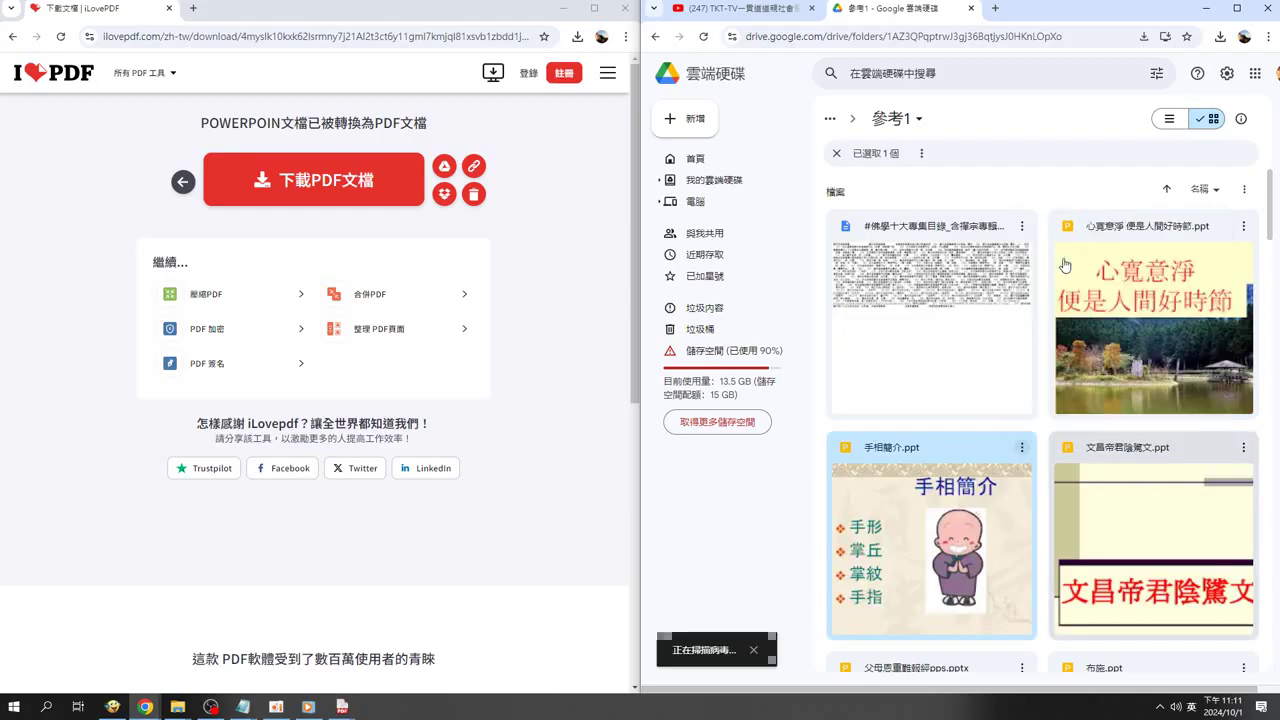
pyautogui.click(1244, 449)
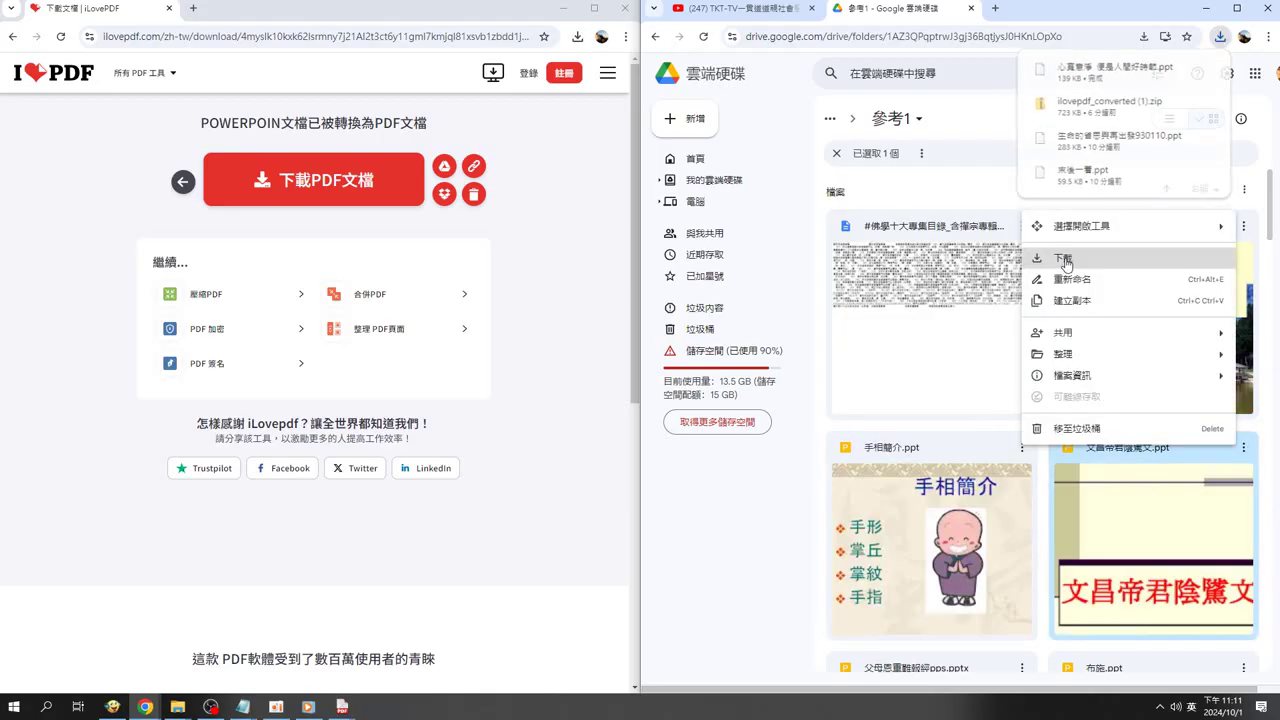
pyautogui.click(1064, 260)
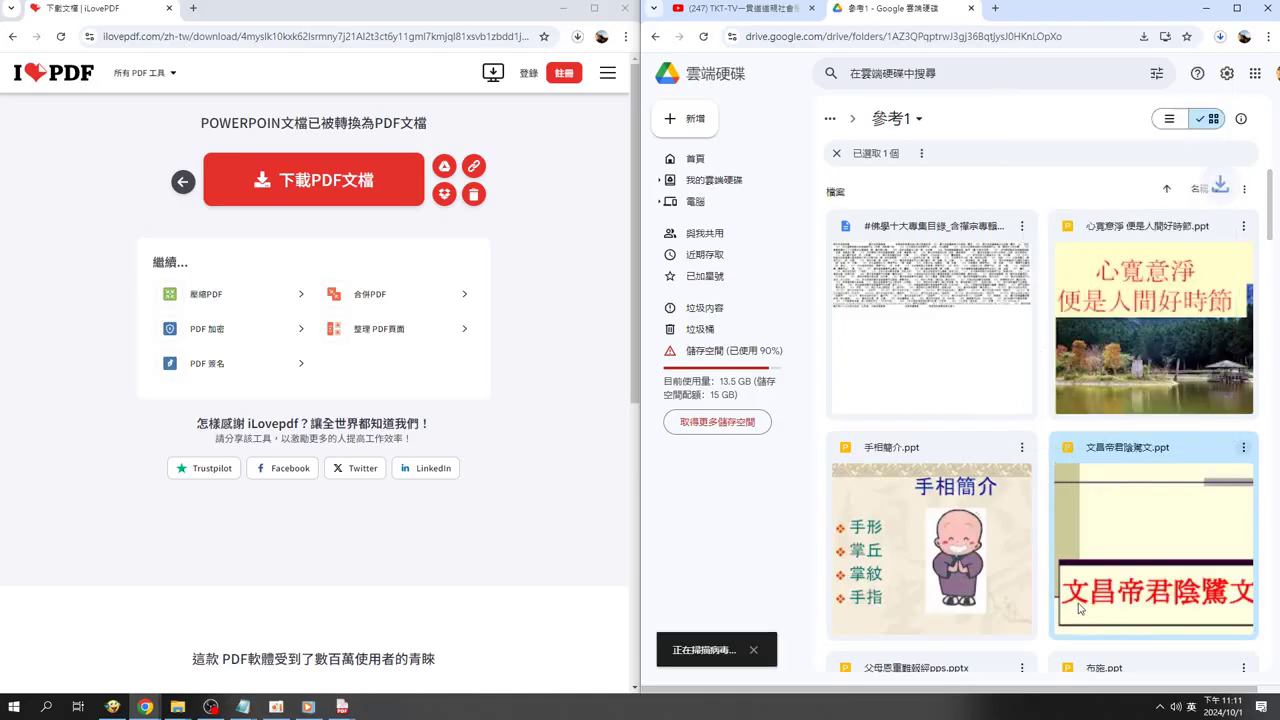
# Download 父母恩重難報經pps.pptx and 布施.ppt
pyautogui.scroll(-3, 1080, 608)
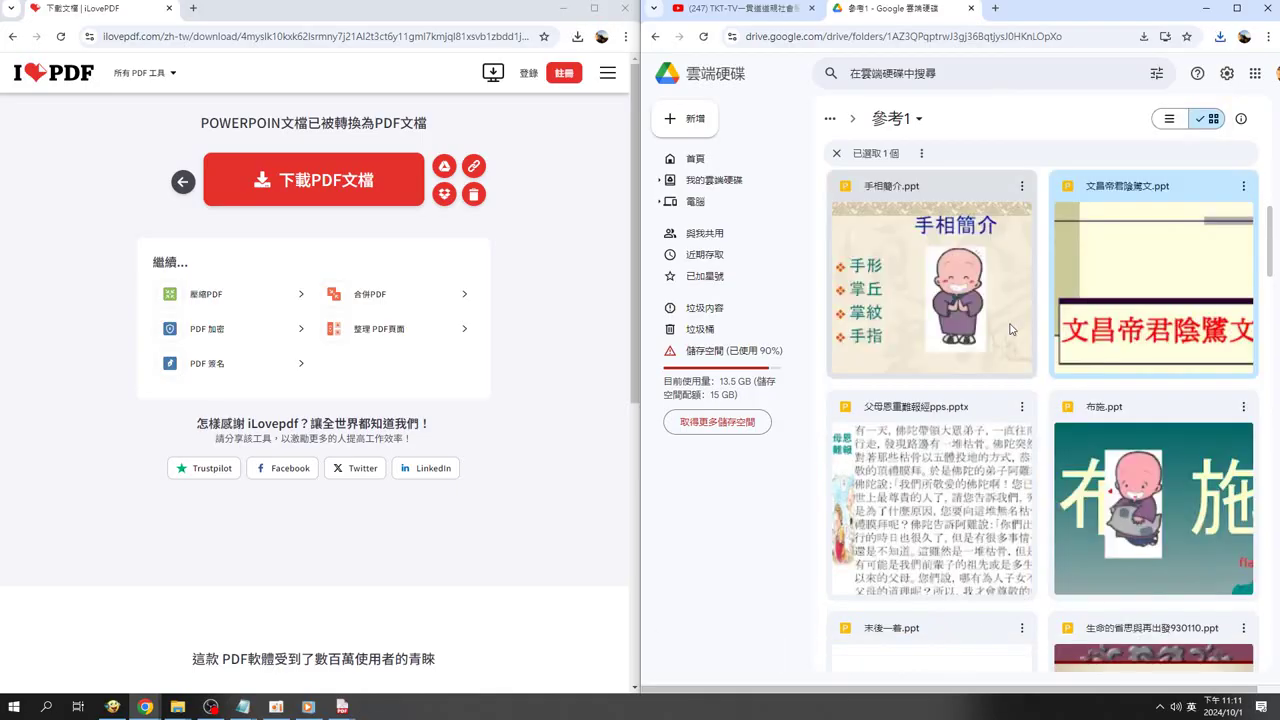
pyautogui.click(1022, 408)
pyautogui.click(1023, 408)
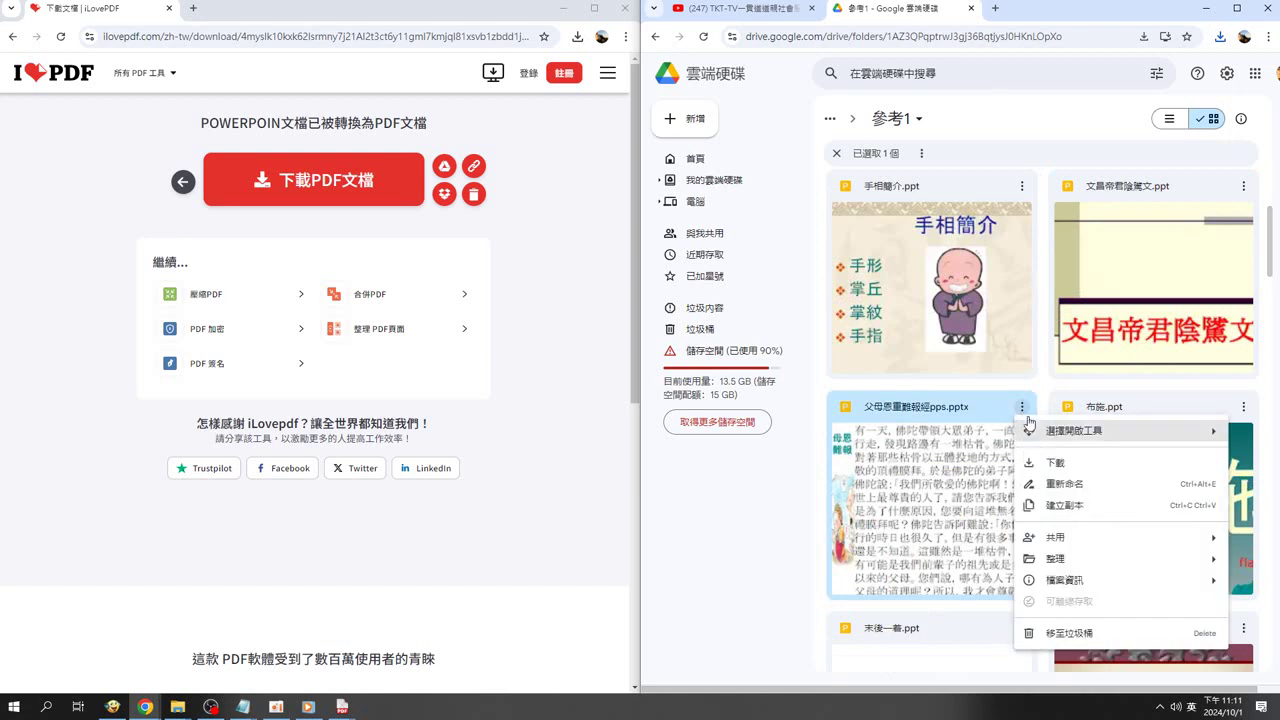
pyautogui.click(1073, 465)
pyautogui.click(1243, 412)
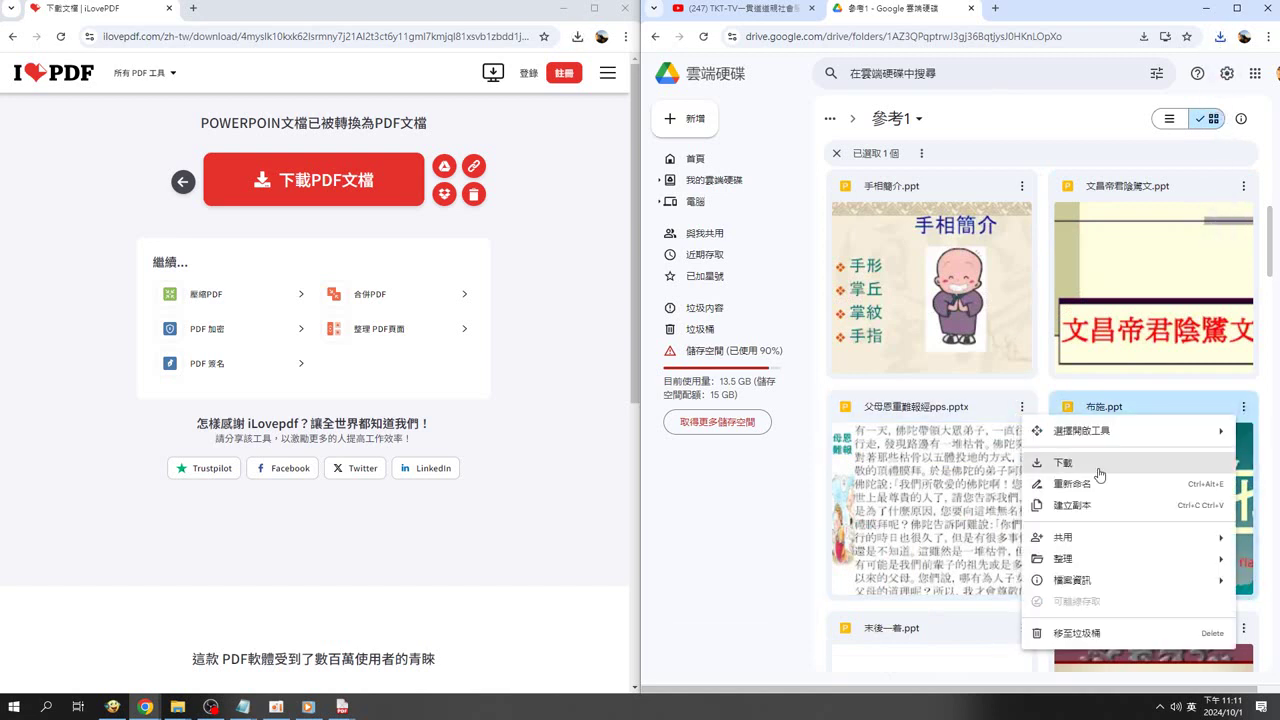
pyautogui.click(1106, 466)
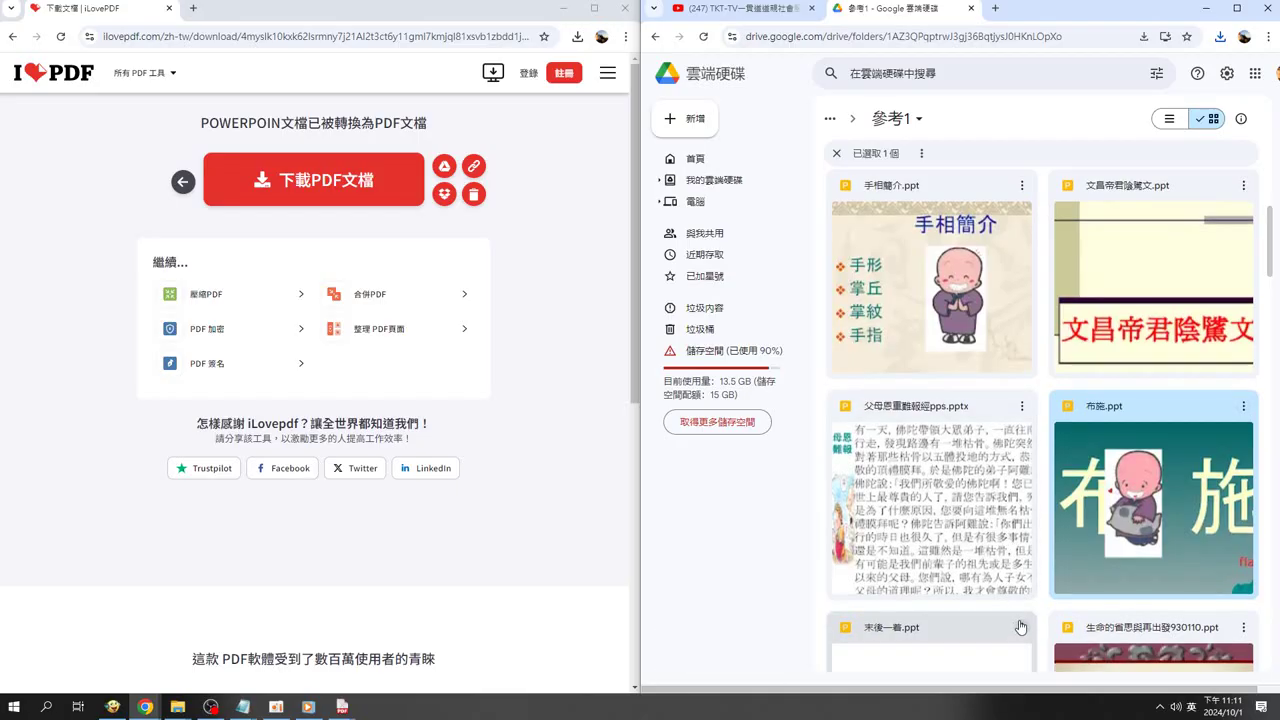
pyautogui.scroll(-4, 1020, 627)
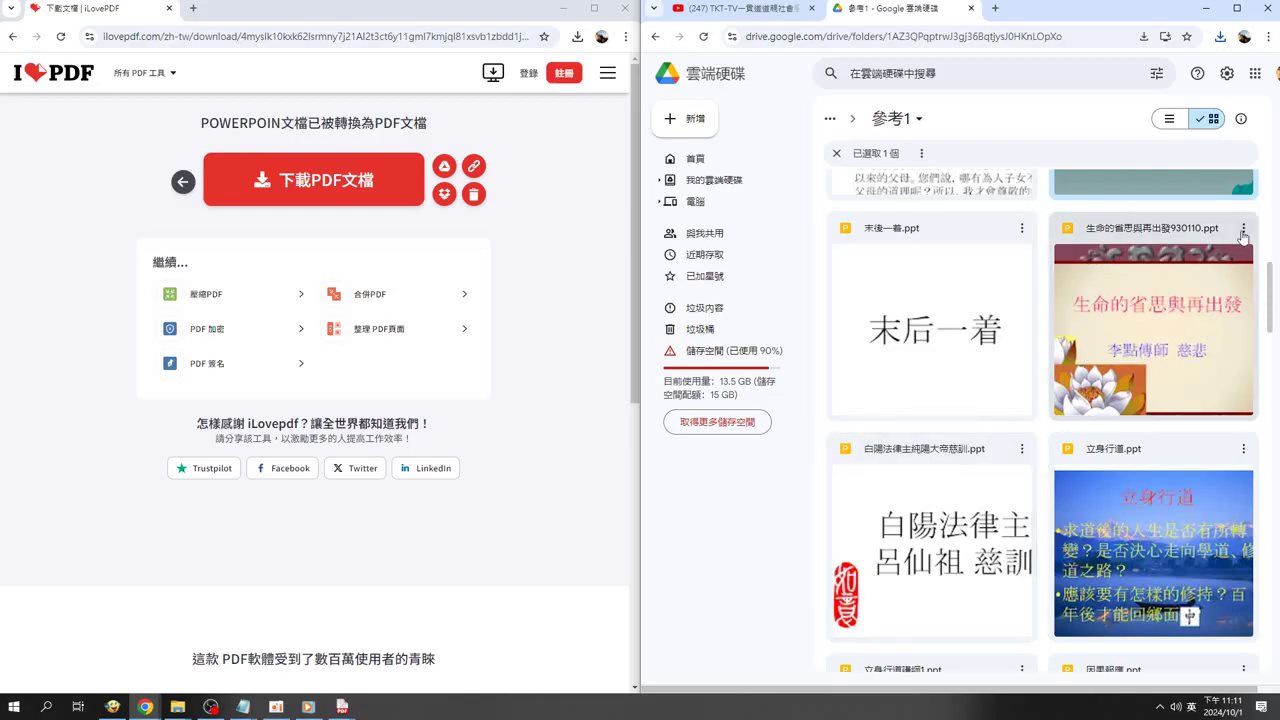
# Download 生命的省思與再出發930110.ppt and 末後一着.ppt, then dismiss the downloads list
pyautogui.click(1243, 228)
pyautogui.click(1087, 287)
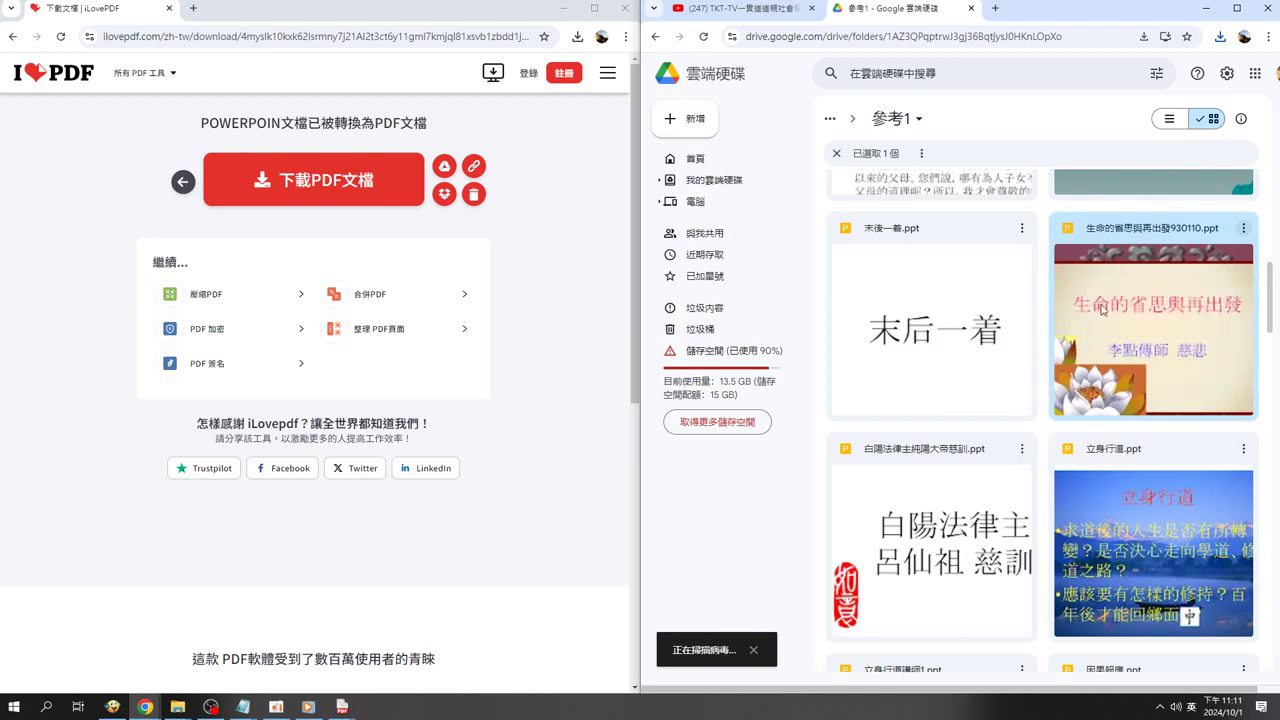
pyautogui.click(1021, 228)
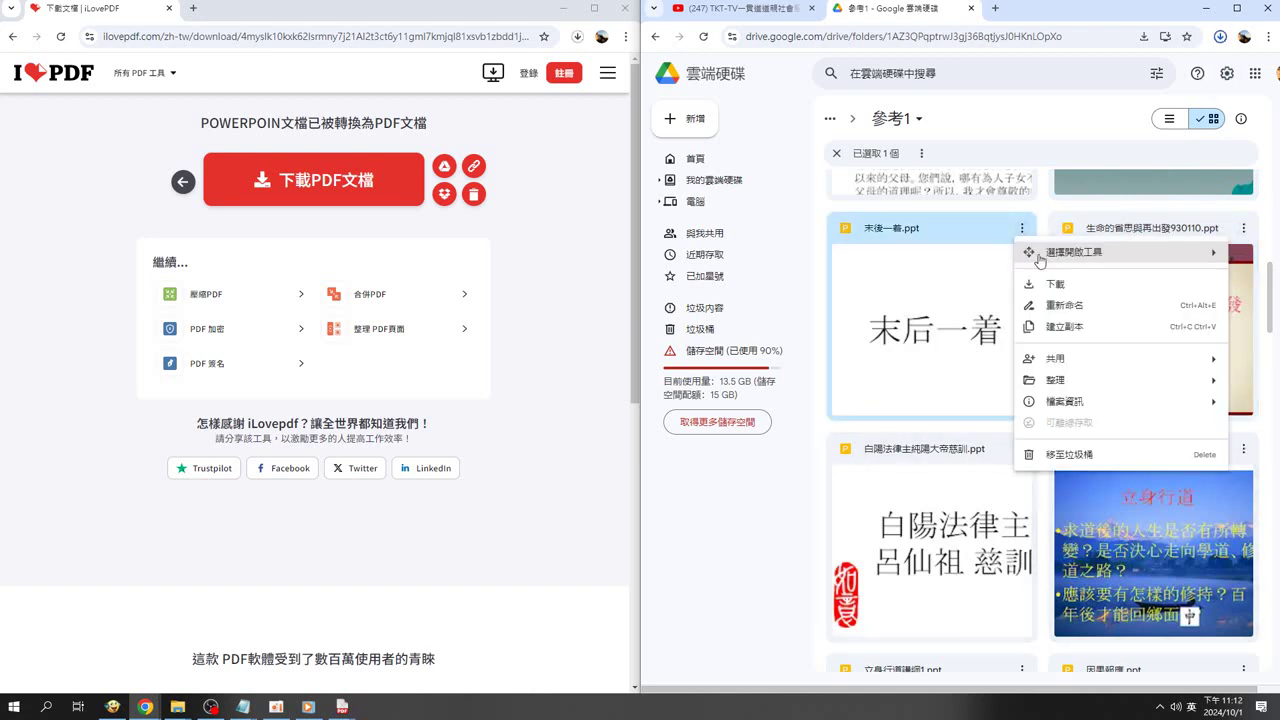
pyautogui.click(1062, 286)
pyautogui.moveTo(930, 540)
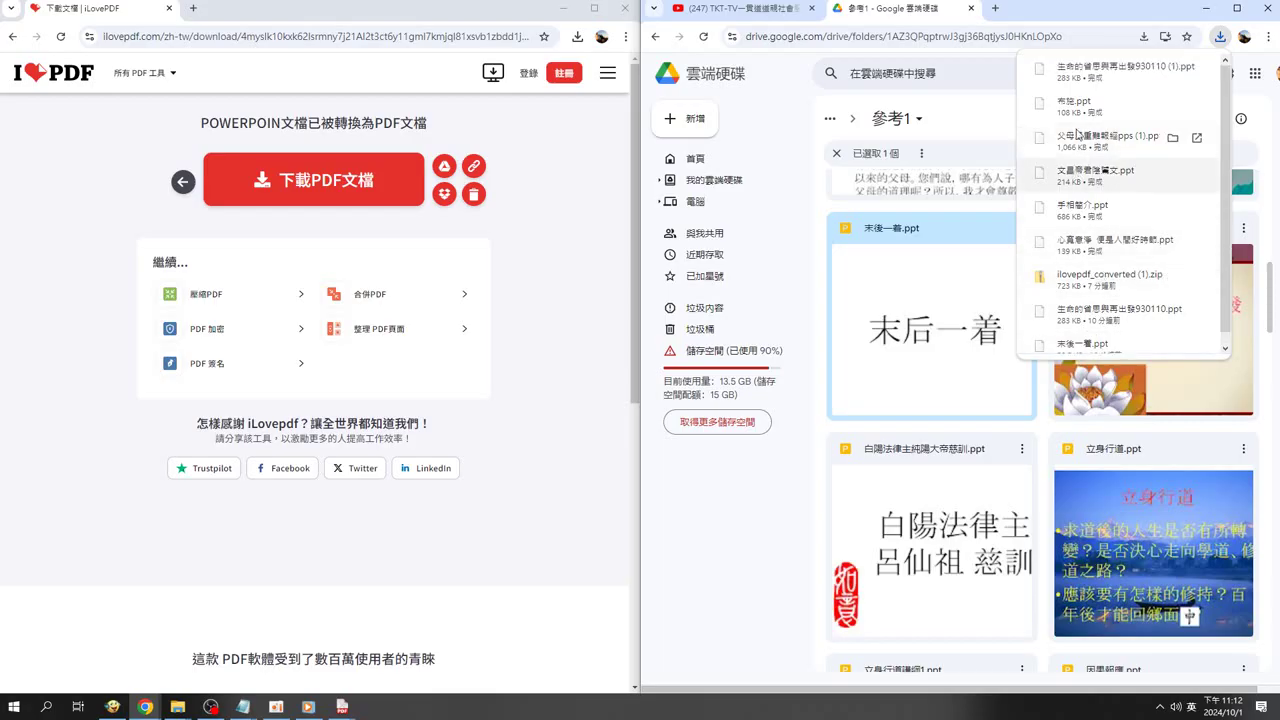
pyautogui.scroll(-1, 1097, 246)
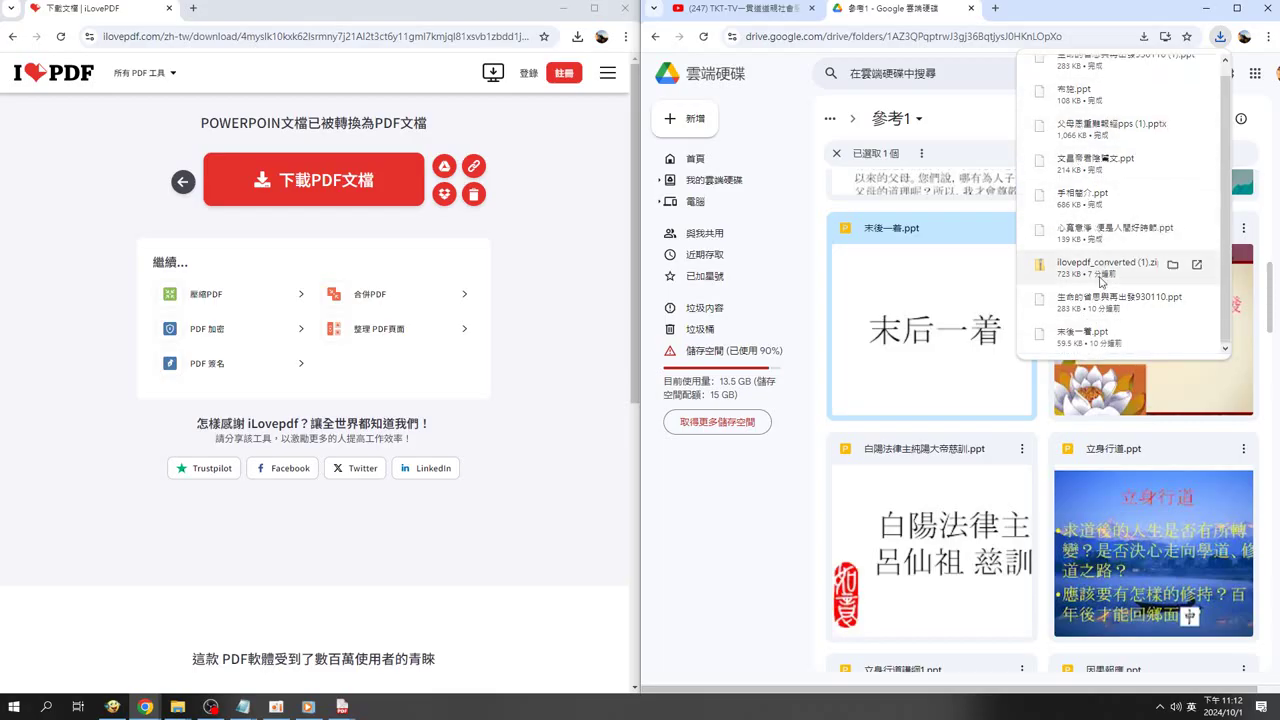
pyautogui.click(743, 545)
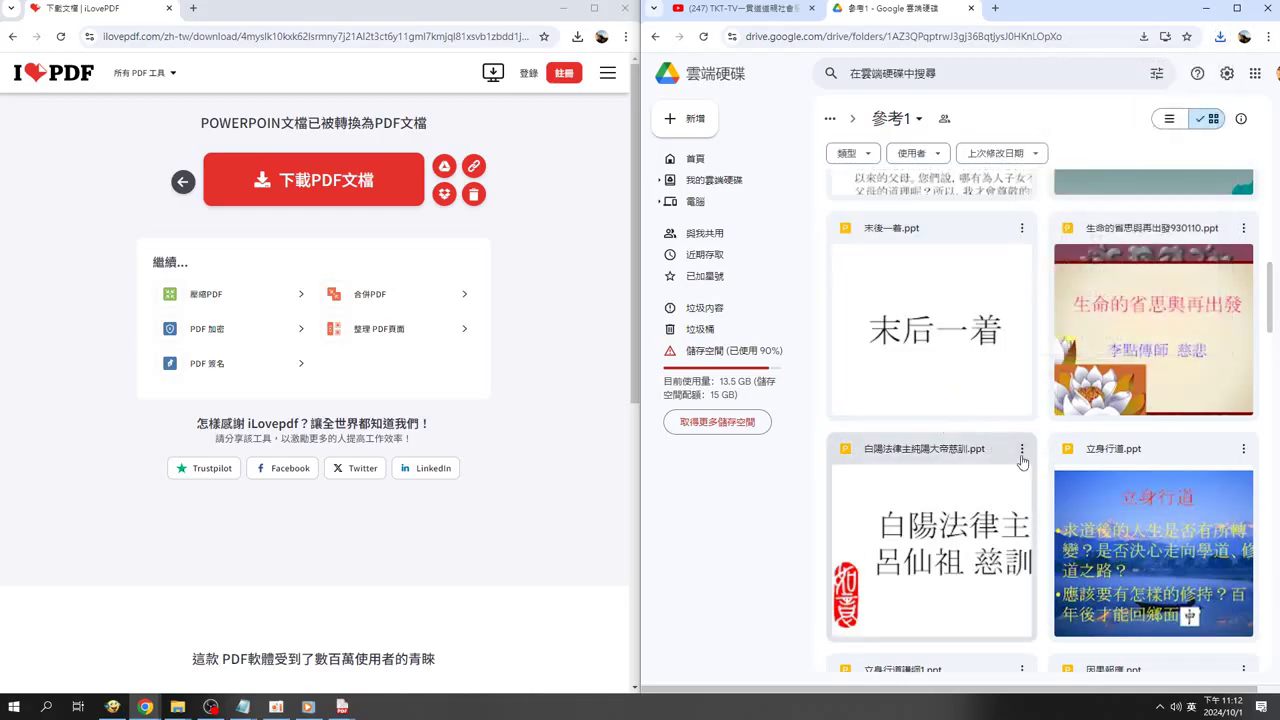
# Download 白陽法律主純陽大帝慈訓.ppt and 立身行道.ppt
pyautogui.click(1021, 449)
pyautogui.click(1065, 262)
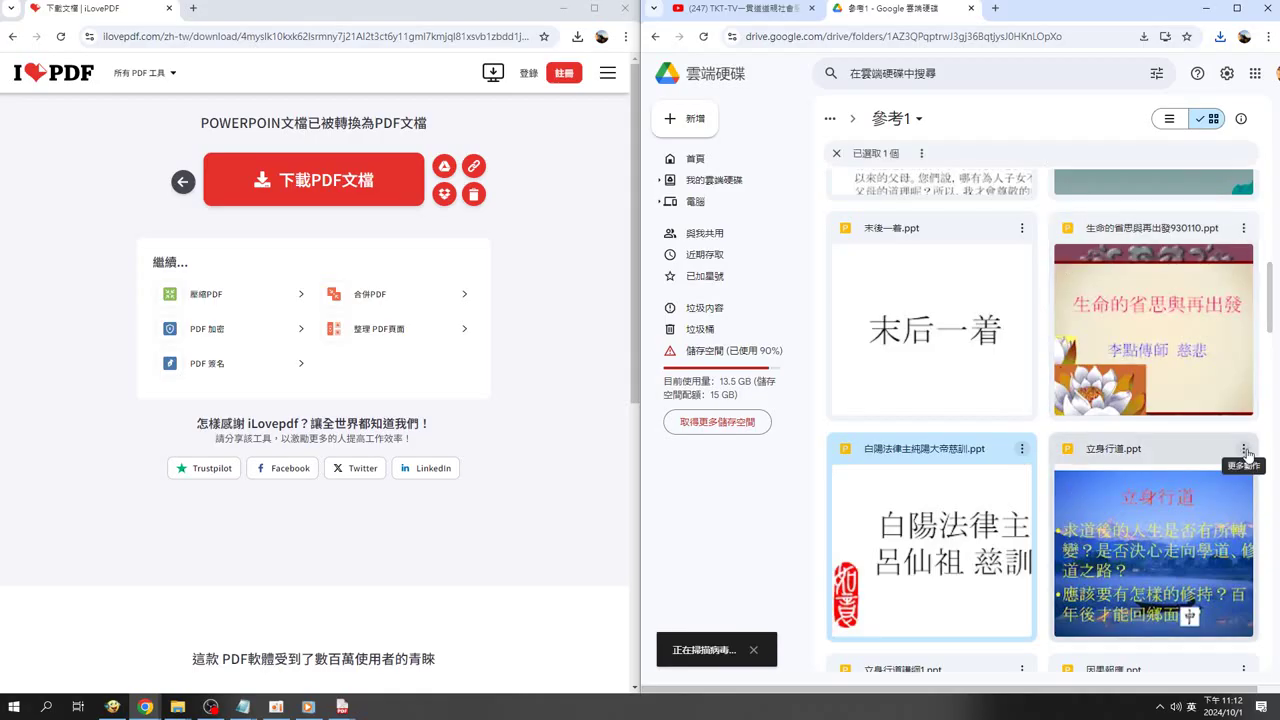
pyautogui.click(1244, 449)
pyautogui.click(1100, 264)
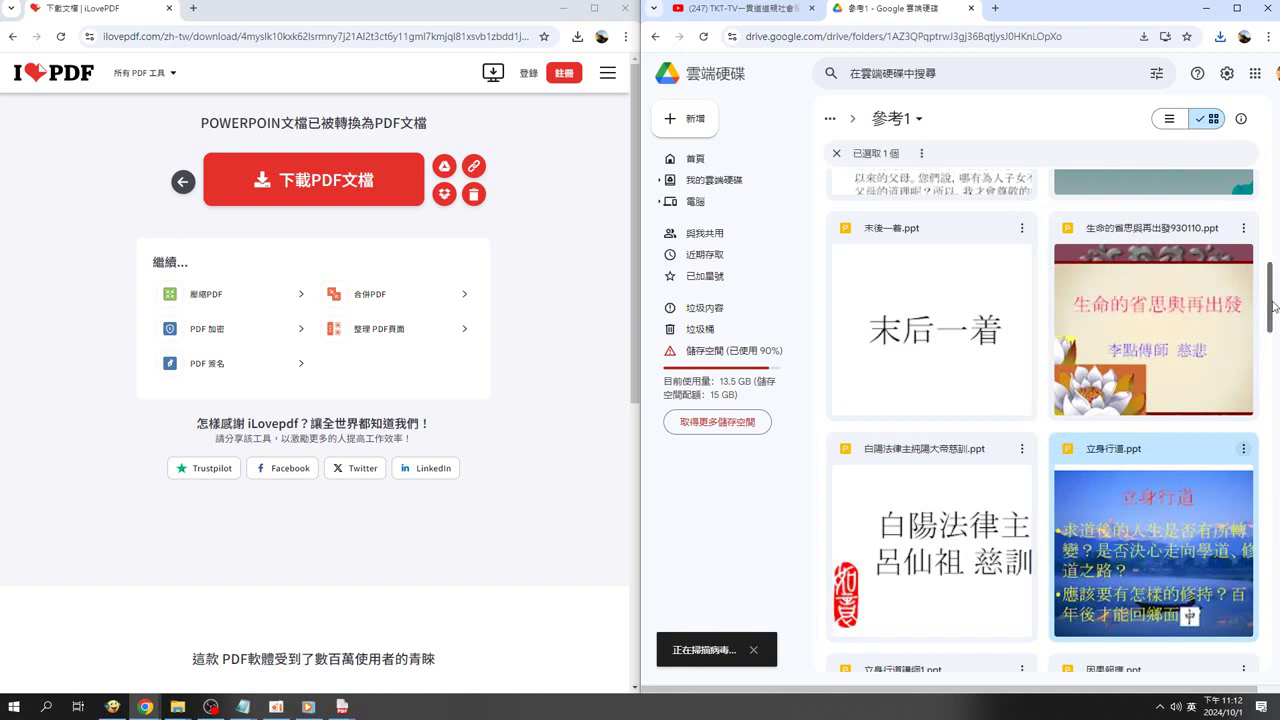
# Download 立身行道講綱1.ppt, 因果報應.ppt, 在修道中找回真我.ppt and 如何是天堂,如何是陰山.ppt
pyautogui.moveTo(1270, 300); pyautogui.dragTo(1270, 382)
pyautogui.scroll(1, 1040, 420)
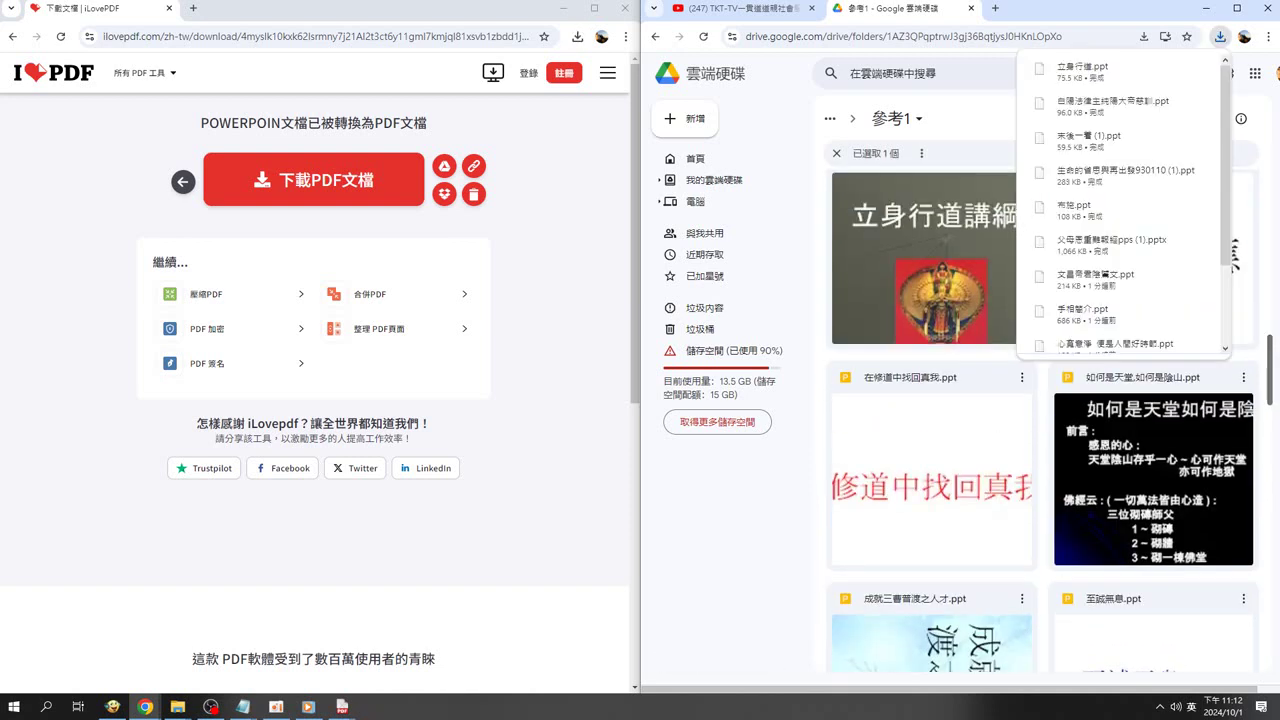
pyautogui.scroll(1, 1021, 210)
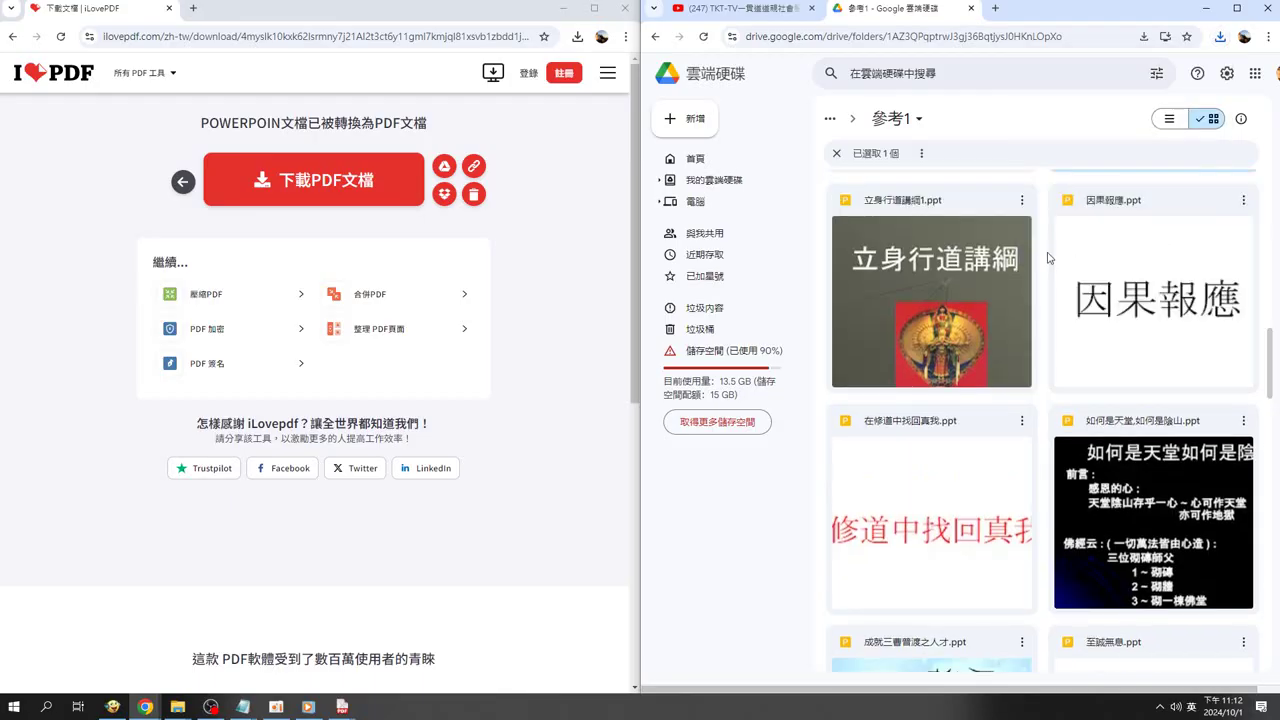
pyautogui.click(1021, 204)
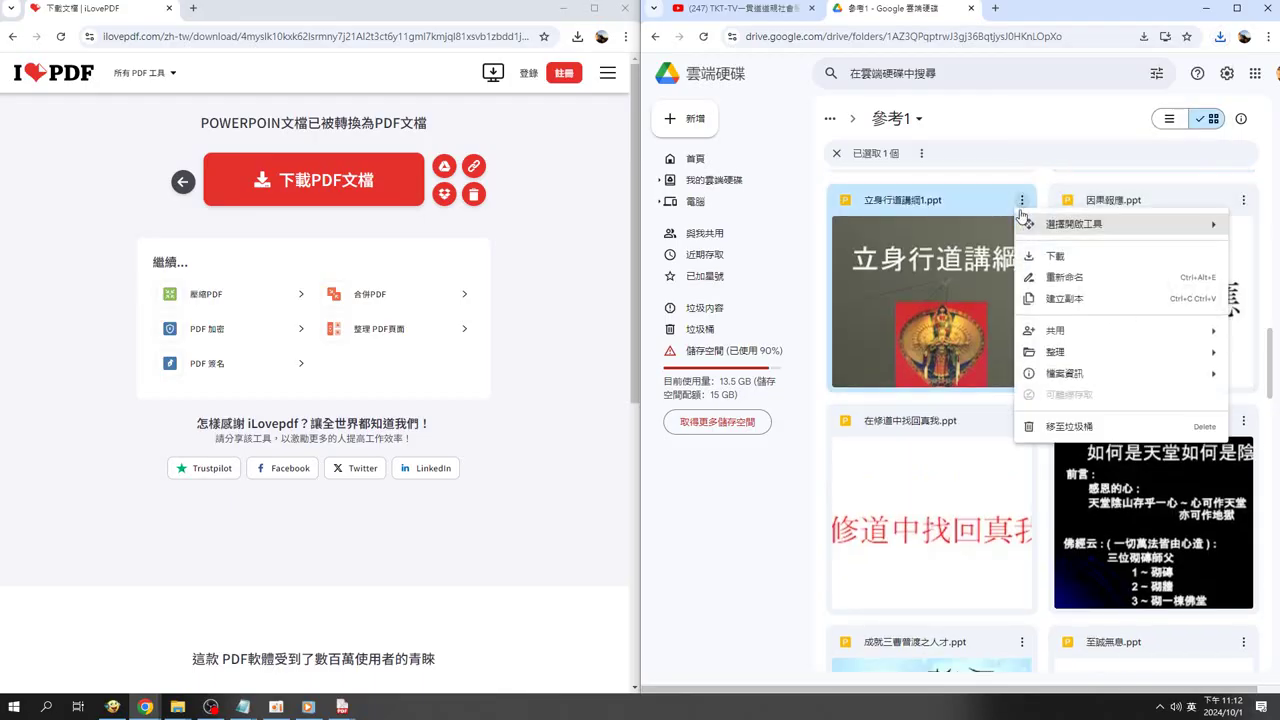
pyautogui.click(1087, 258)
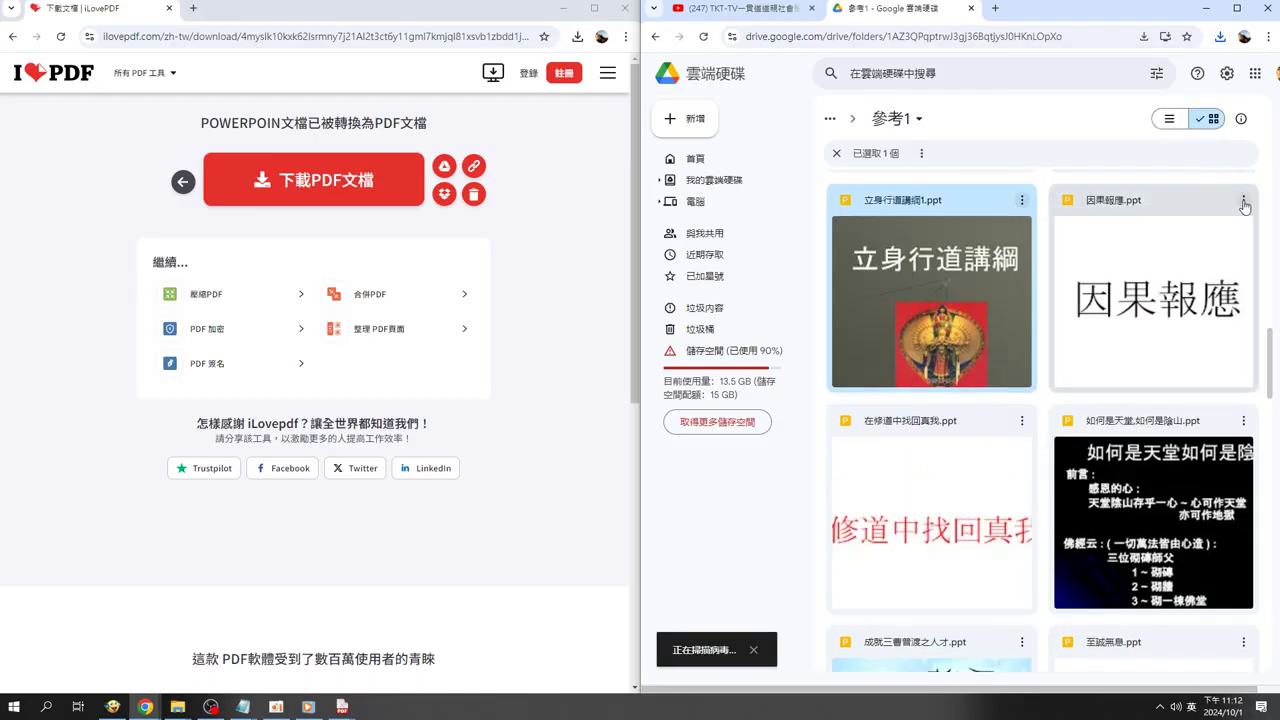
pyautogui.click(1244, 204)
pyautogui.click(1100, 257)
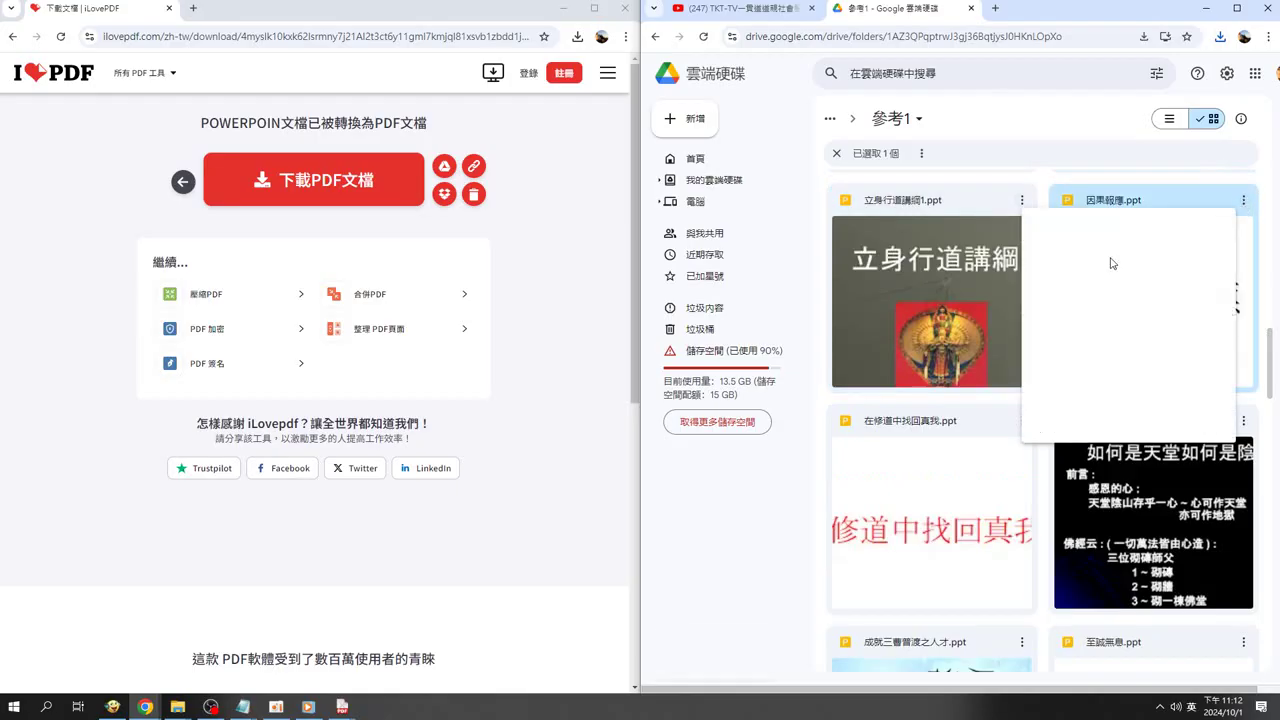
pyautogui.click(1021, 421)
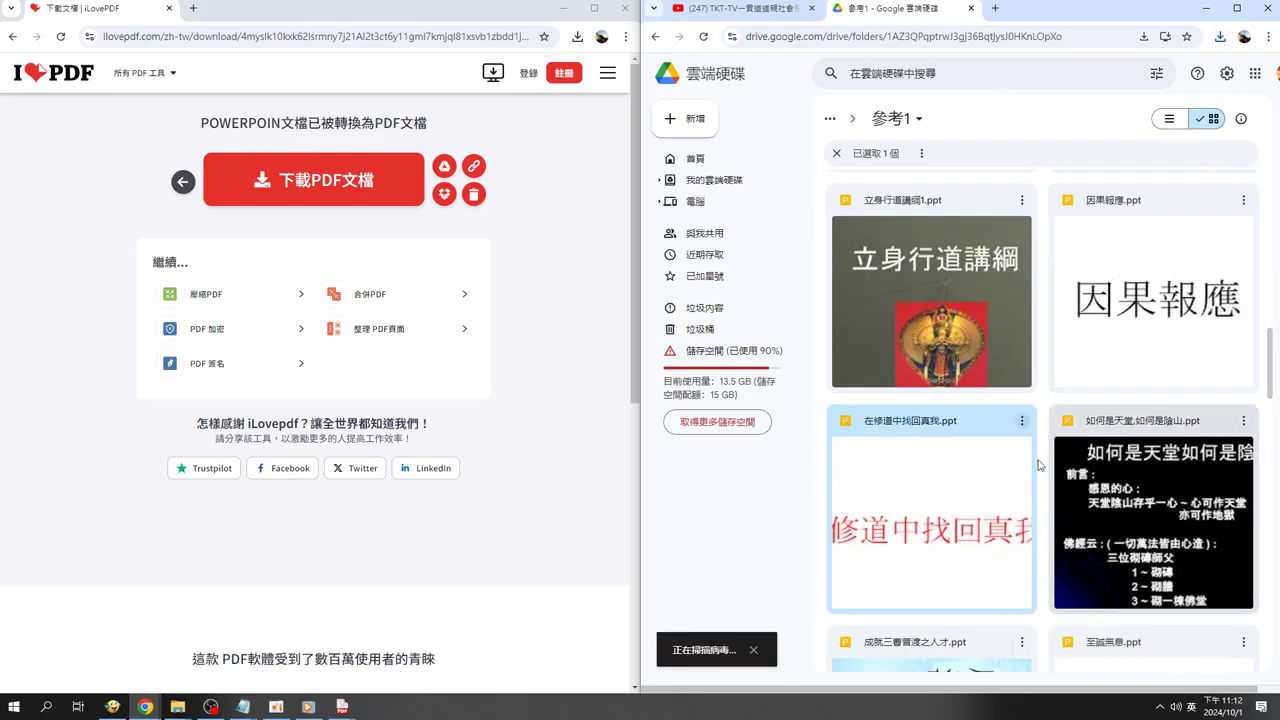
pyautogui.click(1243, 422)
pyautogui.click(1091, 478)
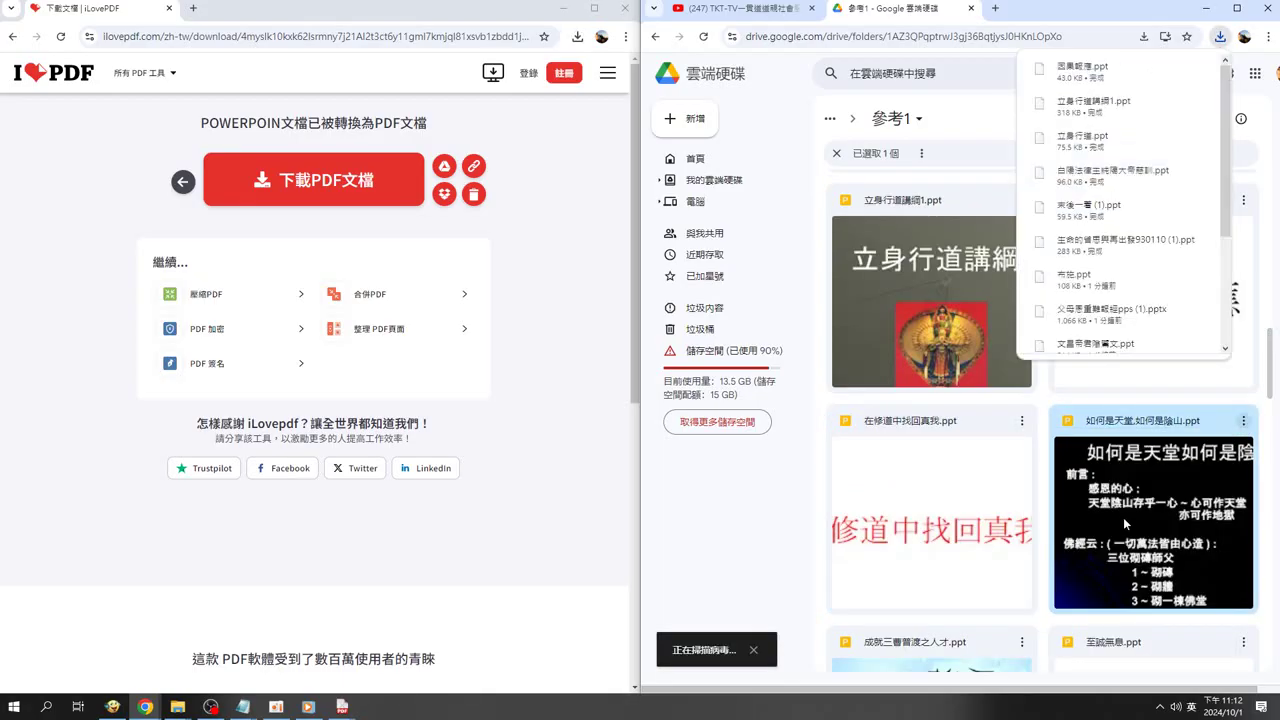
# Close the downloads list and download 成就三善普渡之人才.ppt and 至誠無息.ppt
pyautogui.click(1026, 648)
pyautogui.scroll(-2, 1026, 648)
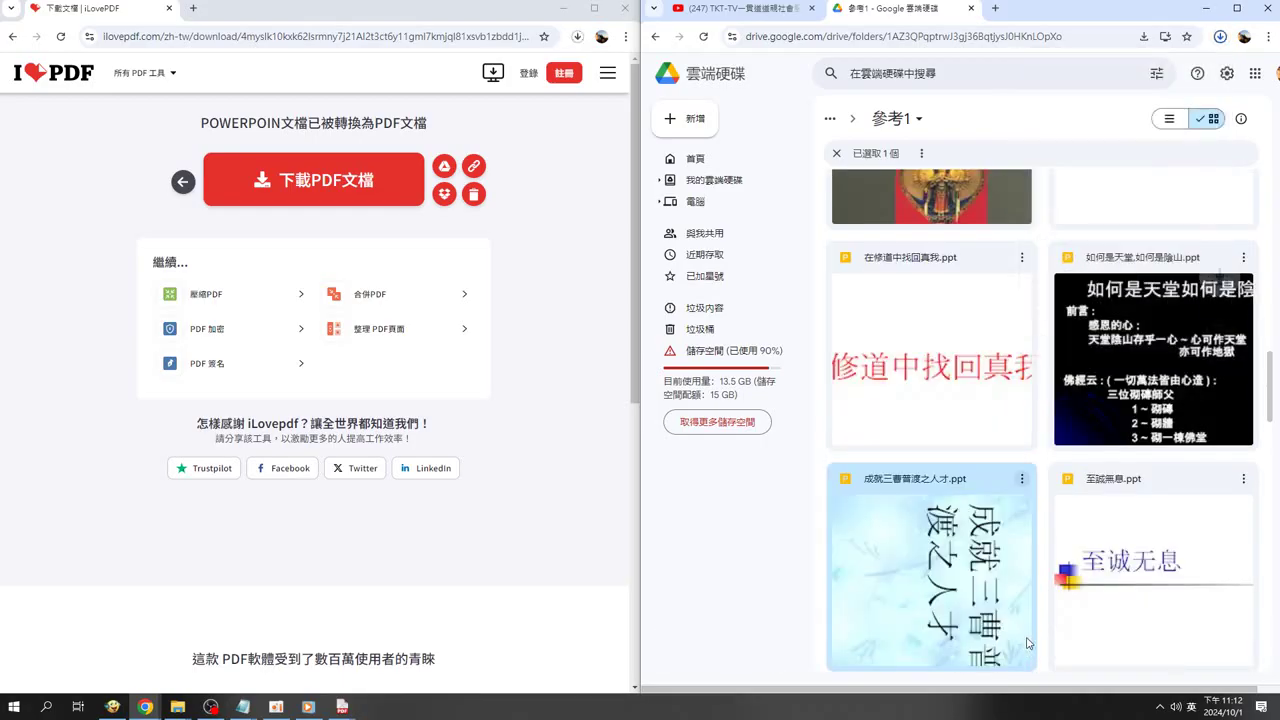
pyautogui.click(1021, 478)
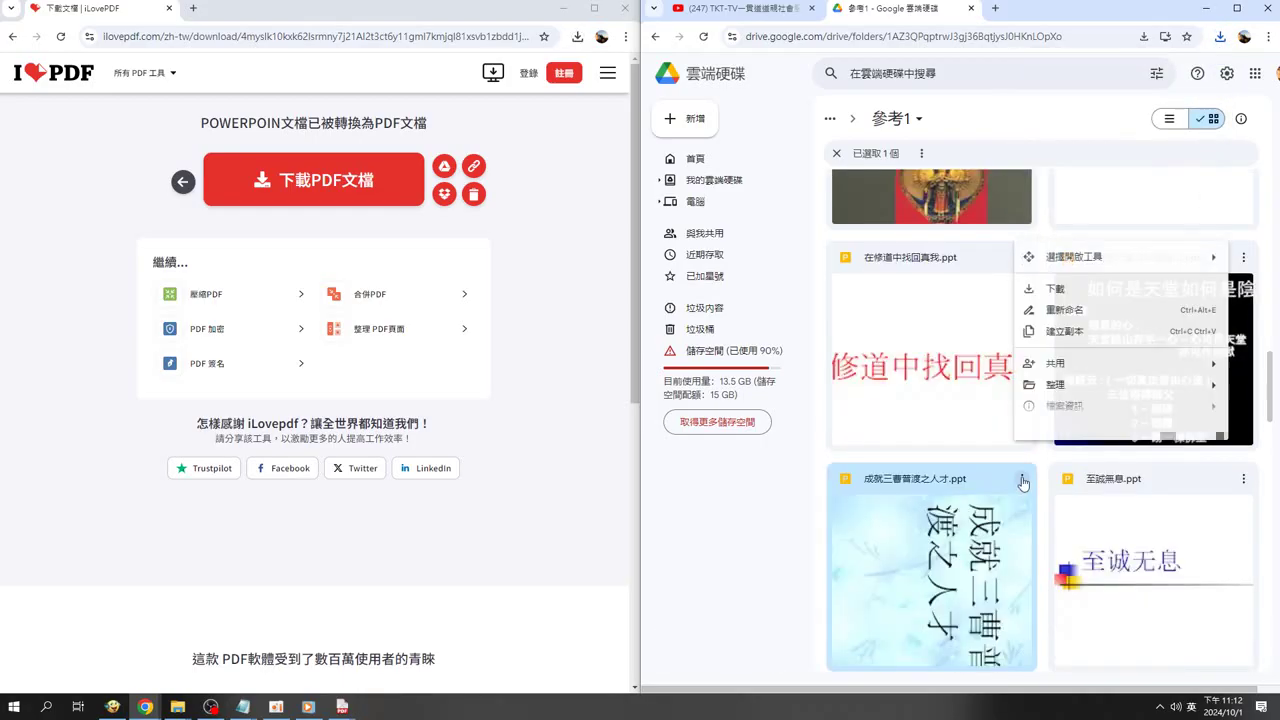
pyautogui.click(1056, 290)
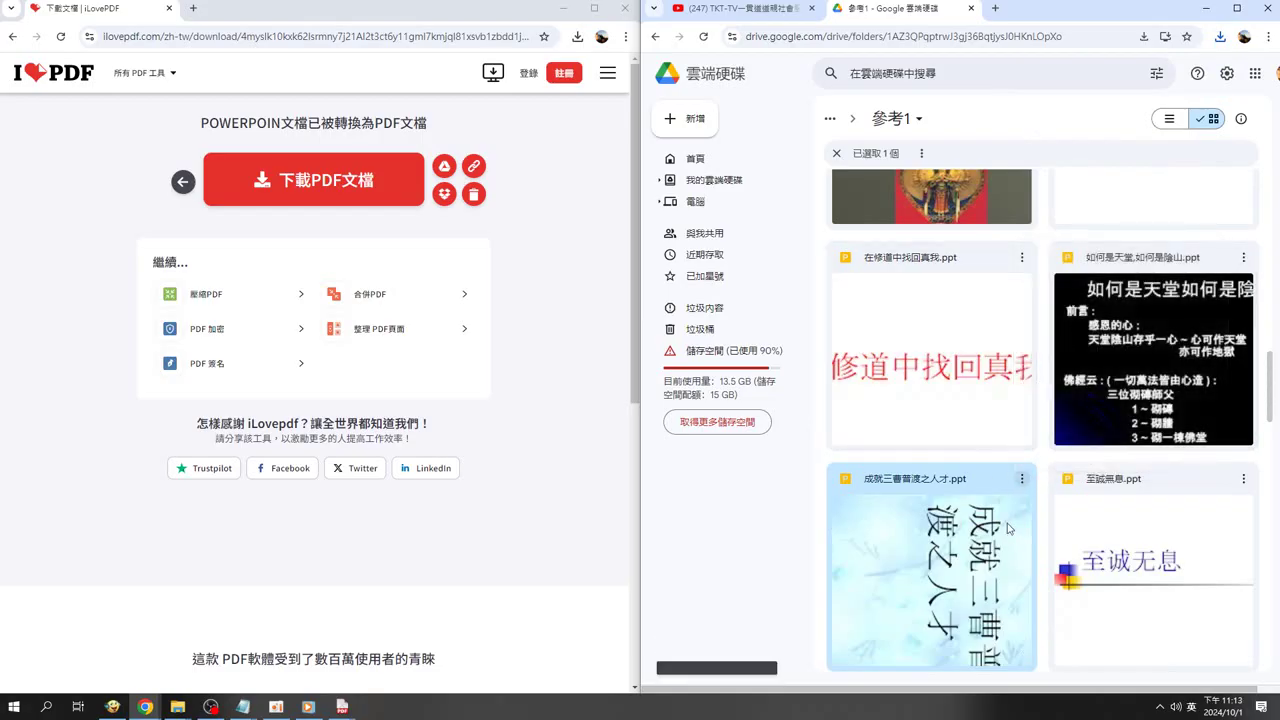
pyautogui.click(1243, 480)
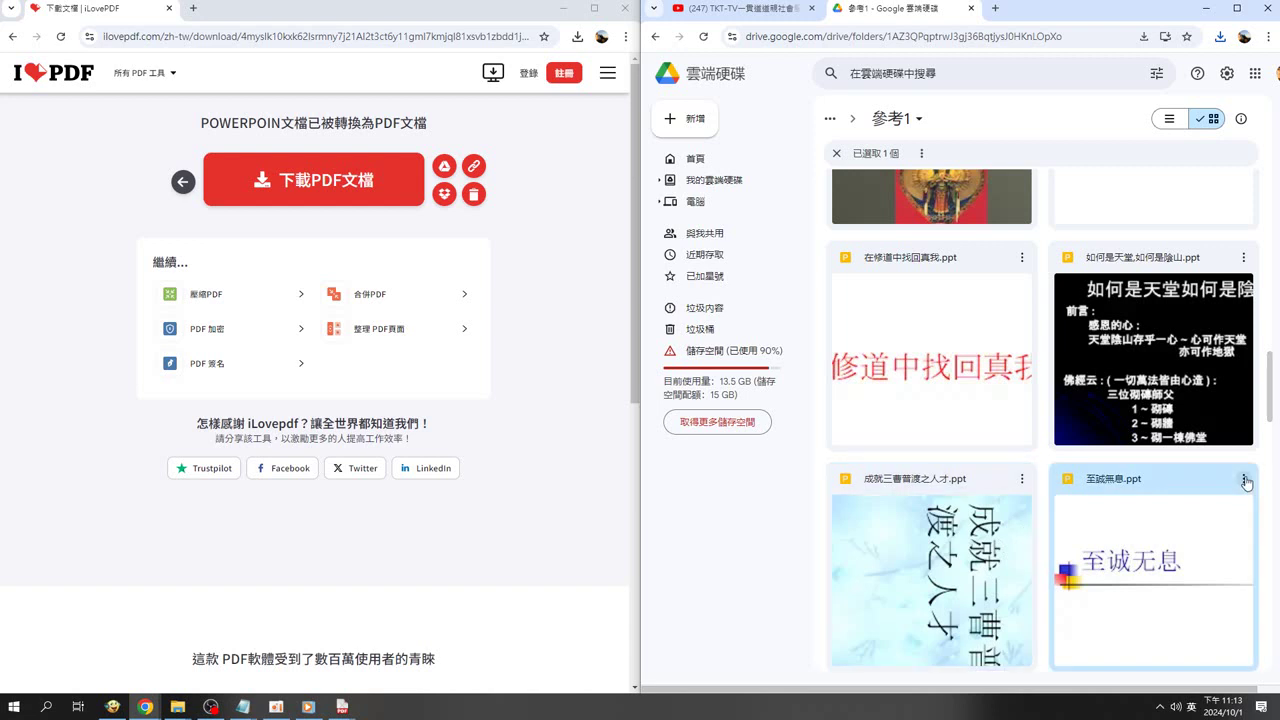
pyautogui.click(1067, 286)
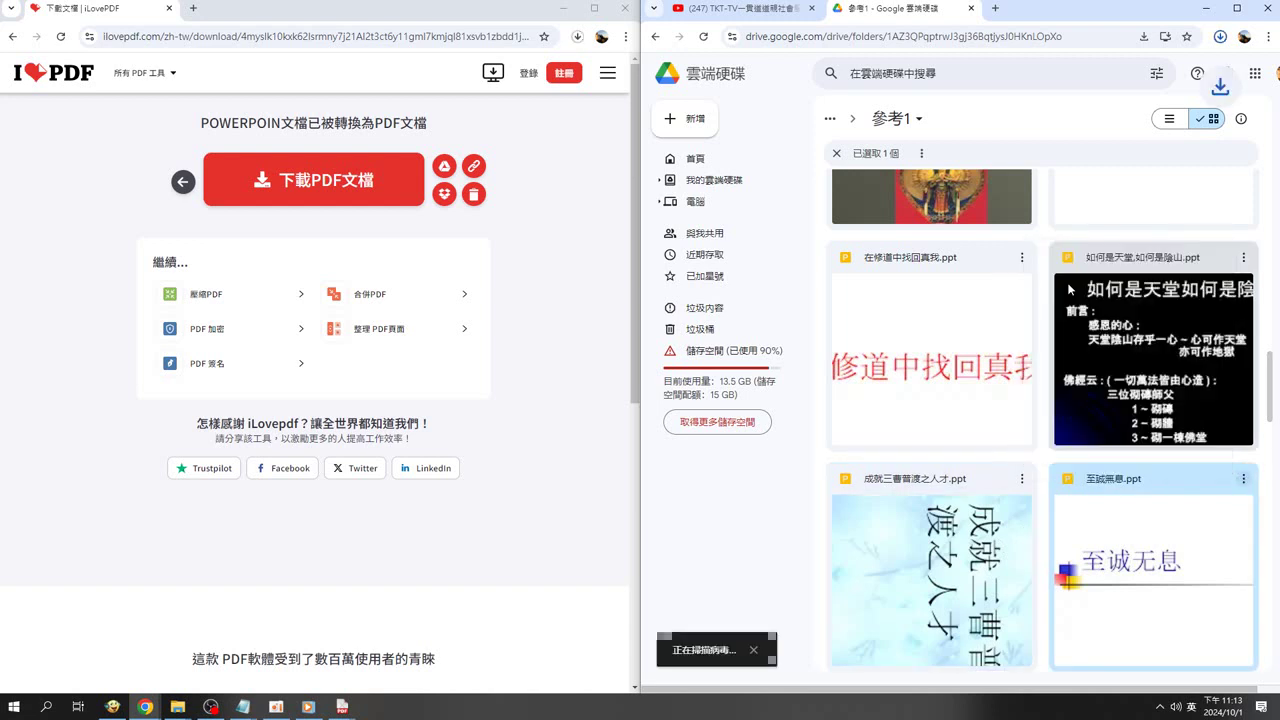
# Download 何謂循規蹈矩之精神.ppt and 克明峻德 重作新民.ppt
pyautogui.scroll(-5, 1067, 282)
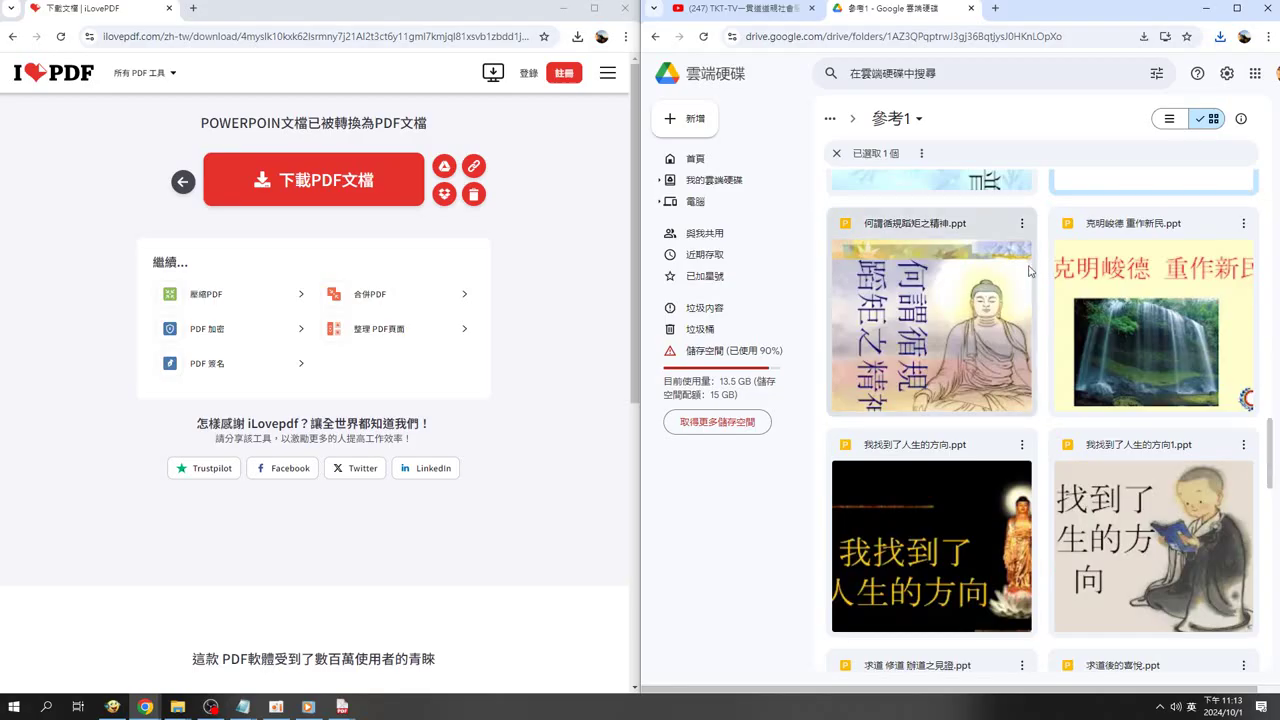
pyautogui.click(1021, 226)
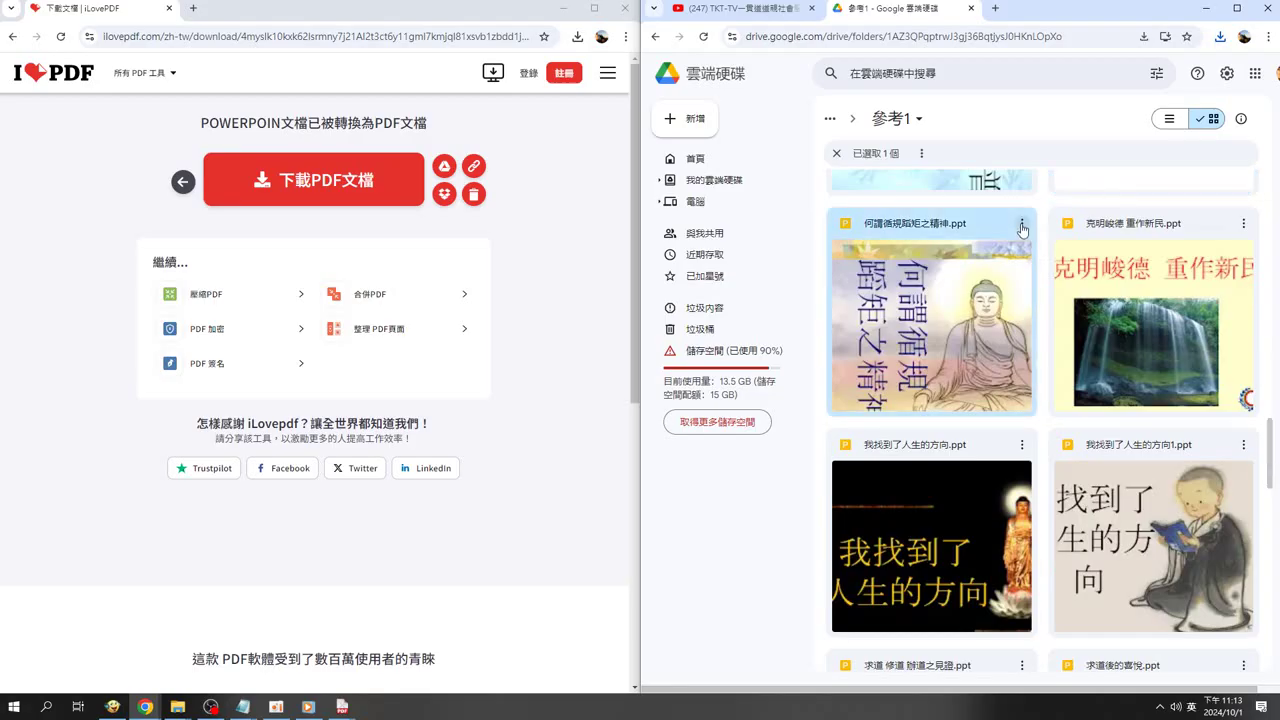
pyautogui.click(1021, 226)
pyautogui.click(1090, 281)
pyautogui.click(1243, 226)
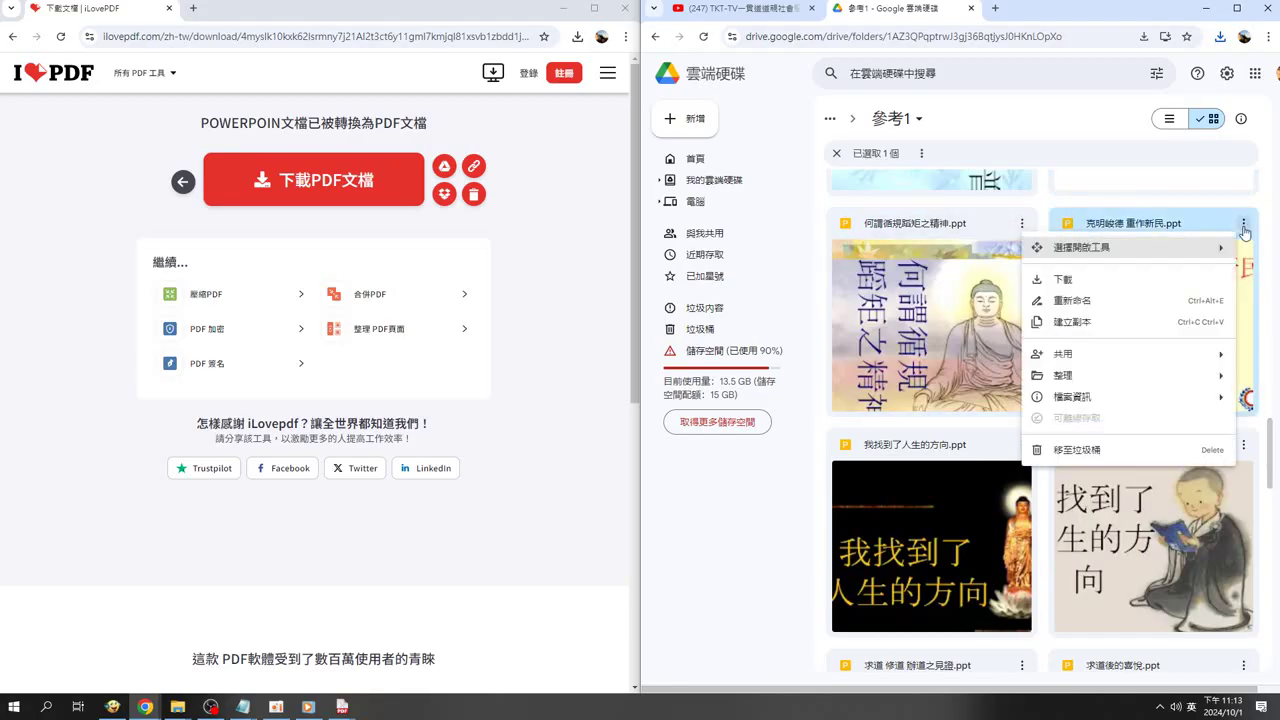
pyautogui.click(1100, 280)
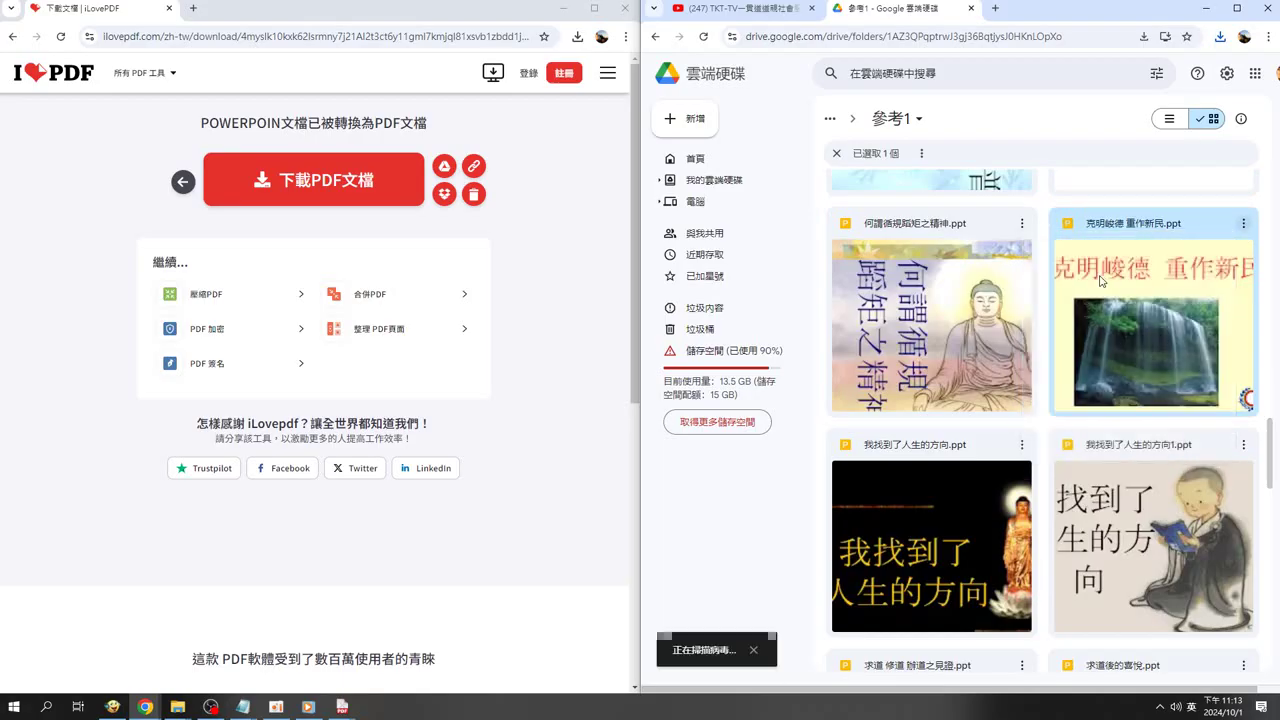
# Download 我找到了人生的方向.ppt and 我找到了人生的方向1.ppt
pyautogui.click(1021, 444)
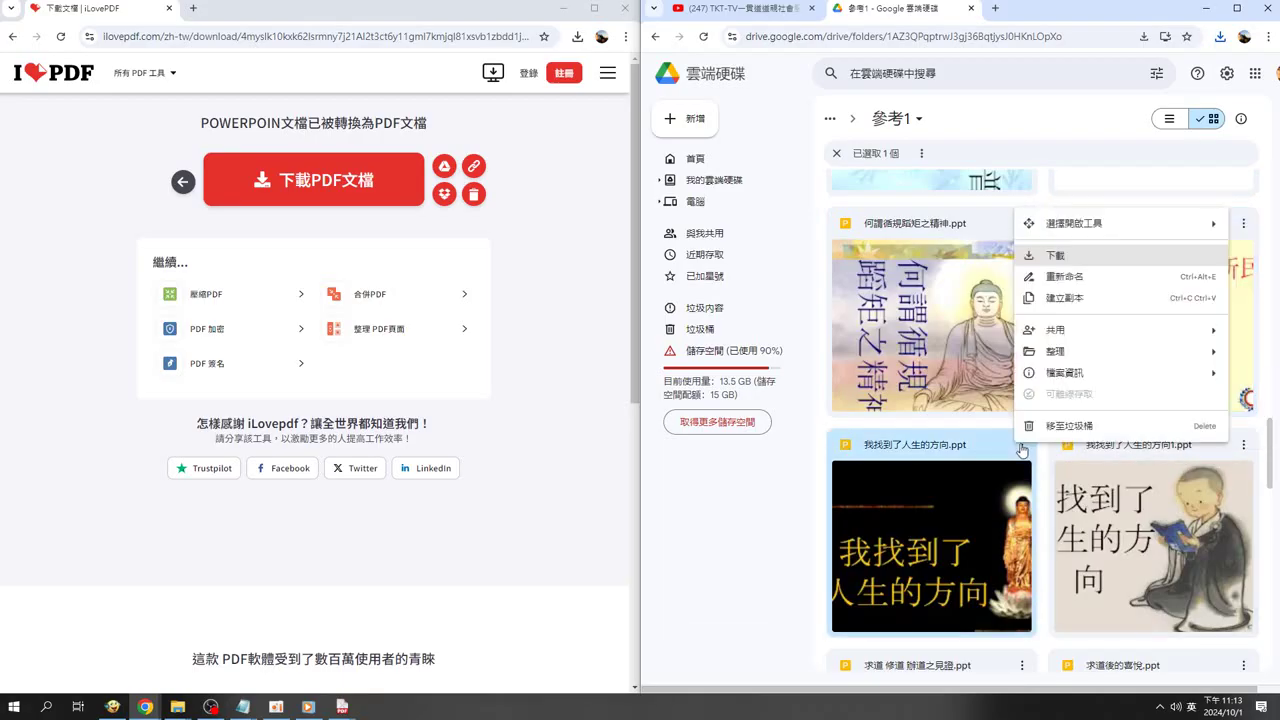
pyautogui.click(1050, 256)
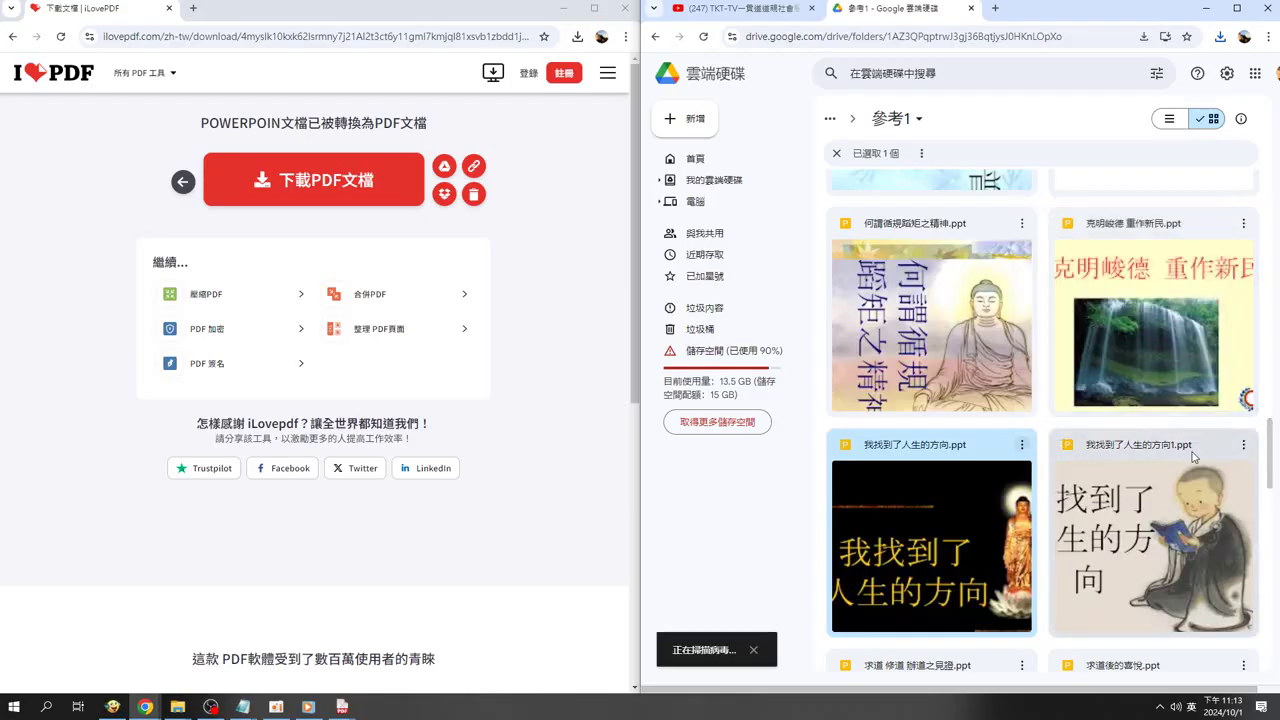
pyautogui.click(1244, 447)
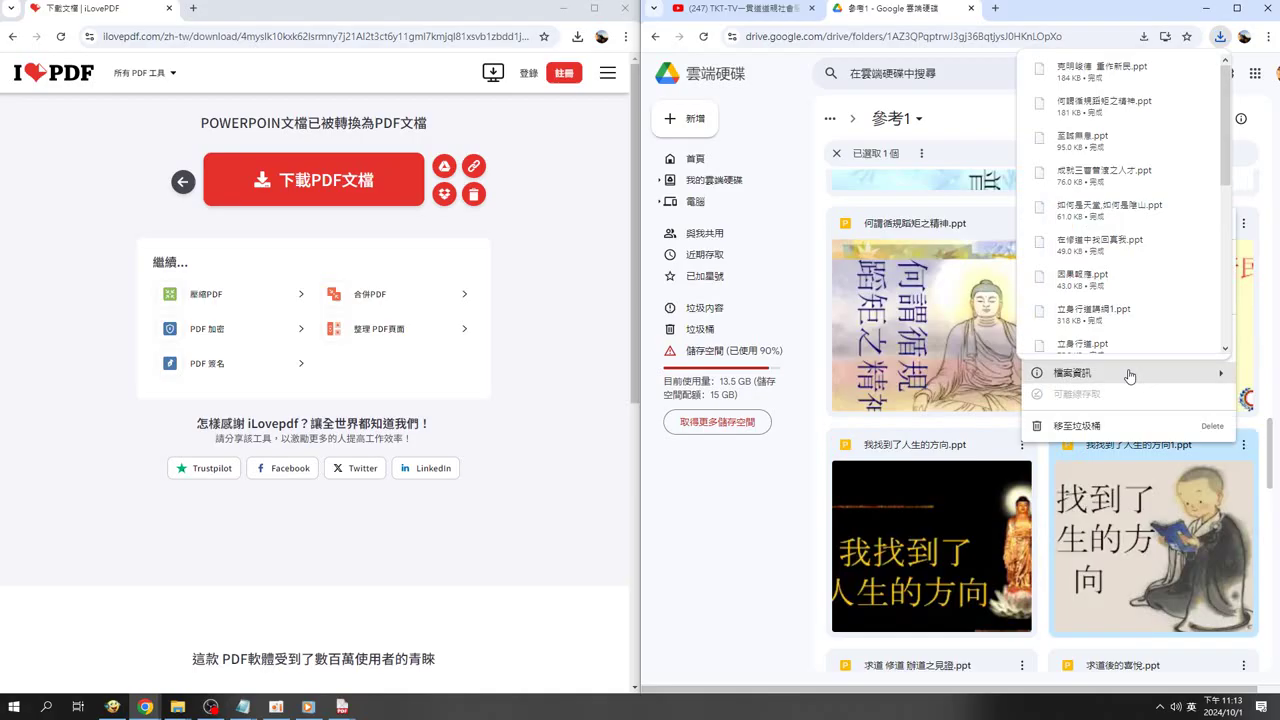
pyautogui.click(1069, 258)
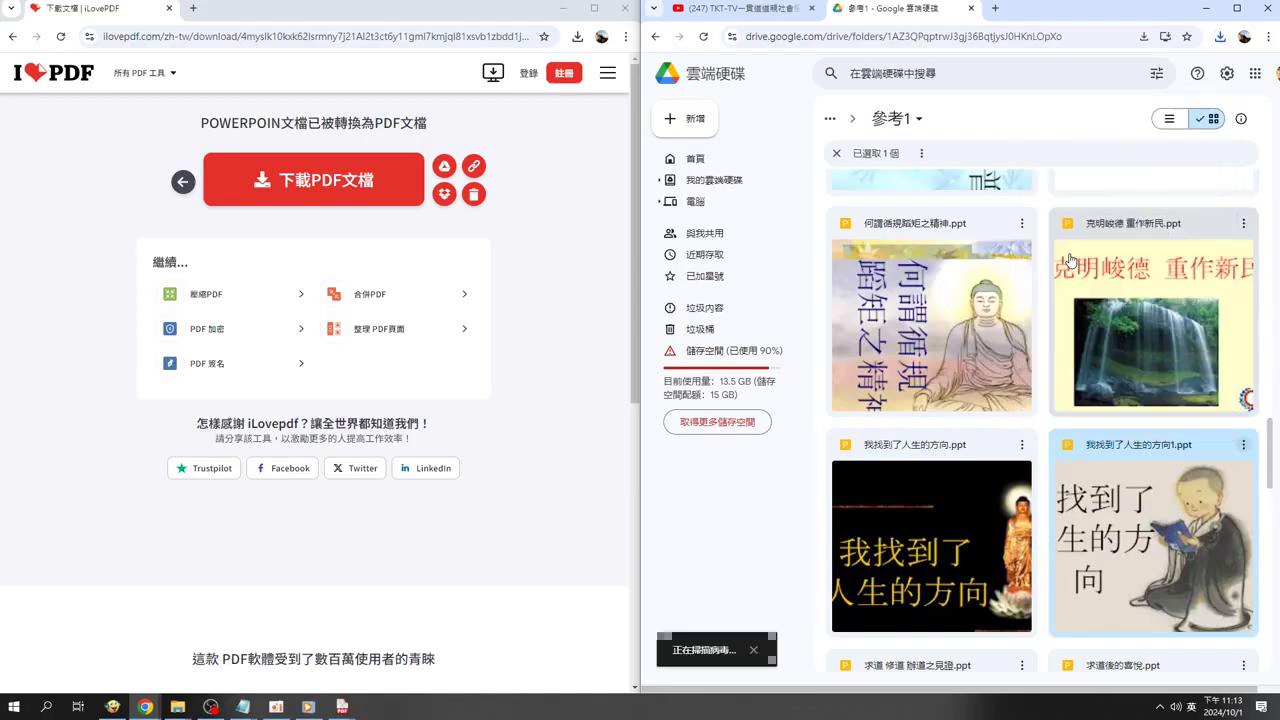
# Download 求道 修道 辦道之見證.ppt and 求道後的喜悅.ppt
pyautogui.scroll(-2, 1272, 452)
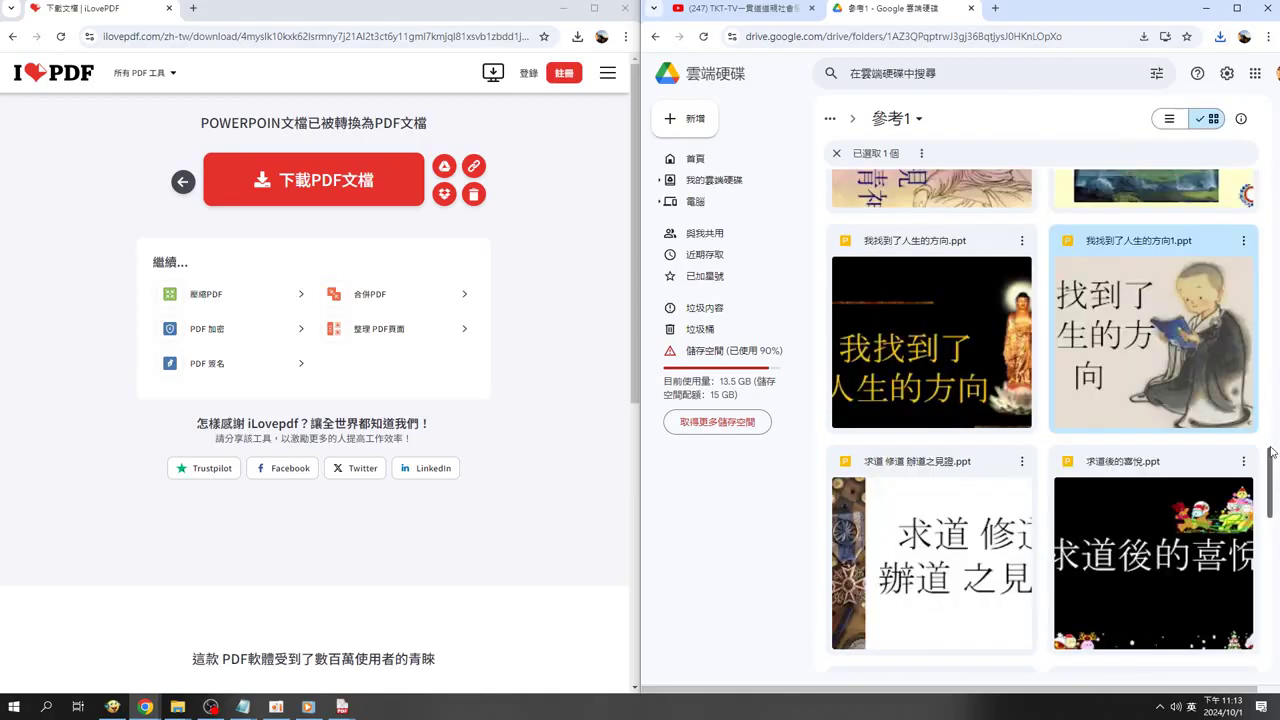
pyautogui.scroll(-2, 1272, 452)
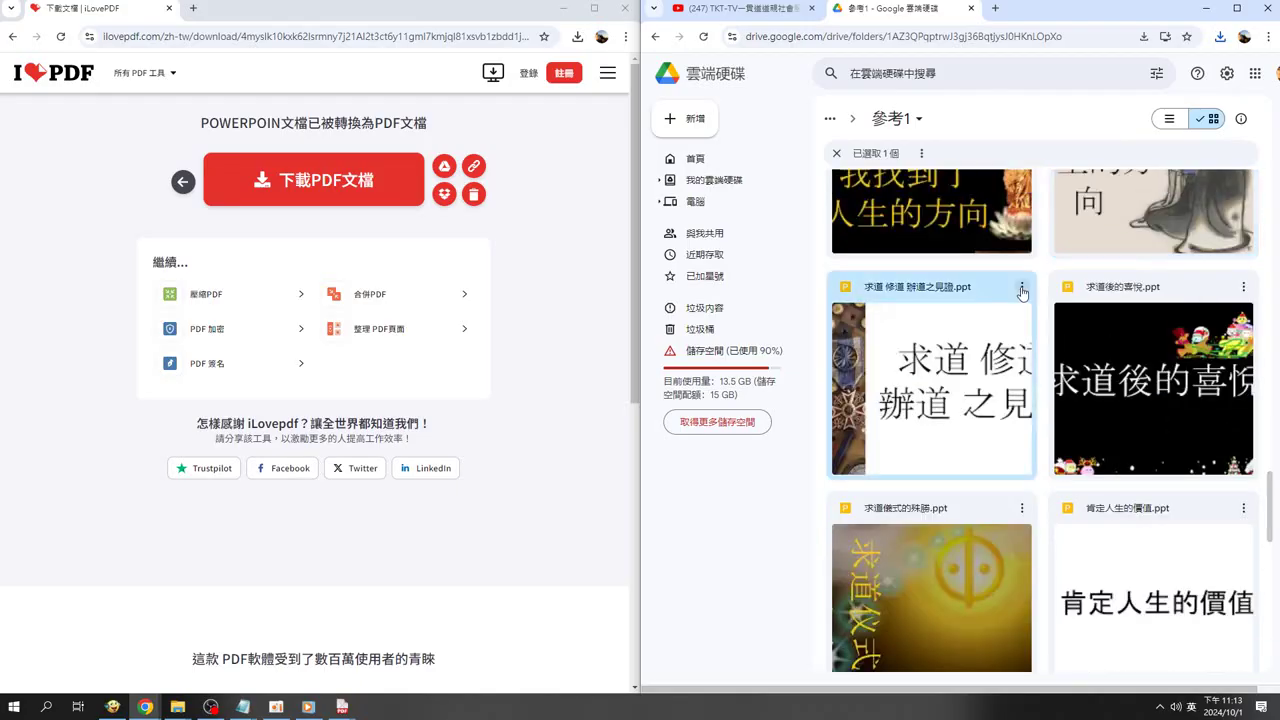
pyautogui.click(1022, 288)
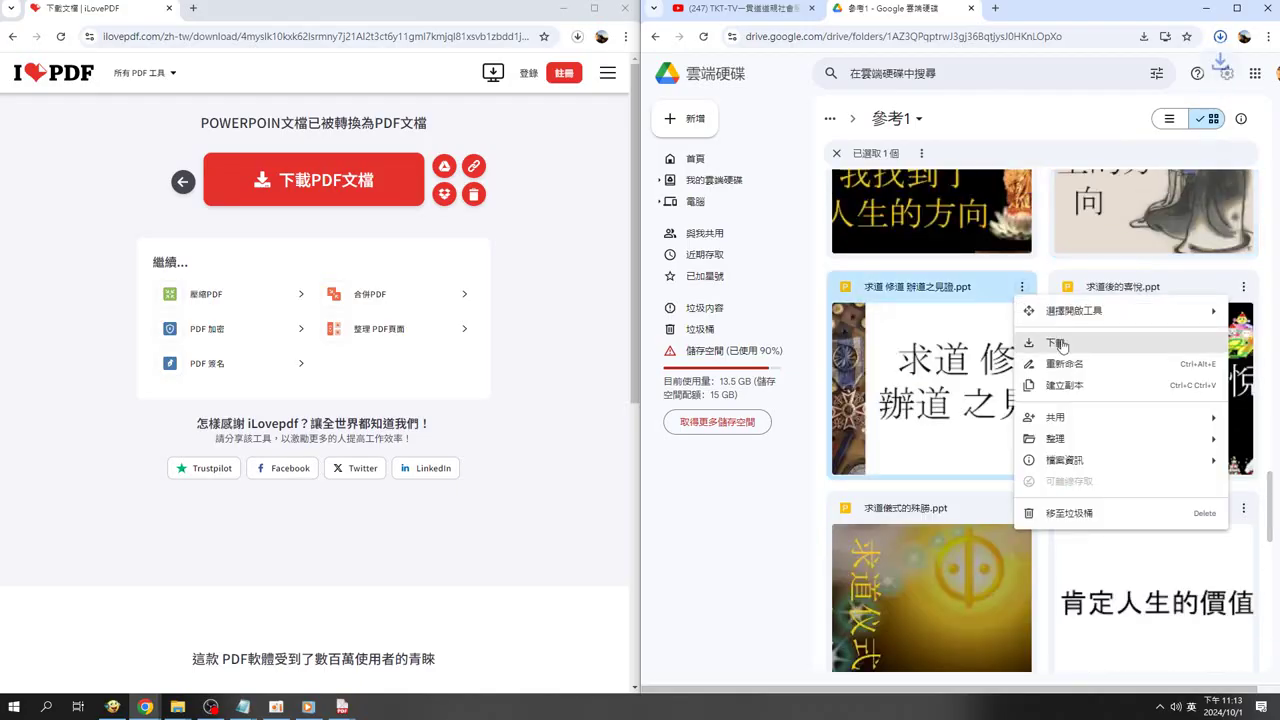
pyautogui.click(1058, 344)
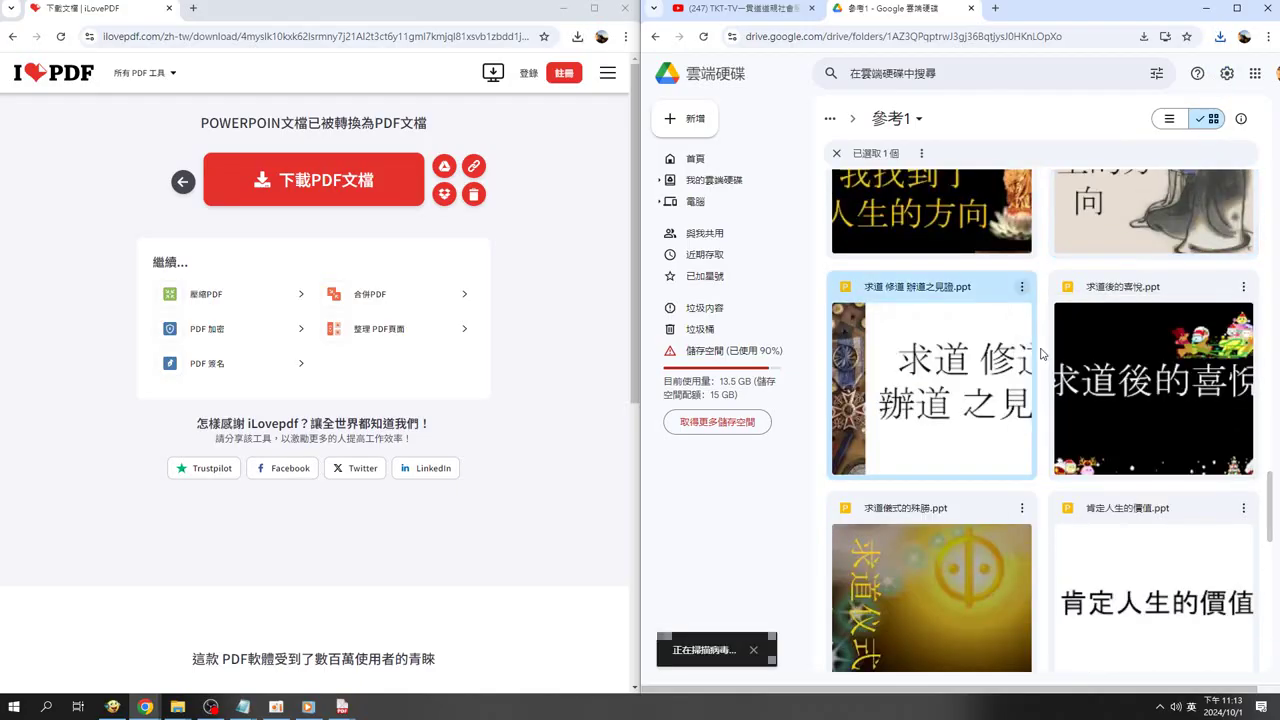
pyautogui.click(1243, 288)
pyautogui.click(1100, 344)
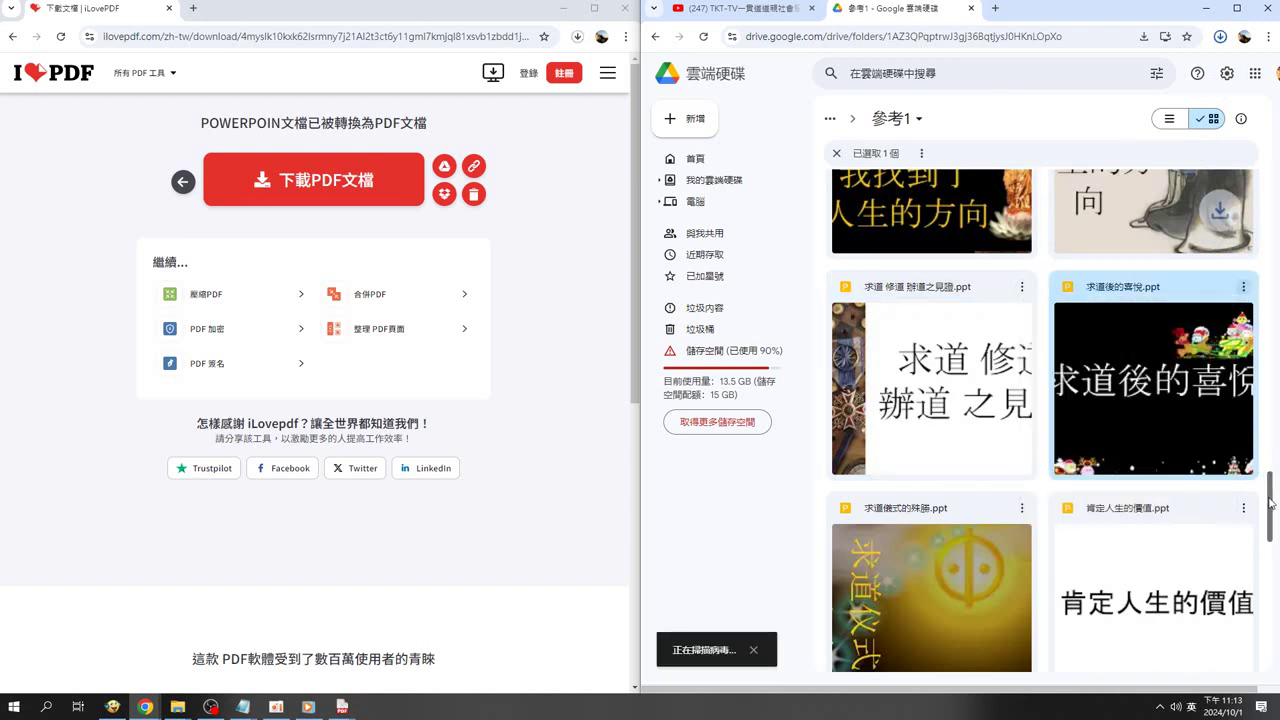
# Close the downloads list and download 求道儀式的殊勝.ppt and 肯定人生的價值.ppt
pyautogui.moveTo(1270, 503); pyautogui.dragTo(1270, 543)
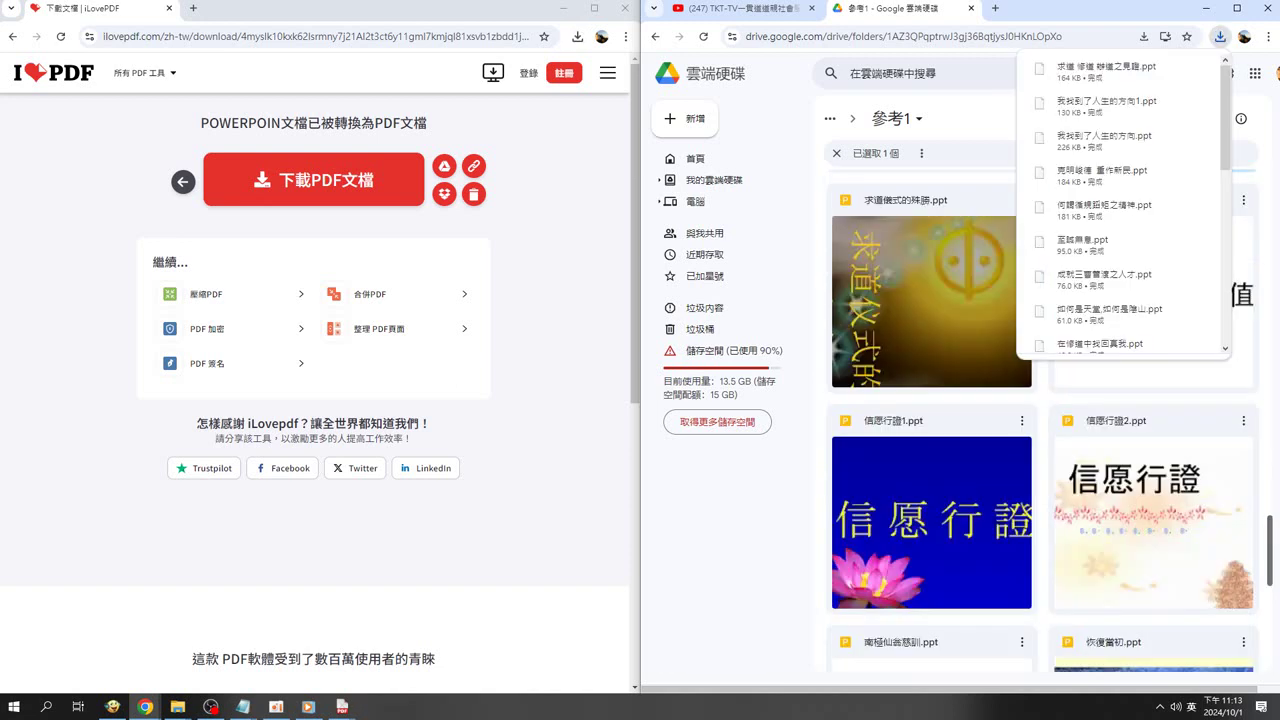
pyautogui.click(1001, 201)
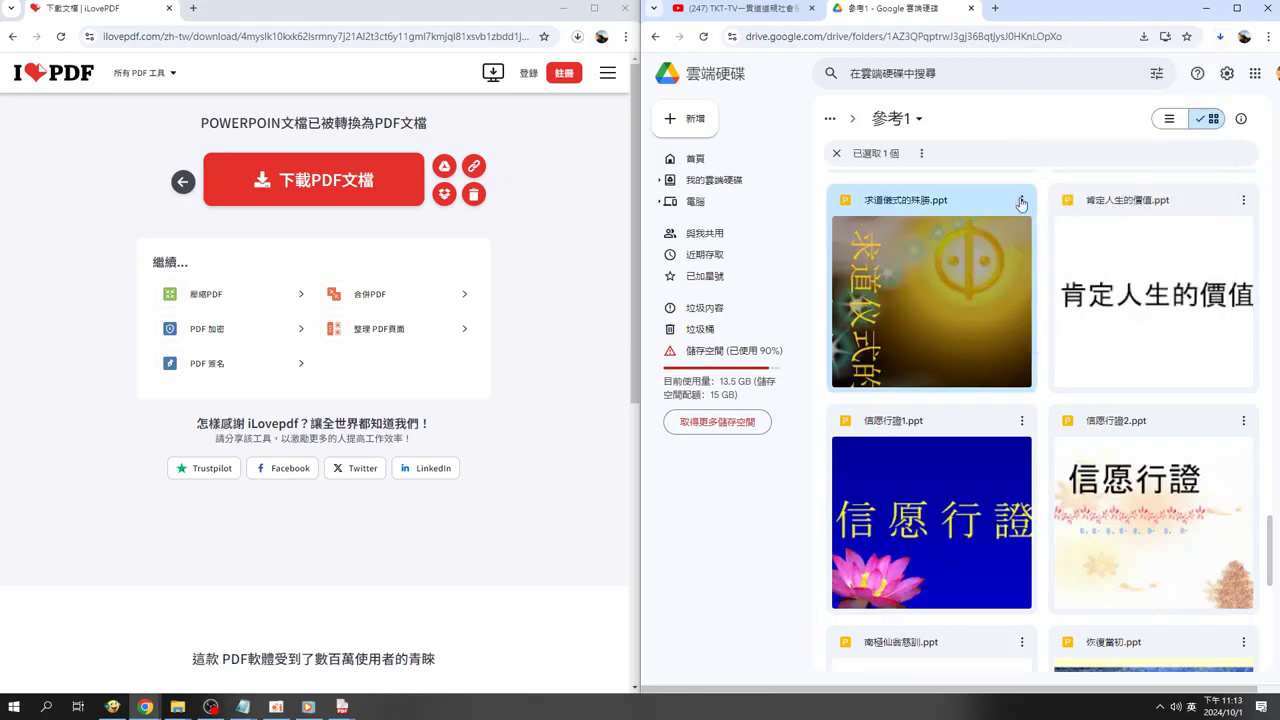
pyautogui.click(1021, 201)
pyautogui.click(1060, 251)
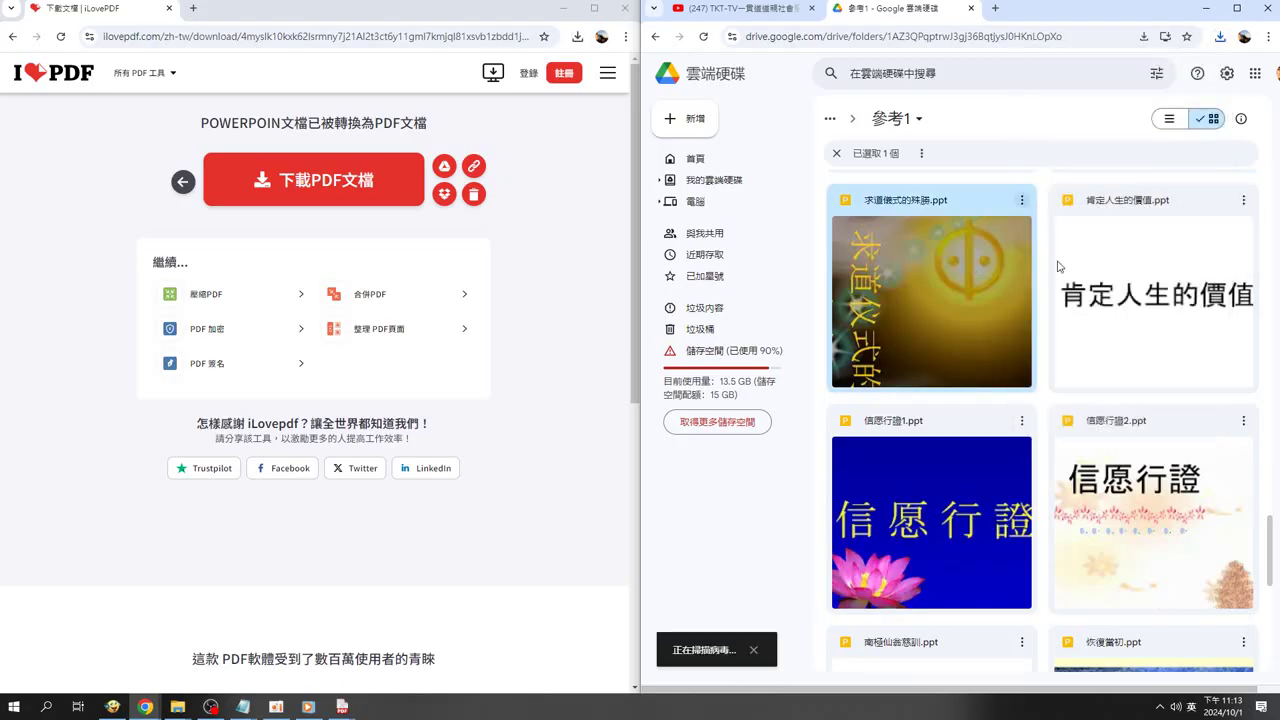
pyautogui.click(1243, 201)
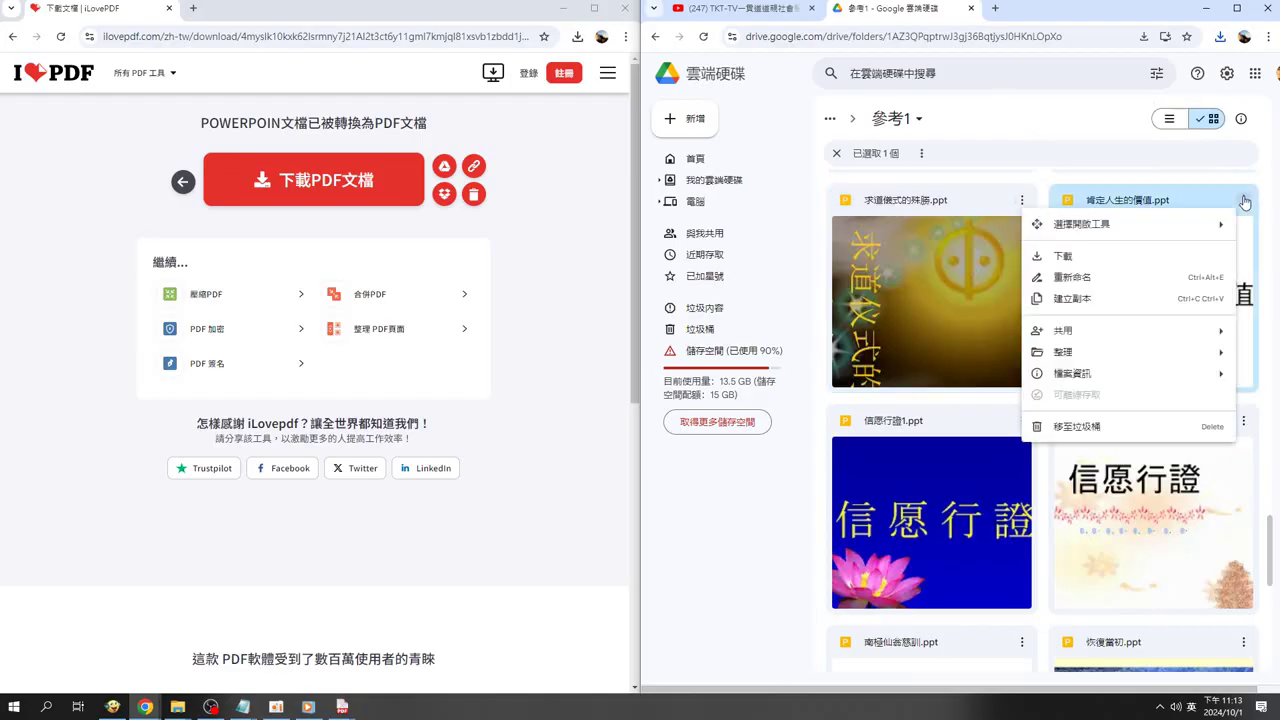
pyautogui.click(1062, 256)
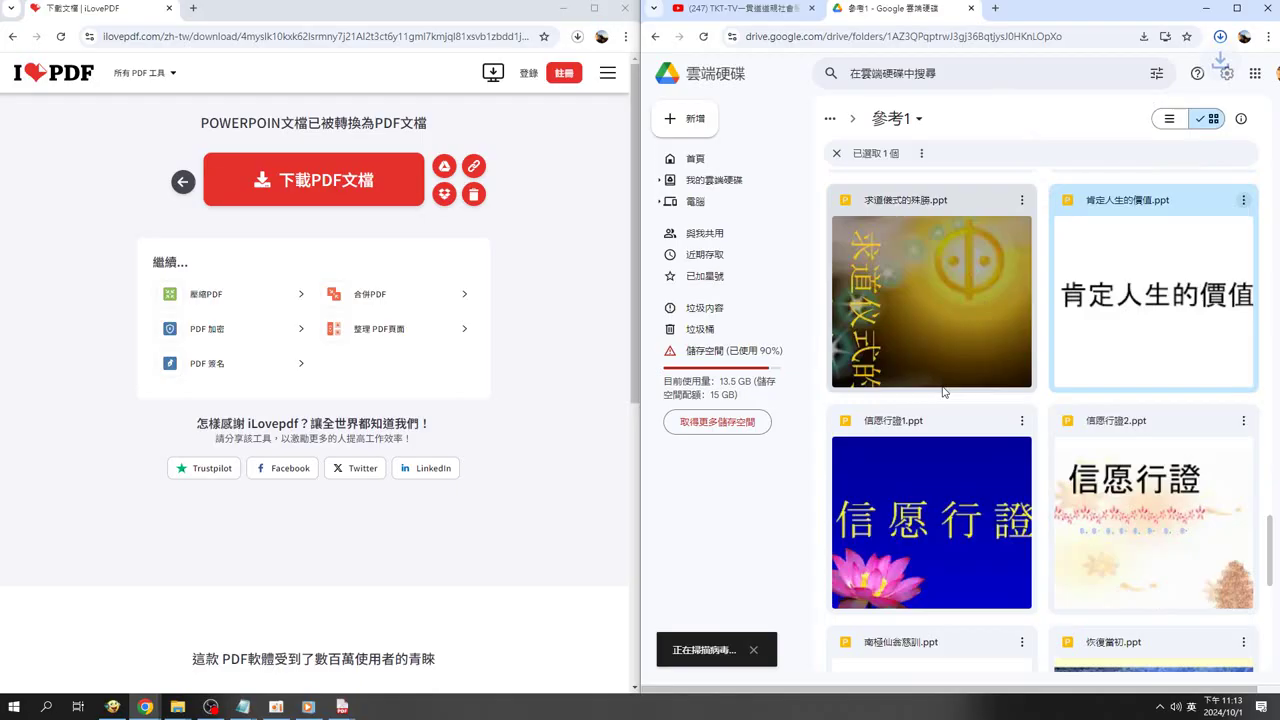
# Download 信愿行證2.ppt
pyautogui.click(1243, 421)
pyautogui.click(1243, 421)
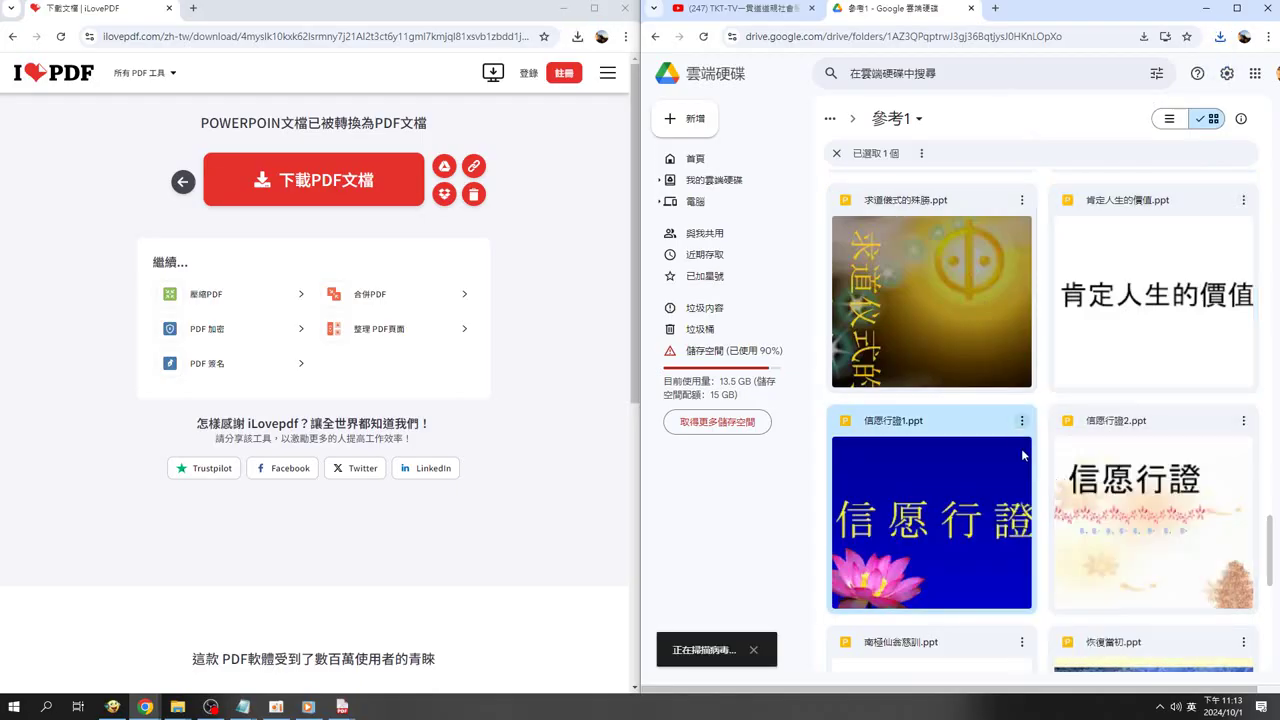
pyautogui.click(1243, 421)
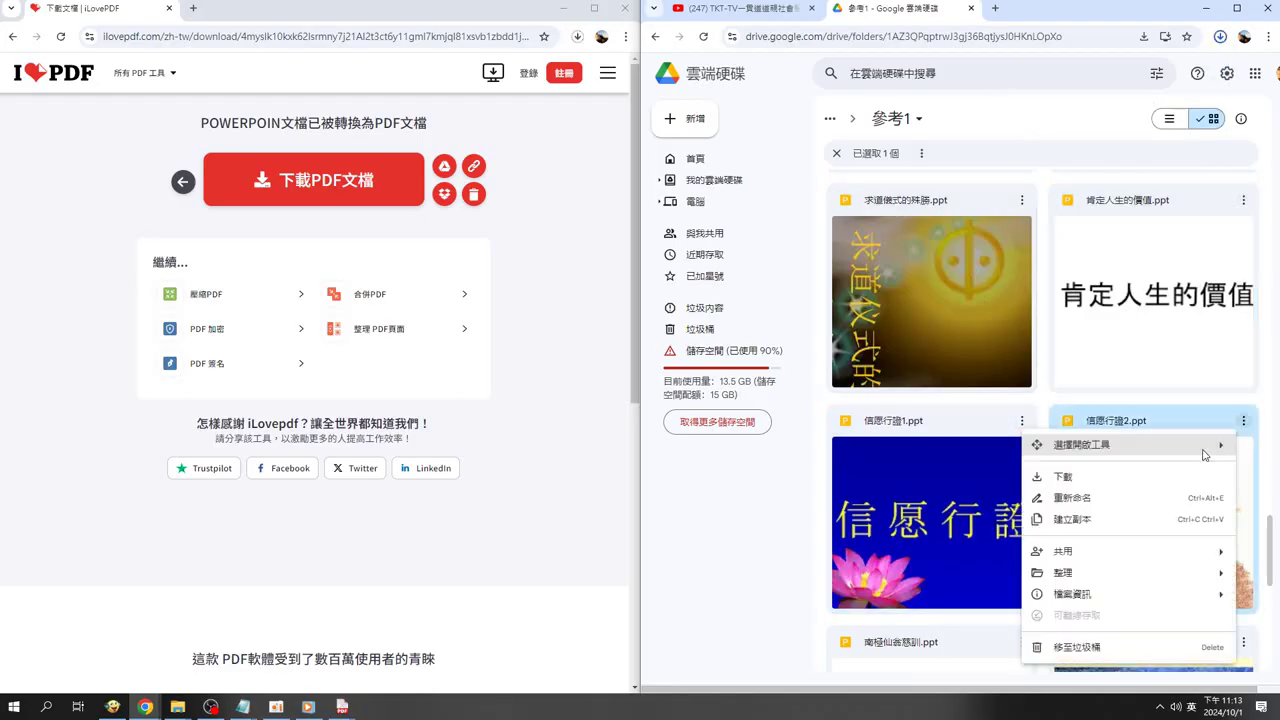
pyautogui.click(1123, 477)
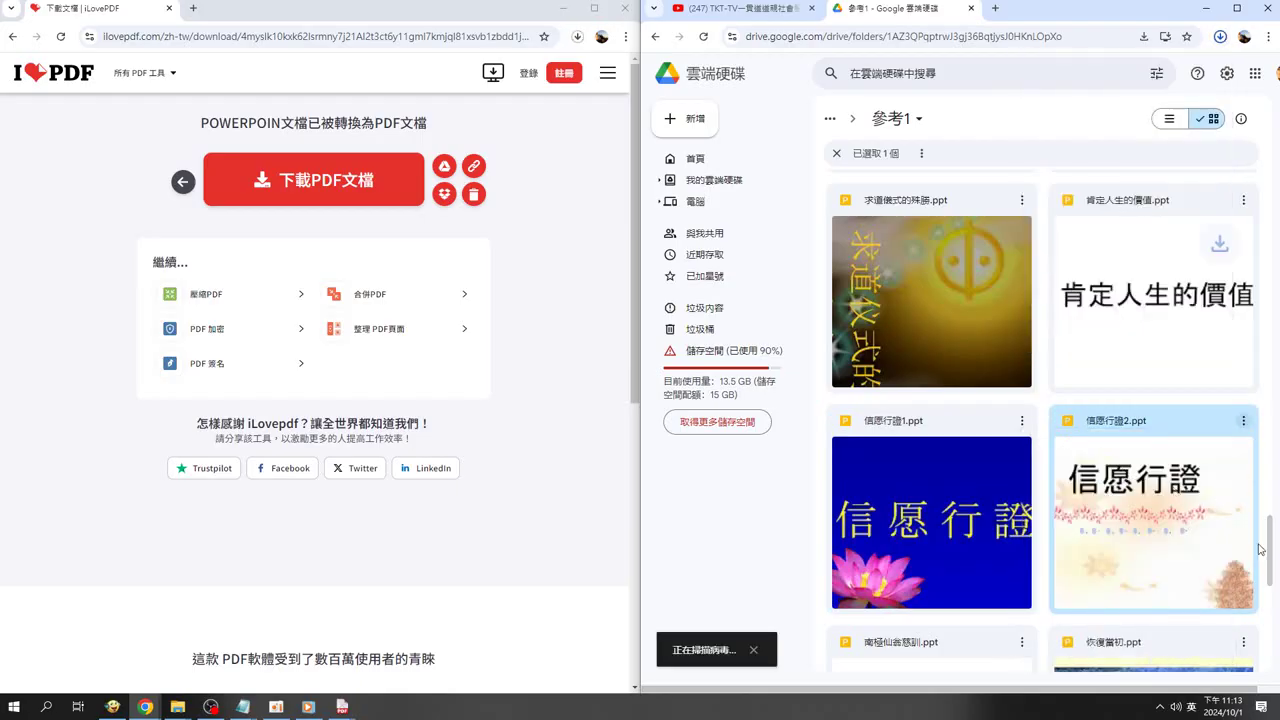
# Download 南極仙翁慈訓.ppt and 恢復當初.ppt
pyautogui.scroll(-4, 1260, 549)
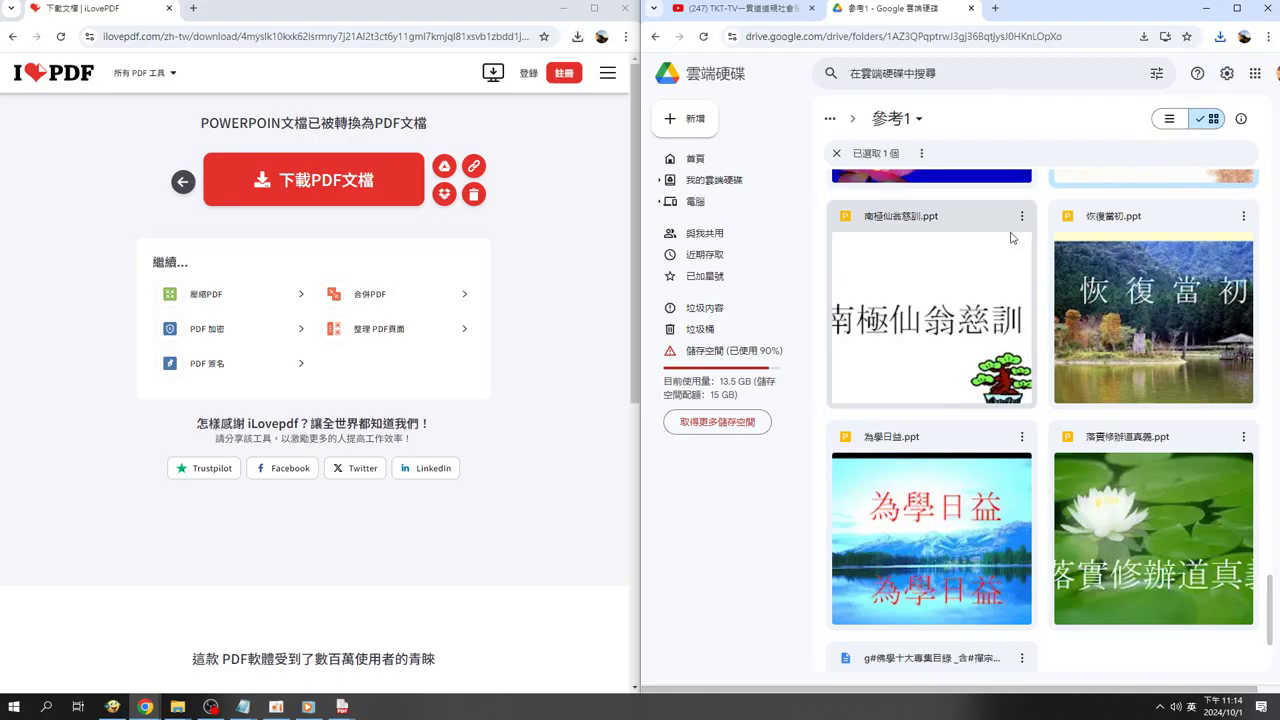
pyautogui.click(1021, 216)
pyautogui.click(1056, 274)
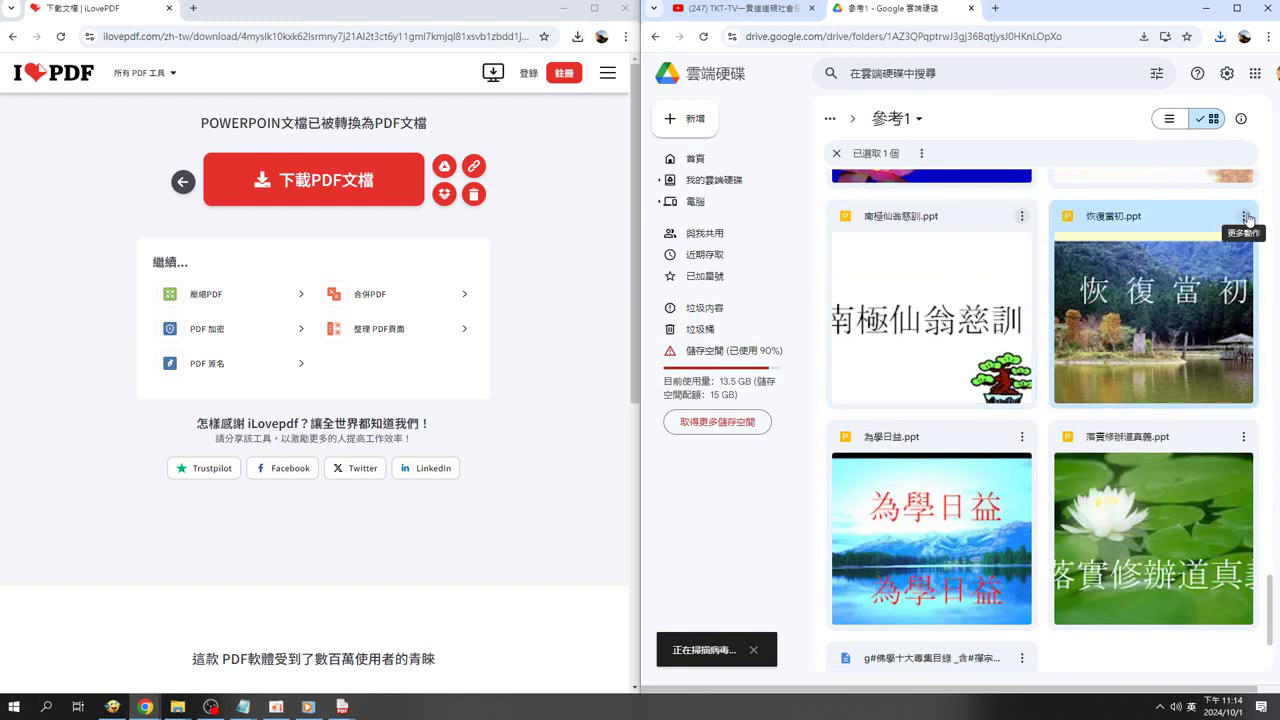
pyautogui.click(1243, 216)
pyautogui.click(1104, 274)
# Download 為學日益.ppt and 落實修辦道真義.ppt, then scroll to the folder's end
pyautogui.click(1019, 443)
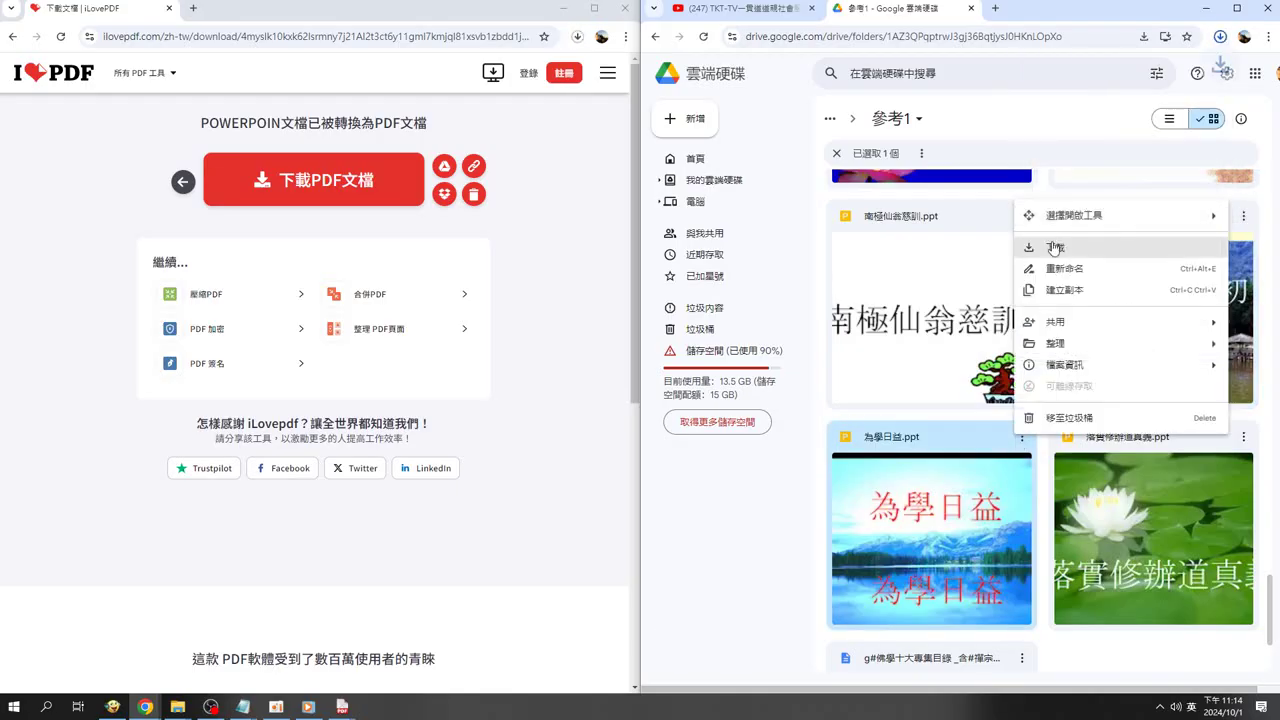
pyautogui.click(1055, 247)
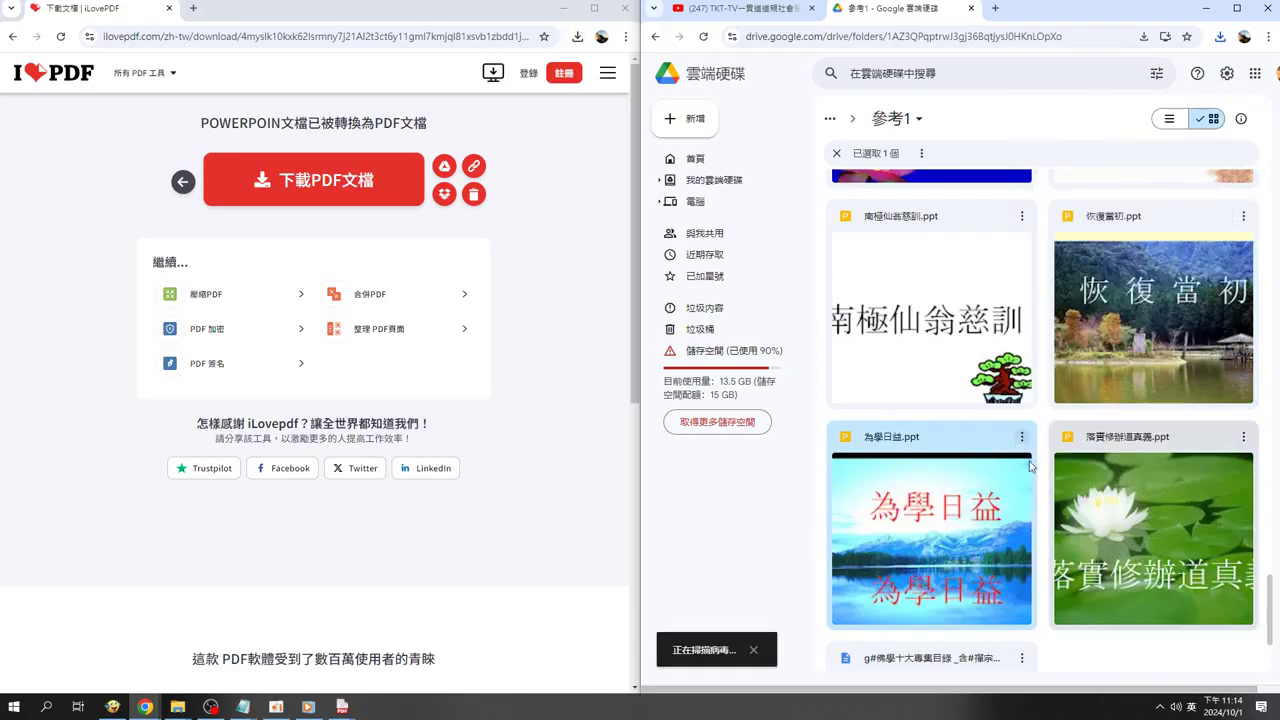
pyautogui.click(1235, 432)
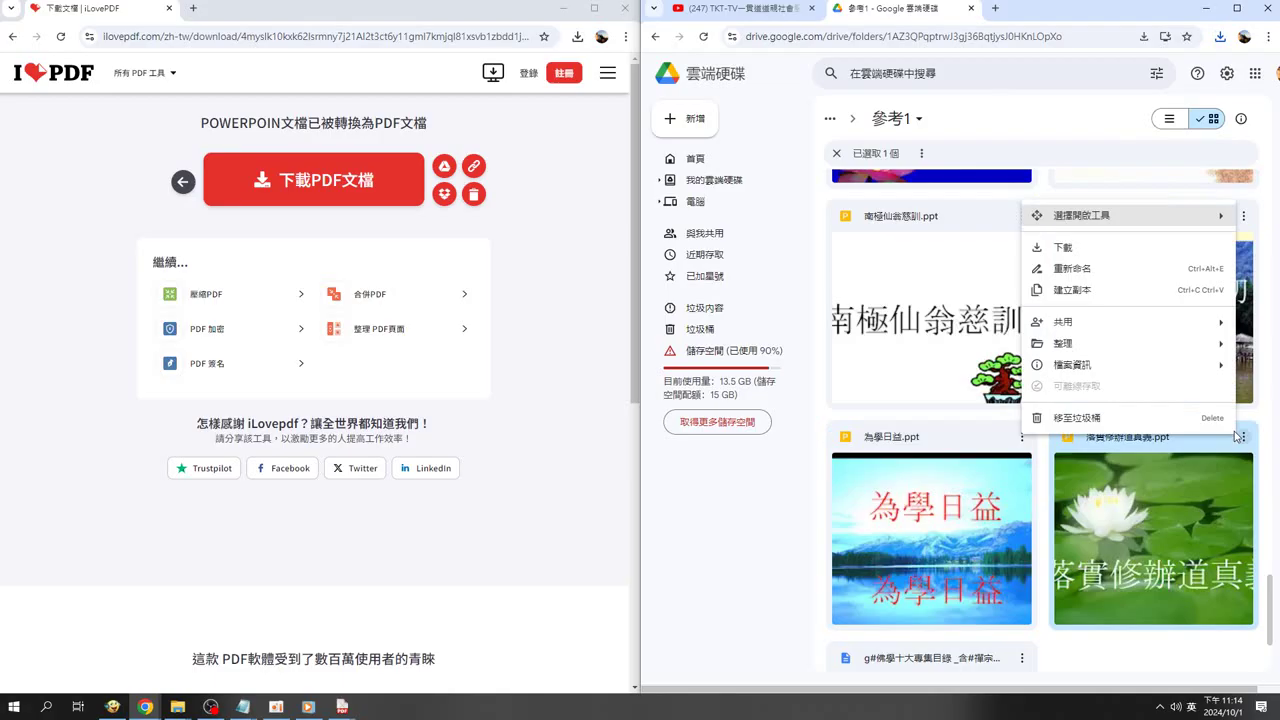
pyautogui.click(1060, 248)
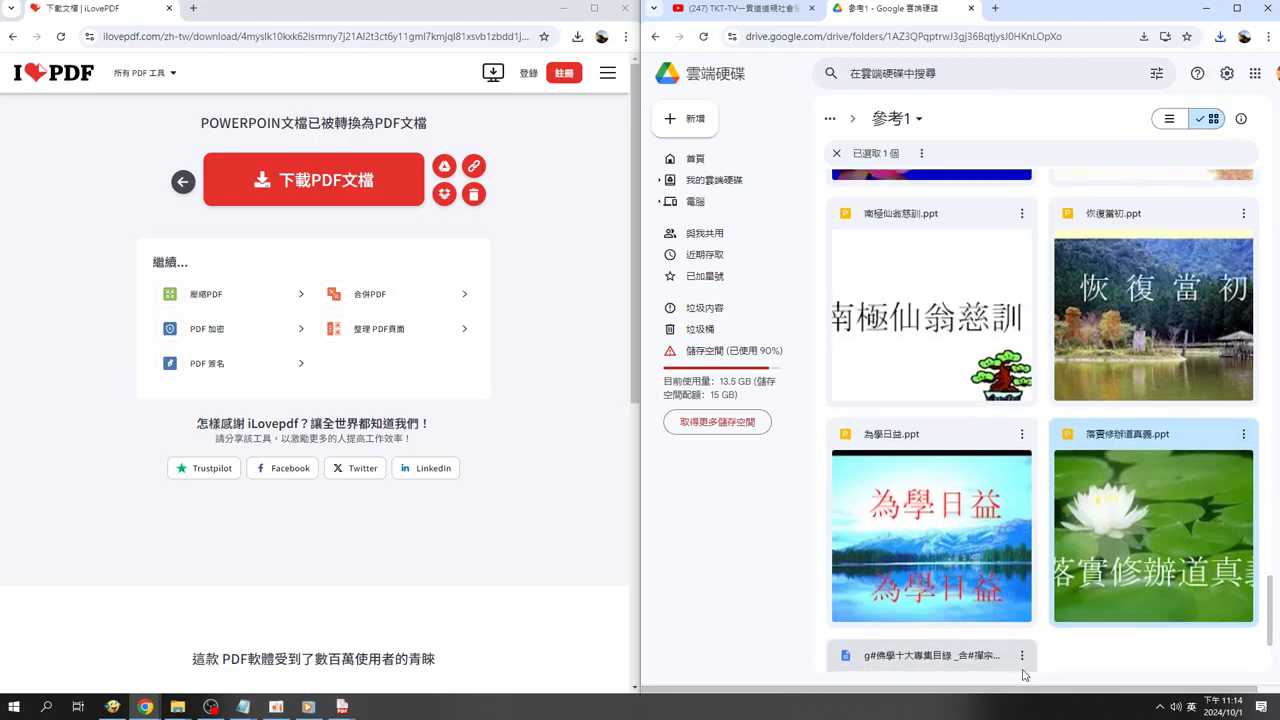
pyautogui.scroll(-3, 1040, 666)
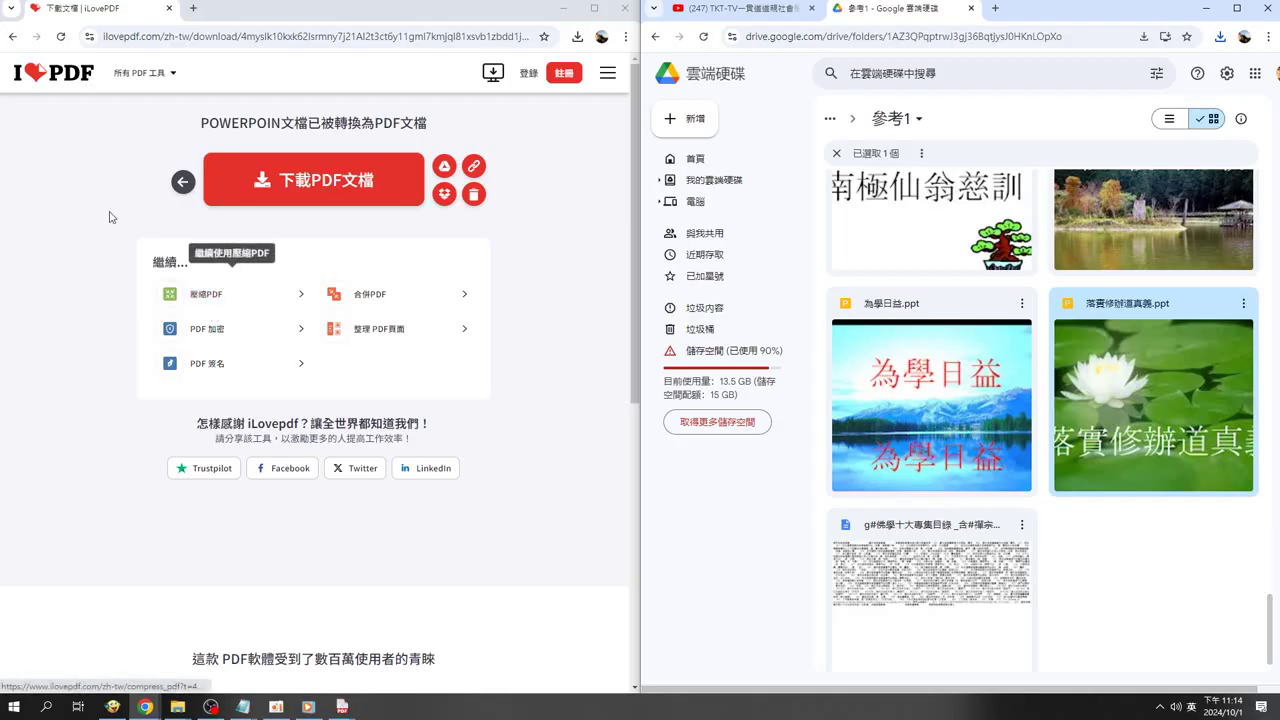
# Start saving the iLovePDF result page, adding '20241' to the suggested file name
pyautogui.rightClick(43, 196)
pyautogui.click(96, 275)
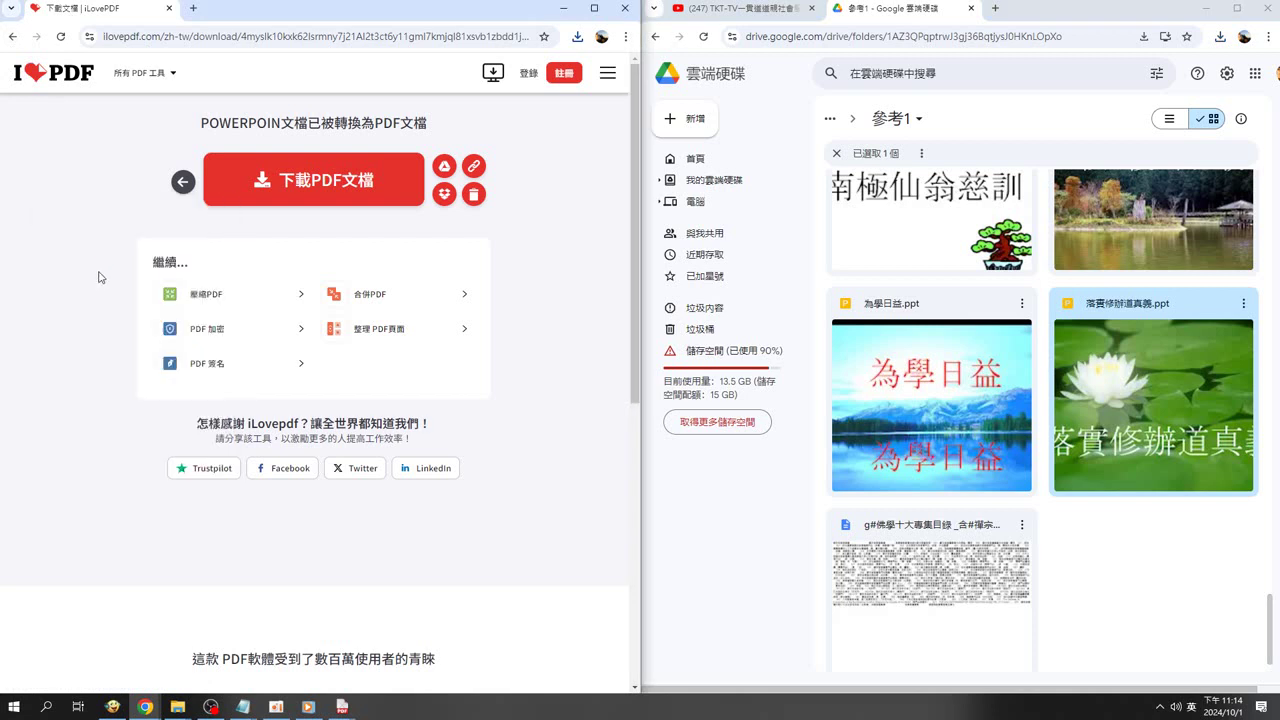
pyautogui.click(171, 214)
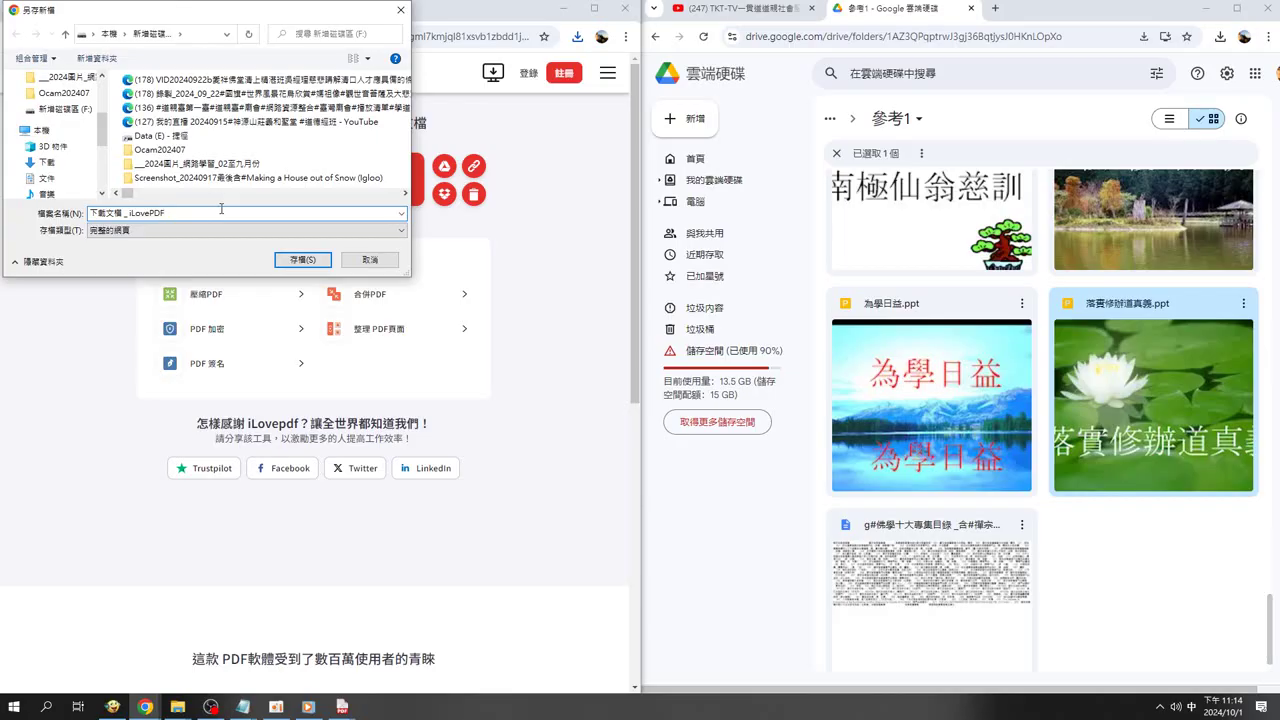
pyautogui.write('2024')
pyautogui.write('1001')
pyautogui.press('Return')
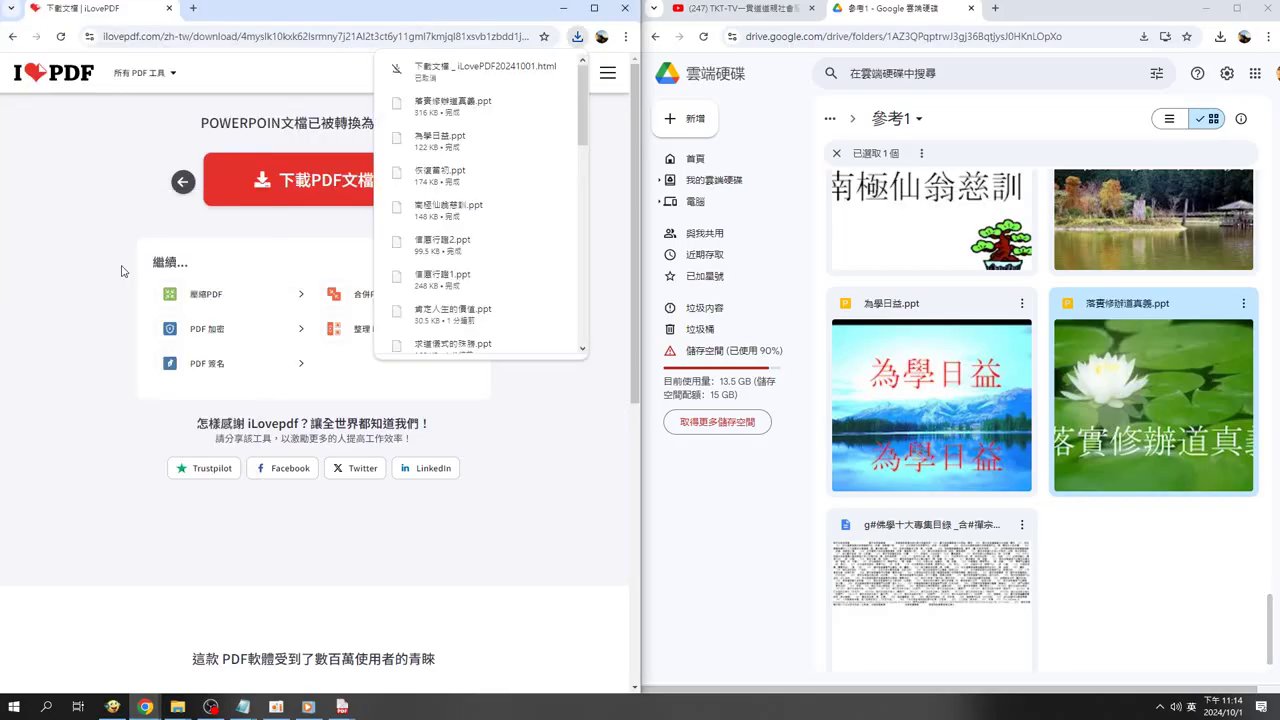
# Save the result page into the 文件 folder, then download the converted PDF
pyautogui.hotkey('ctrl', 's')
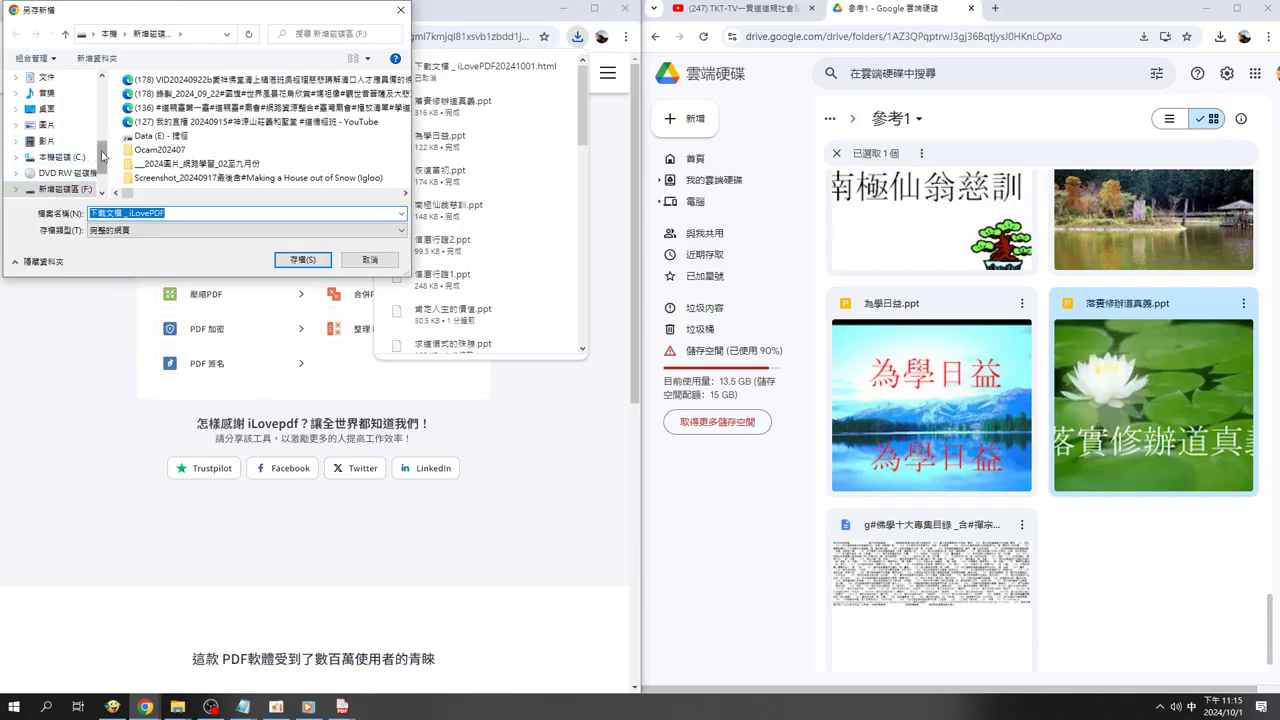
pyautogui.scroll(-2, 100, 170)
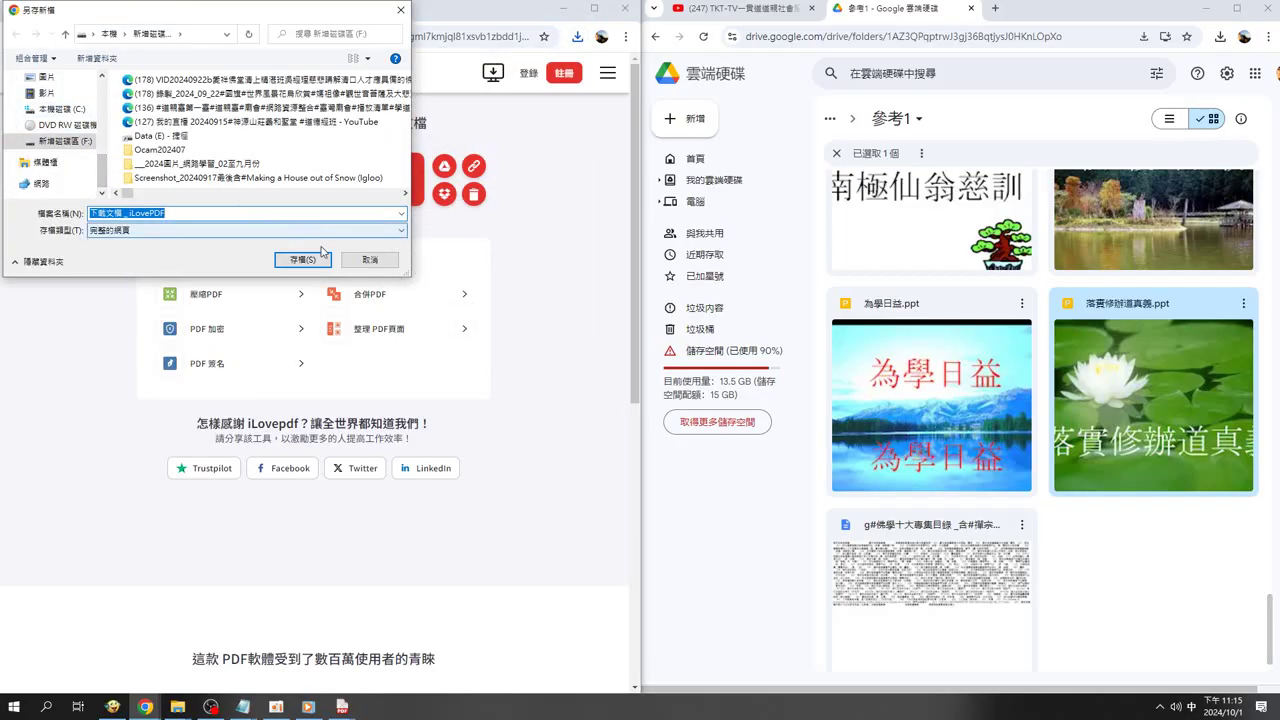
pyautogui.scroll(3, 52, 135)
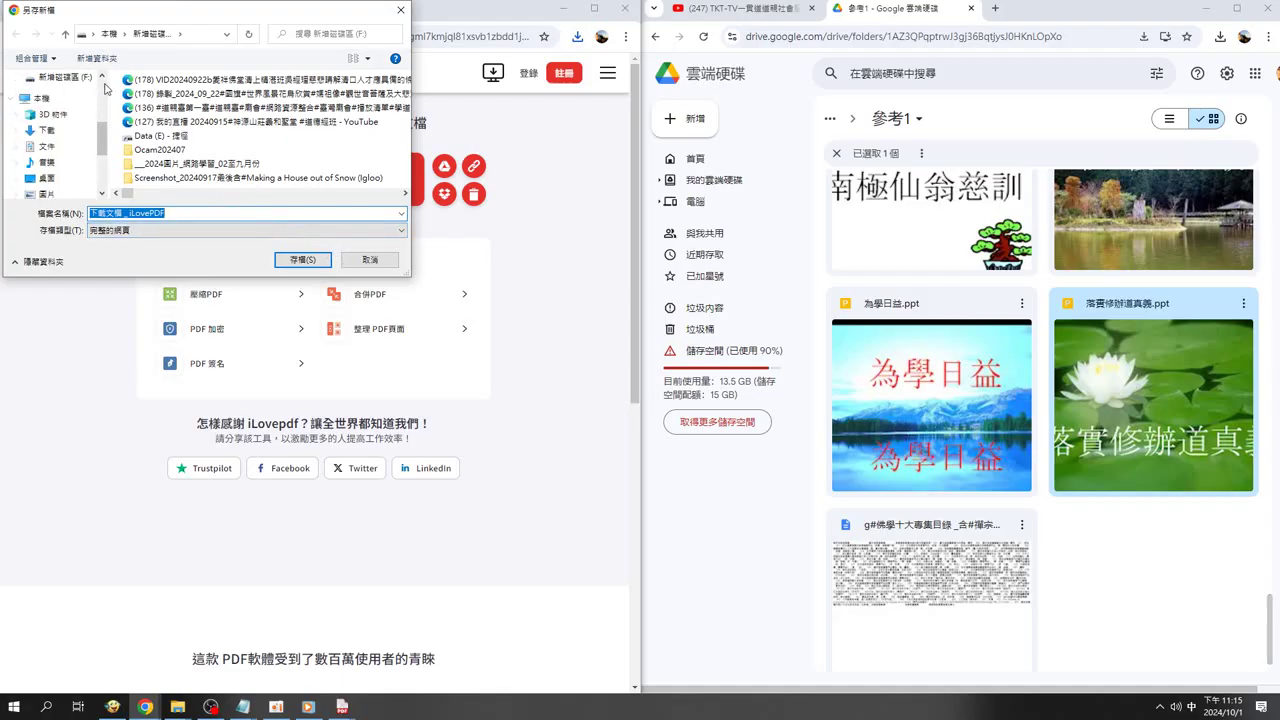
pyautogui.click(47, 147)
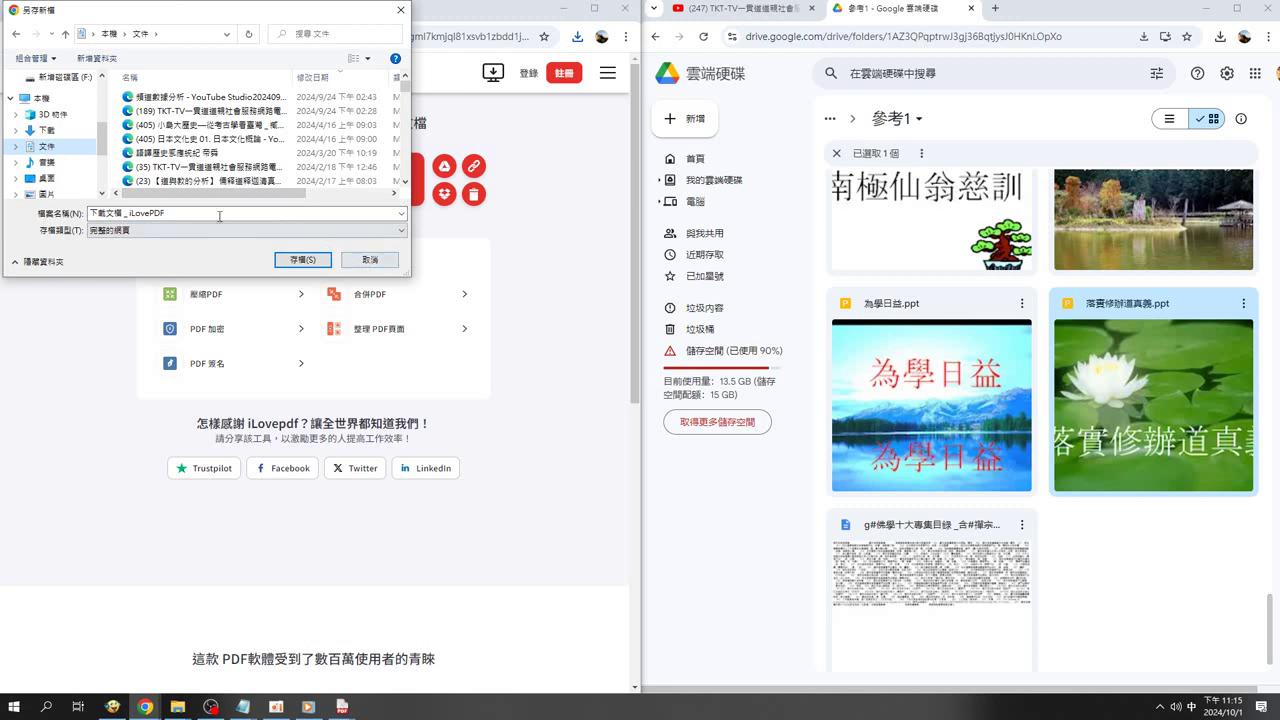
pyautogui.click(233, 212)
pyautogui.write('20241001')
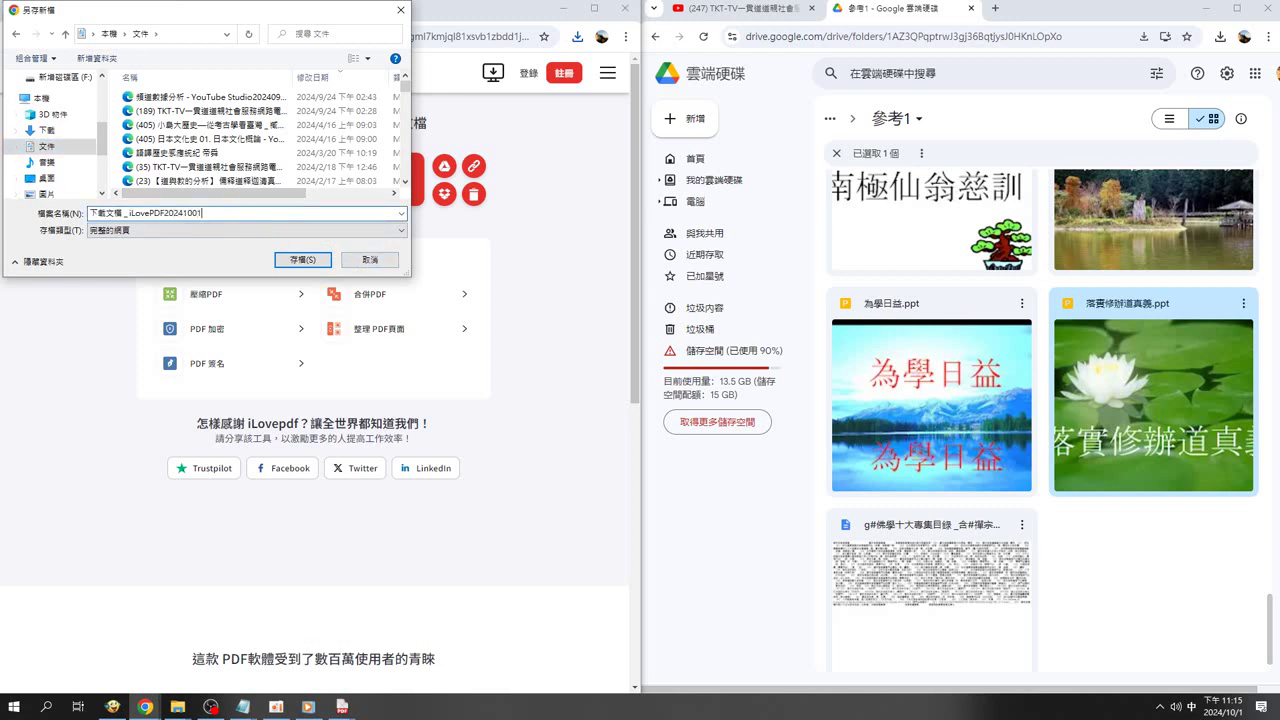
pyautogui.press('Return')
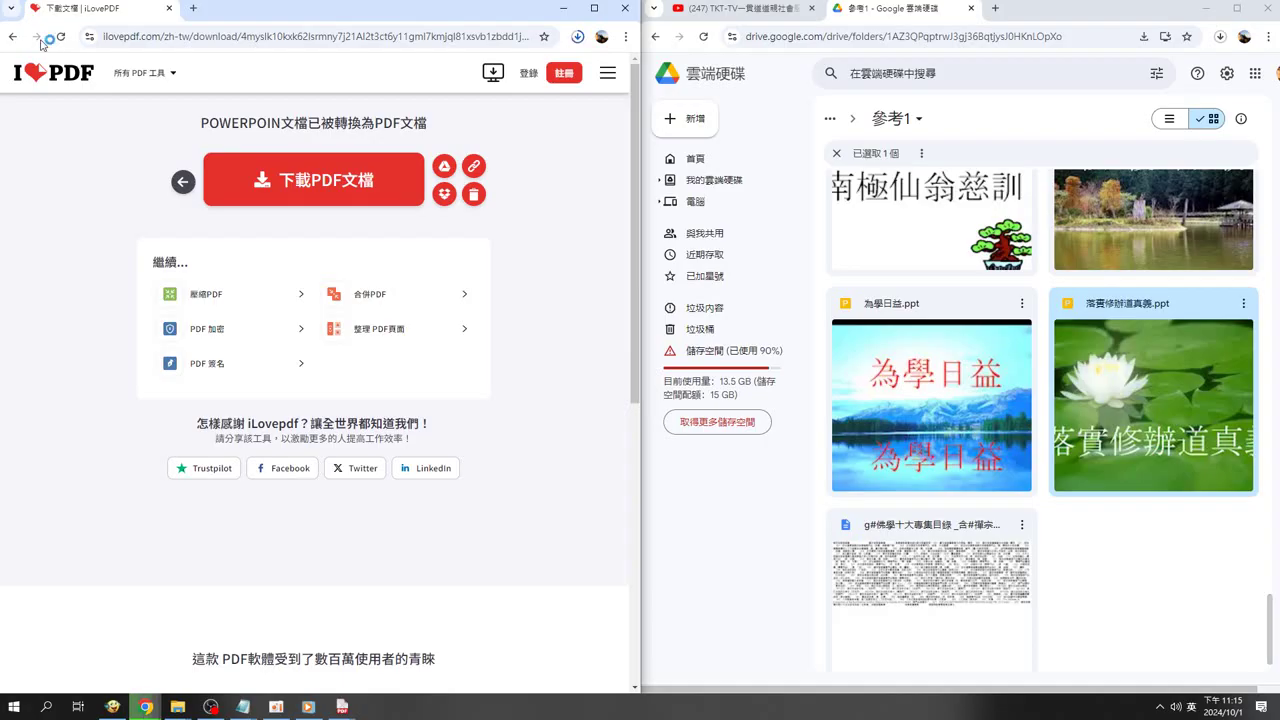
pyautogui.click(290, 178)
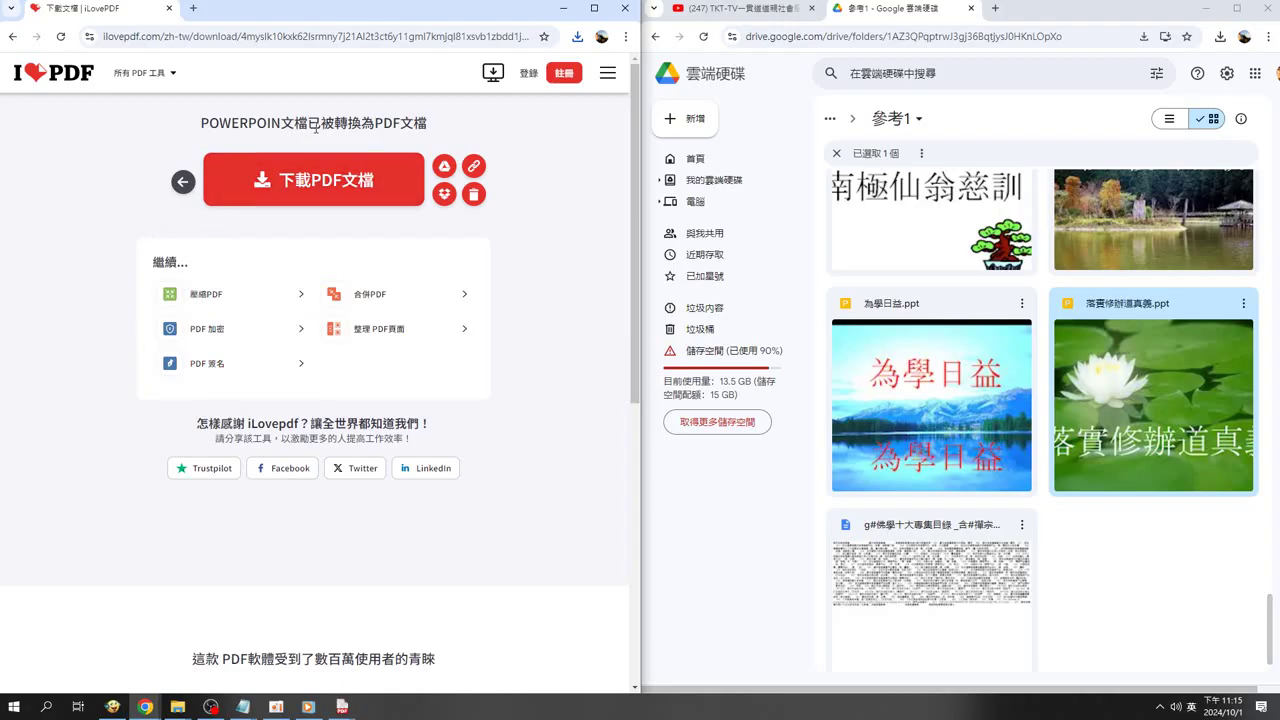
# Return to the PowerPoint-to-PDF tool and browse its file picker to Downloads
pyautogui.click(183, 184)
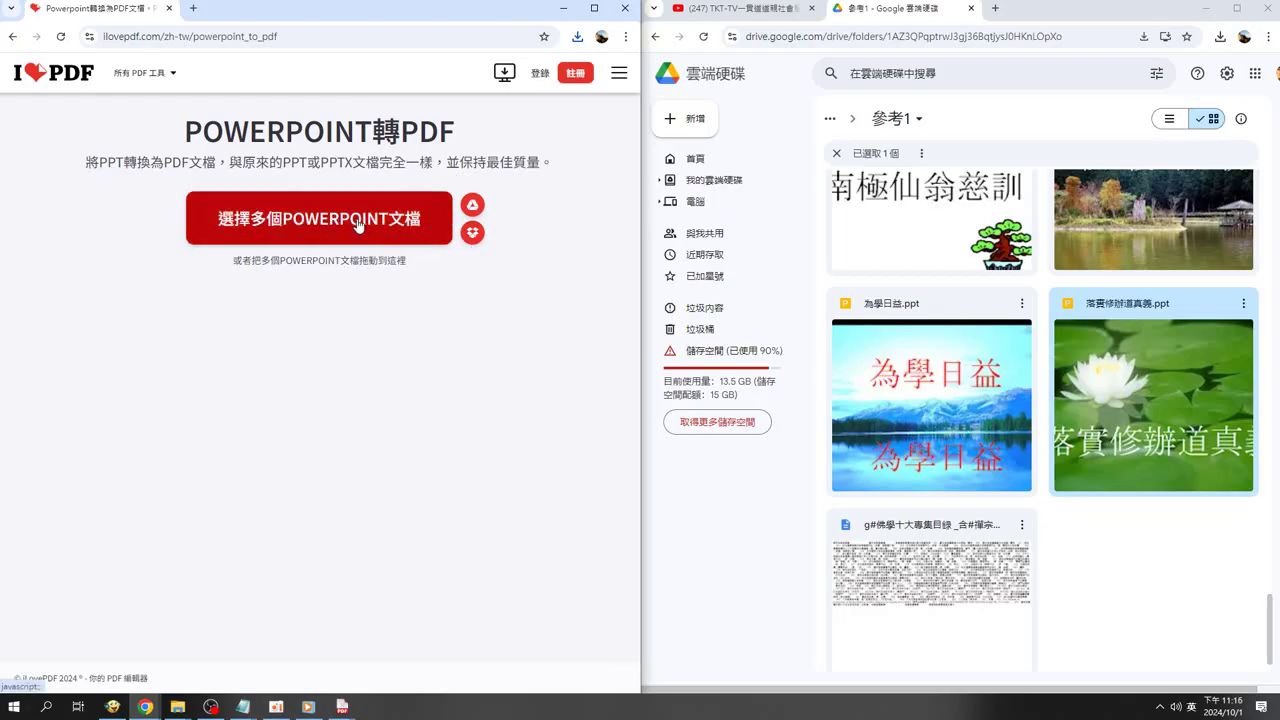
pyautogui.click(357, 225)
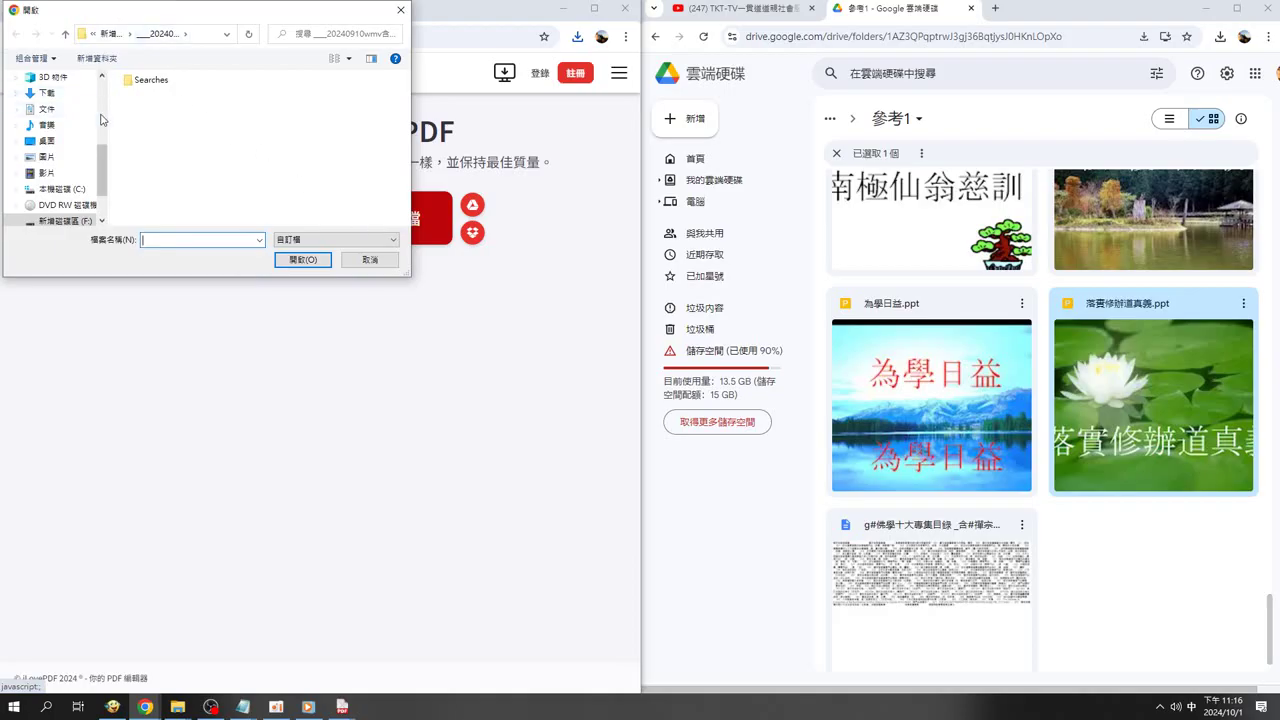
pyautogui.click(55, 93)
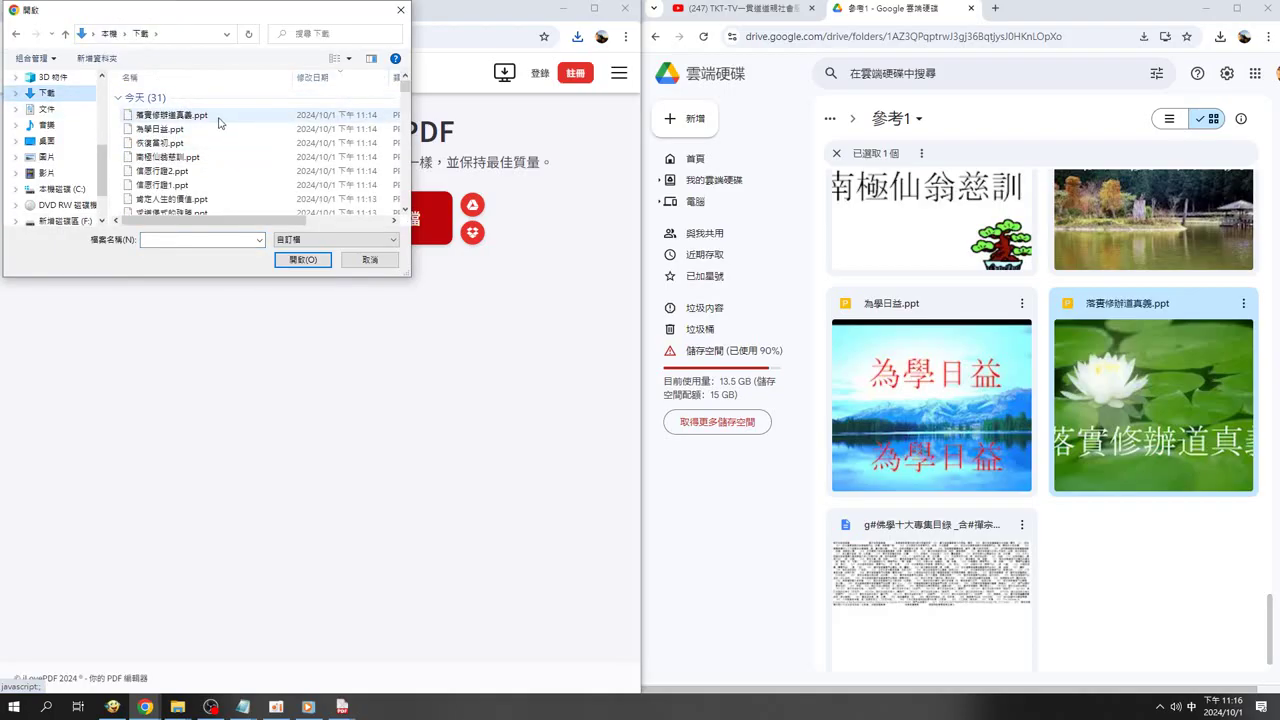
# Select today's PPT files, 落實修辦道真義.ppt through 末後一著.ppt, and upload them
pyautogui.click(214, 118)
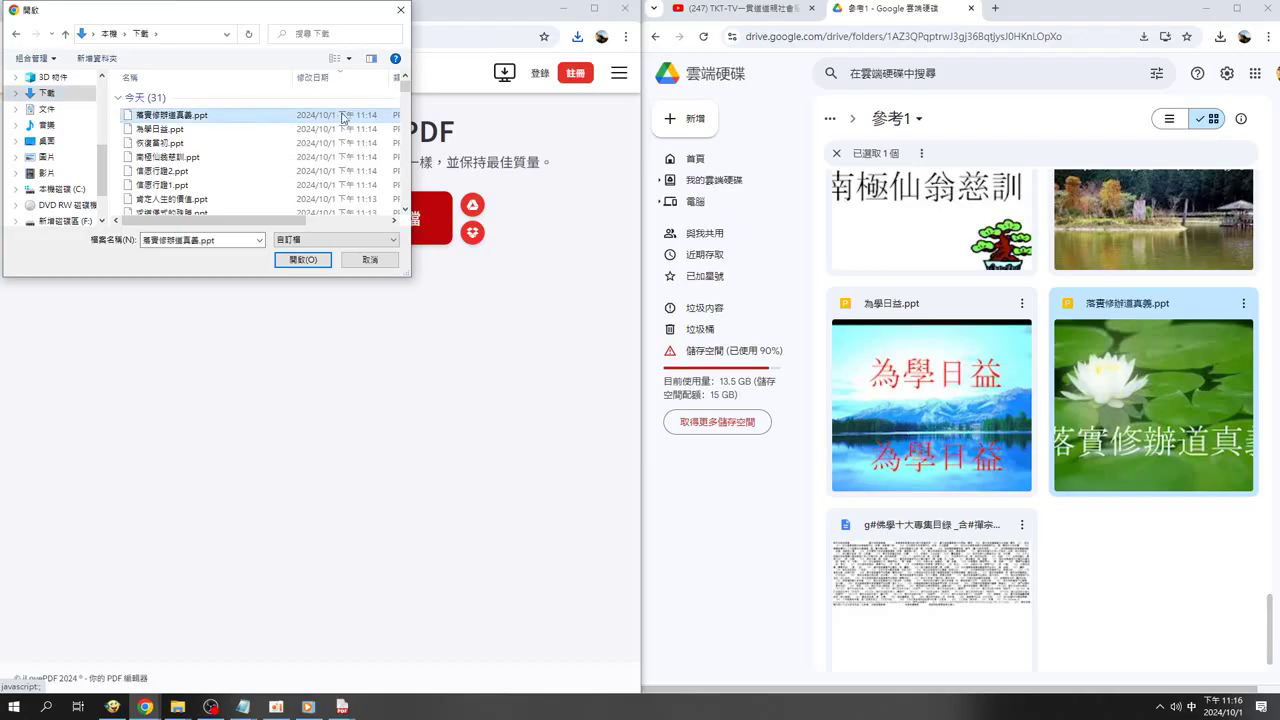
pyautogui.moveTo(403, 97); pyautogui.dragTo(398, 117)
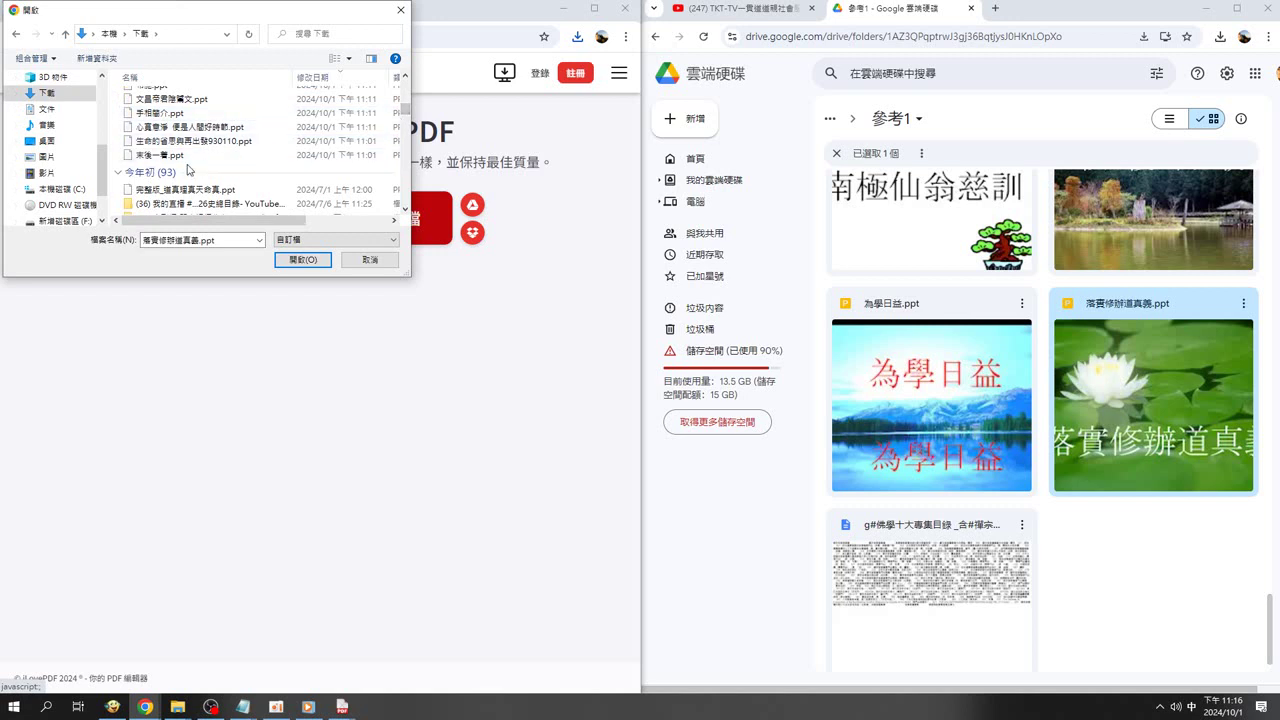
pyautogui.keyDown('shift'); pyautogui.click(216, 128); pyautogui.keyUp('shift')
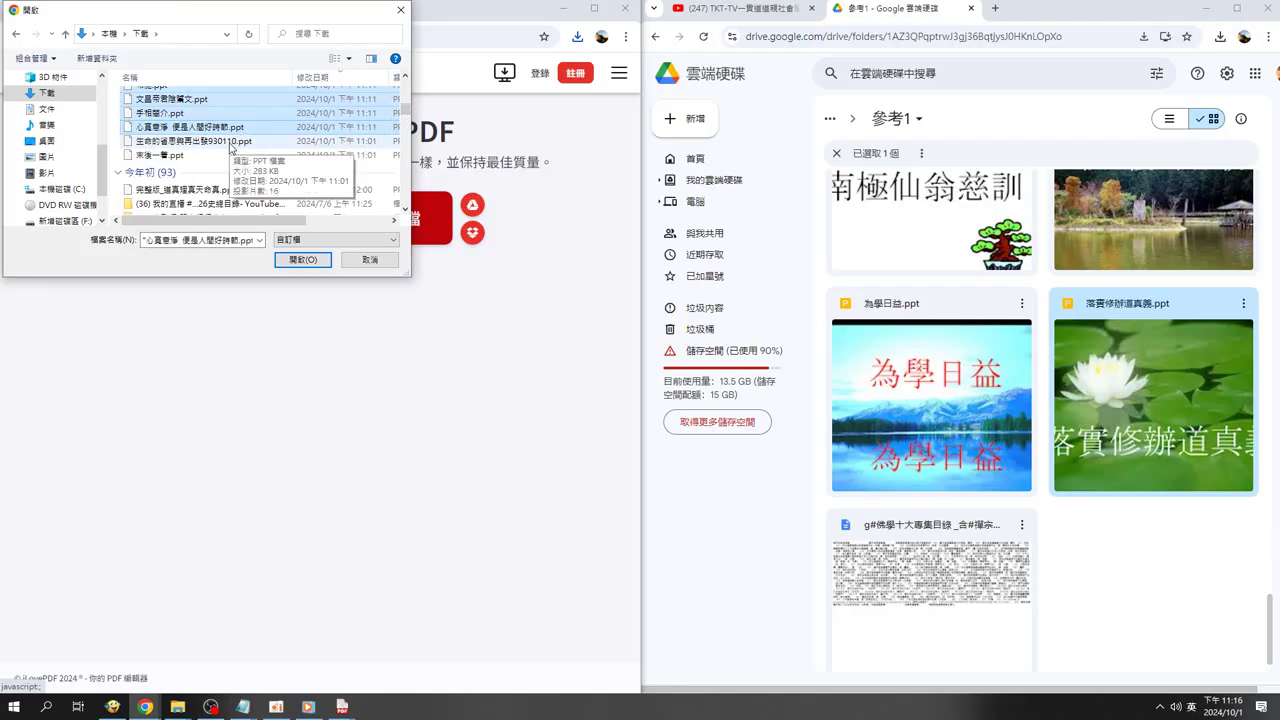
pyautogui.keyDown('shift'); pyautogui.click(232, 145); pyautogui.keyUp('shift')
pyautogui.keyDown('shift'); pyautogui.click(178, 157); pyautogui.keyUp('shift')
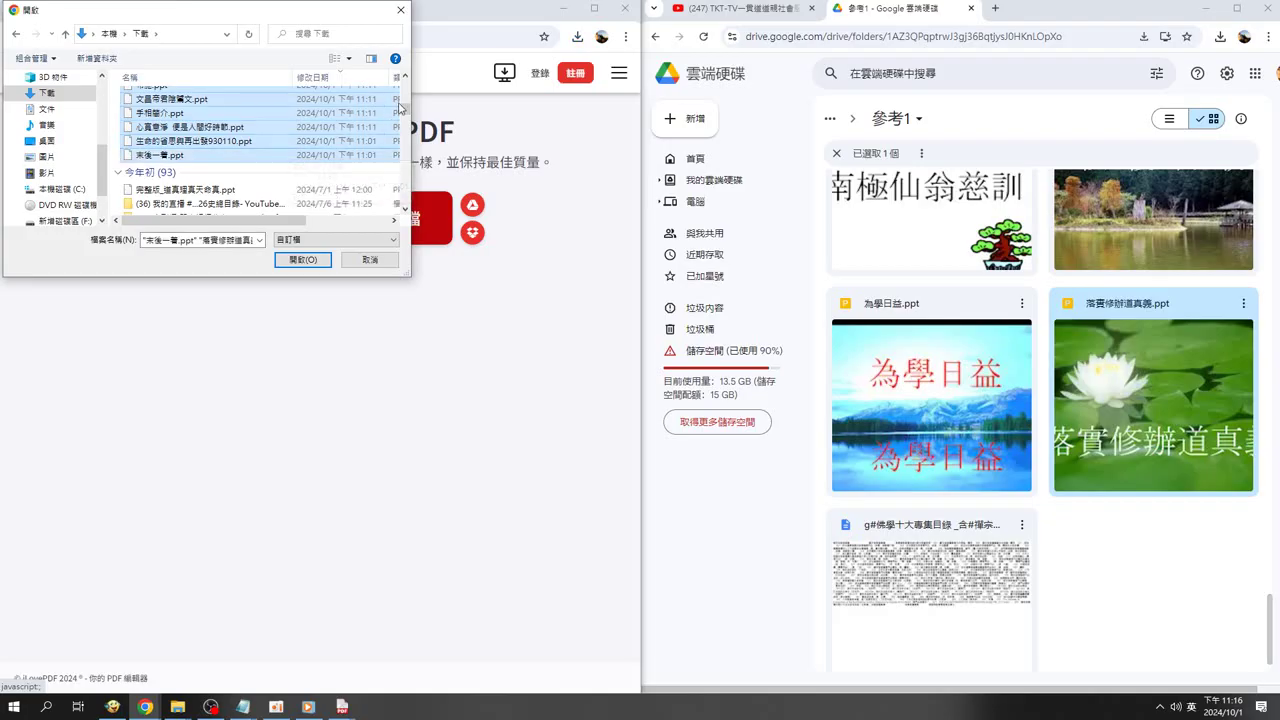
pyautogui.scroll(5, 406, 109)
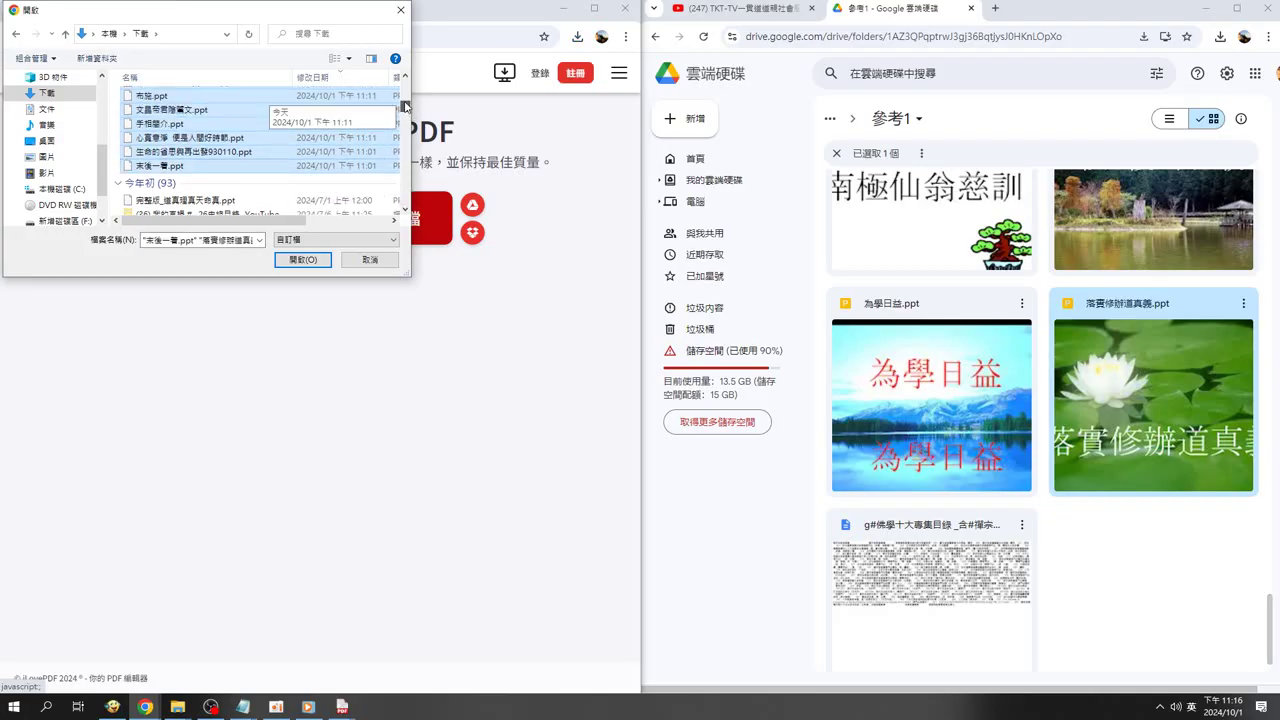
pyautogui.scroll(3, 300, 120)
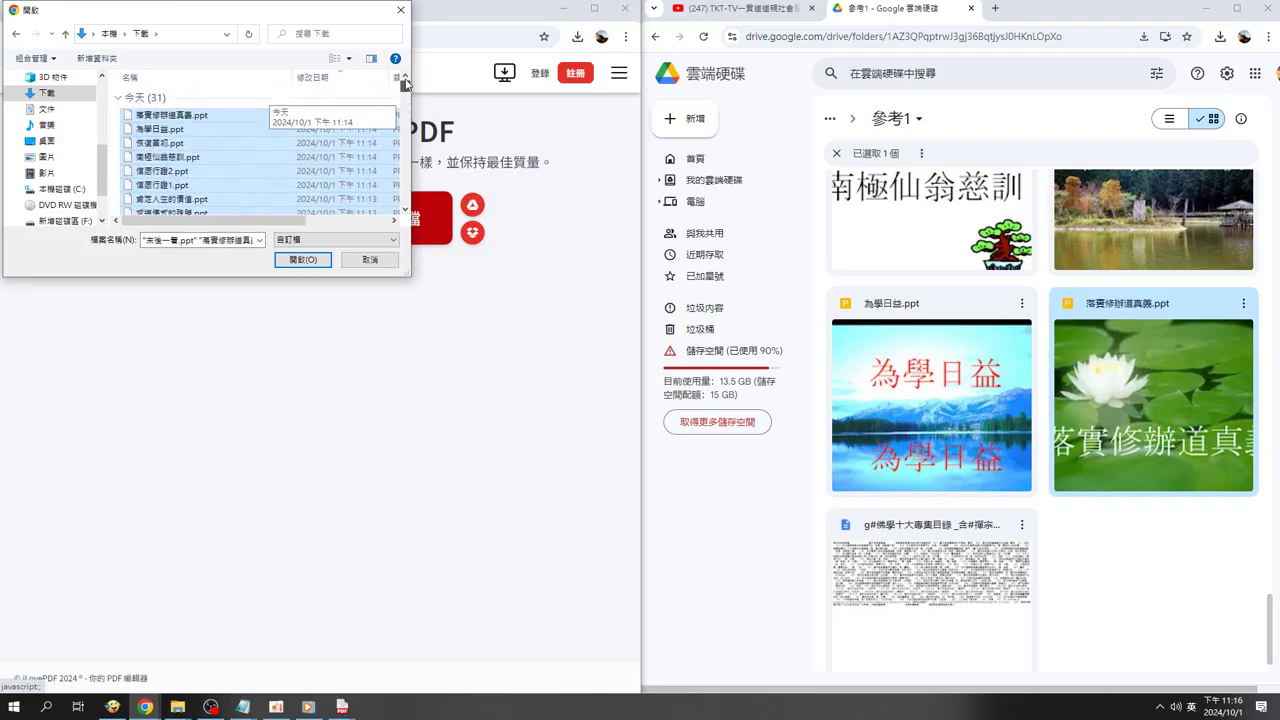
pyautogui.click(298, 262)
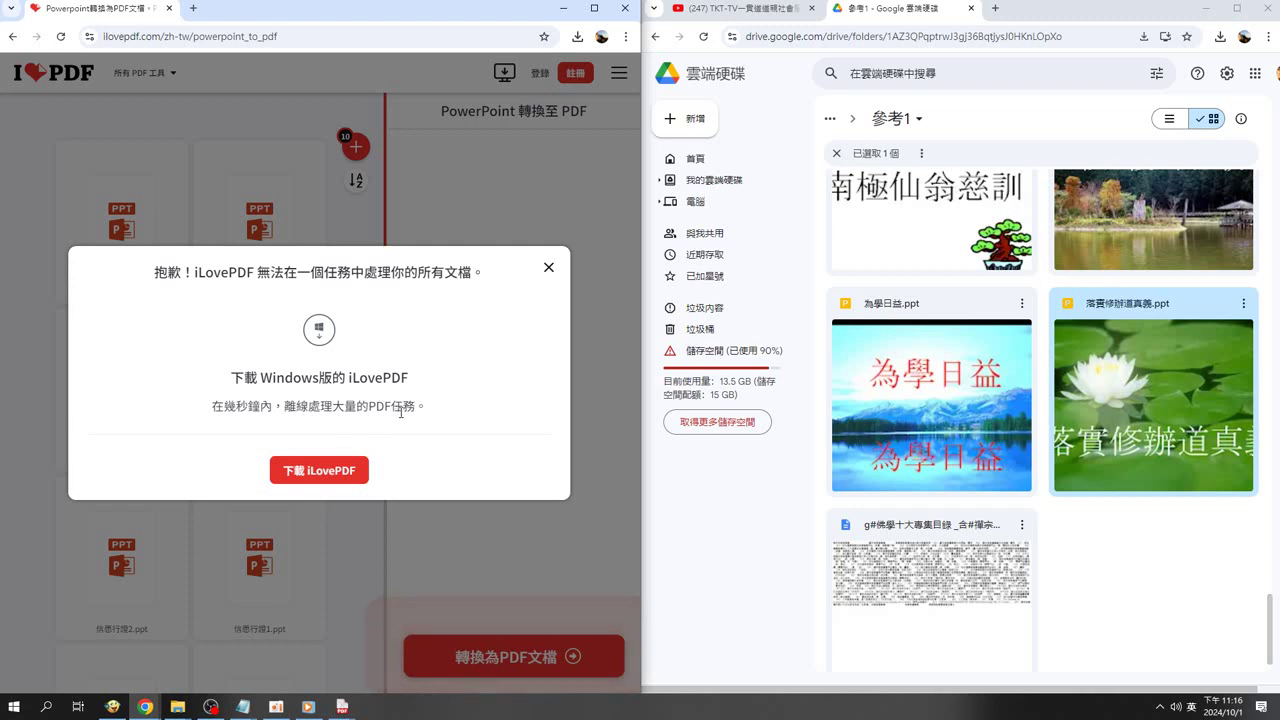
# From the too-many-files warning, go to the iLovePDF Windows desktop download page
pyautogui.click(334, 472)
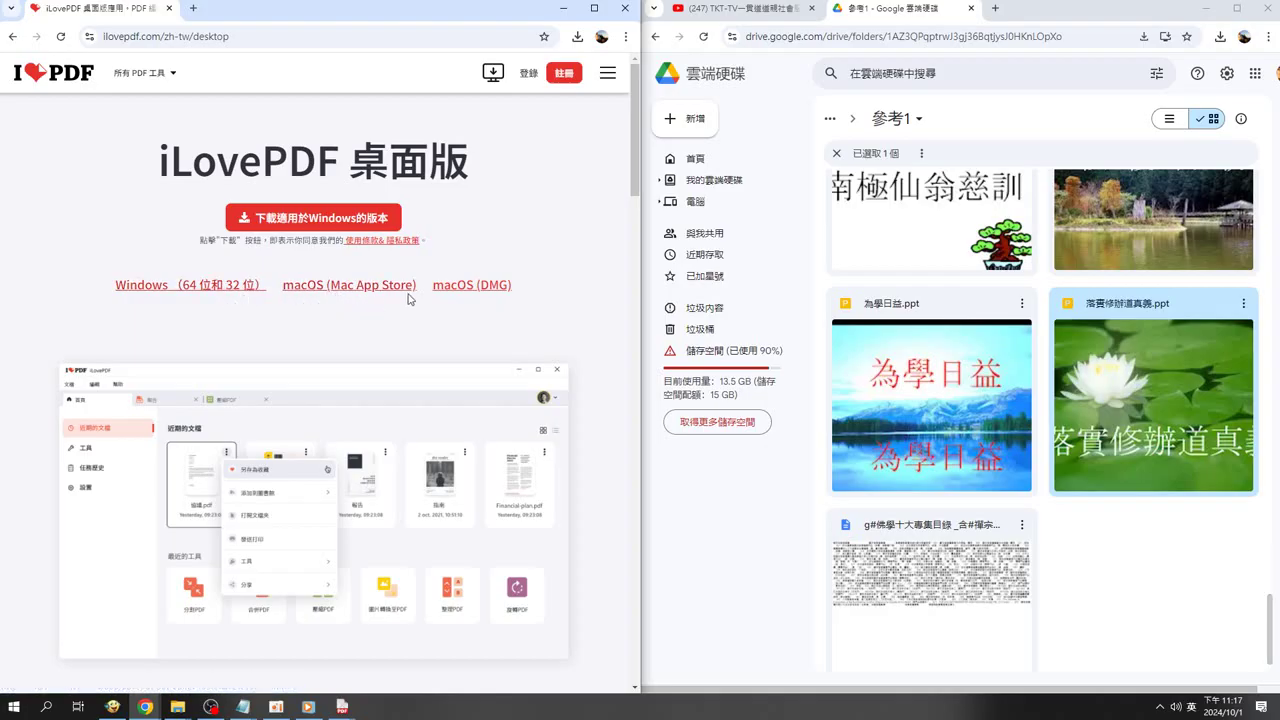
# Download the iLovePDF Windows installer and launch it from the Downloads folder
pyautogui.click(313, 222)
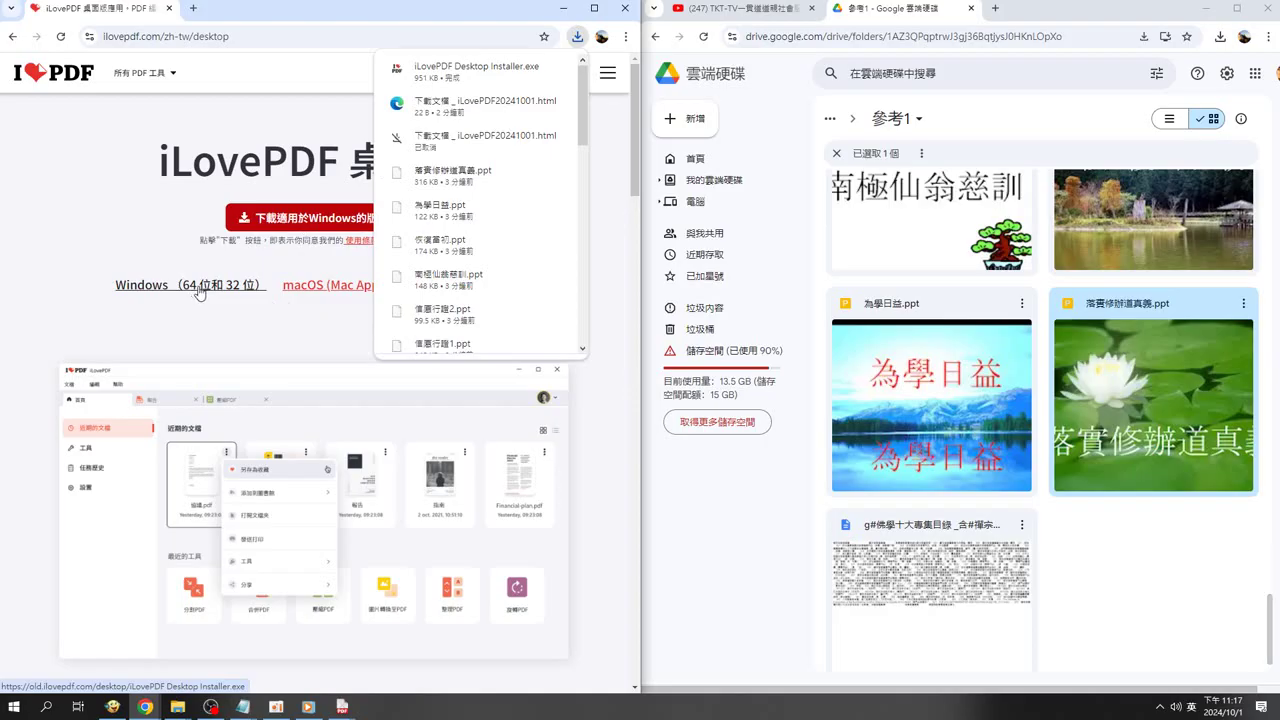
pyautogui.moveTo(470, 70)
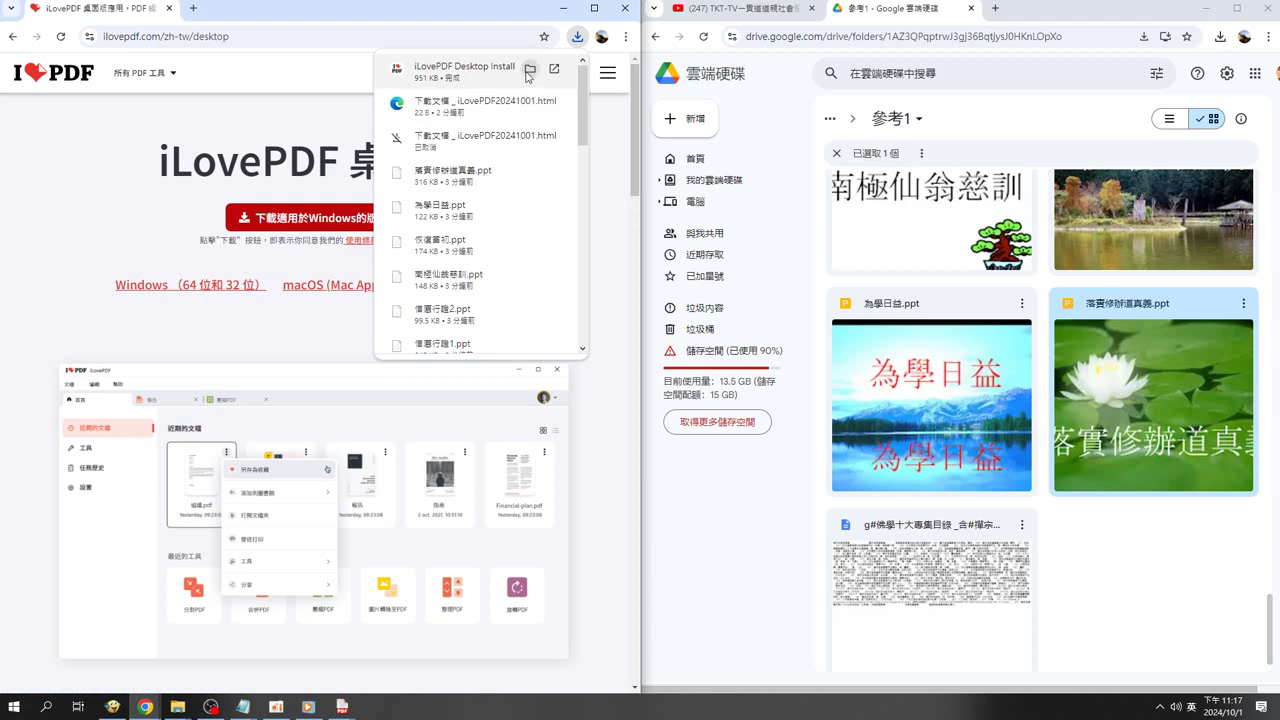
pyautogui.click(530, 70)
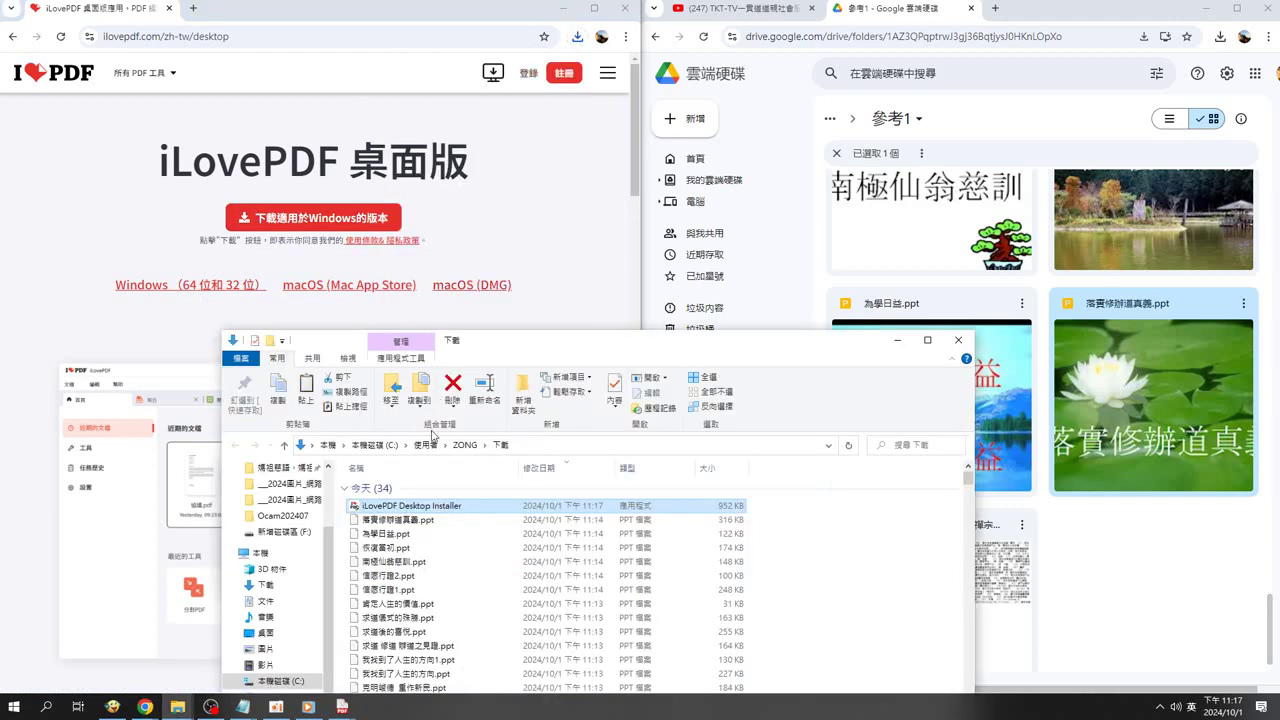
pyautogui.doubleClick(434, 507)
pyautogui.moveTo(519, 353); pyautogui.dragTo(778, 179)
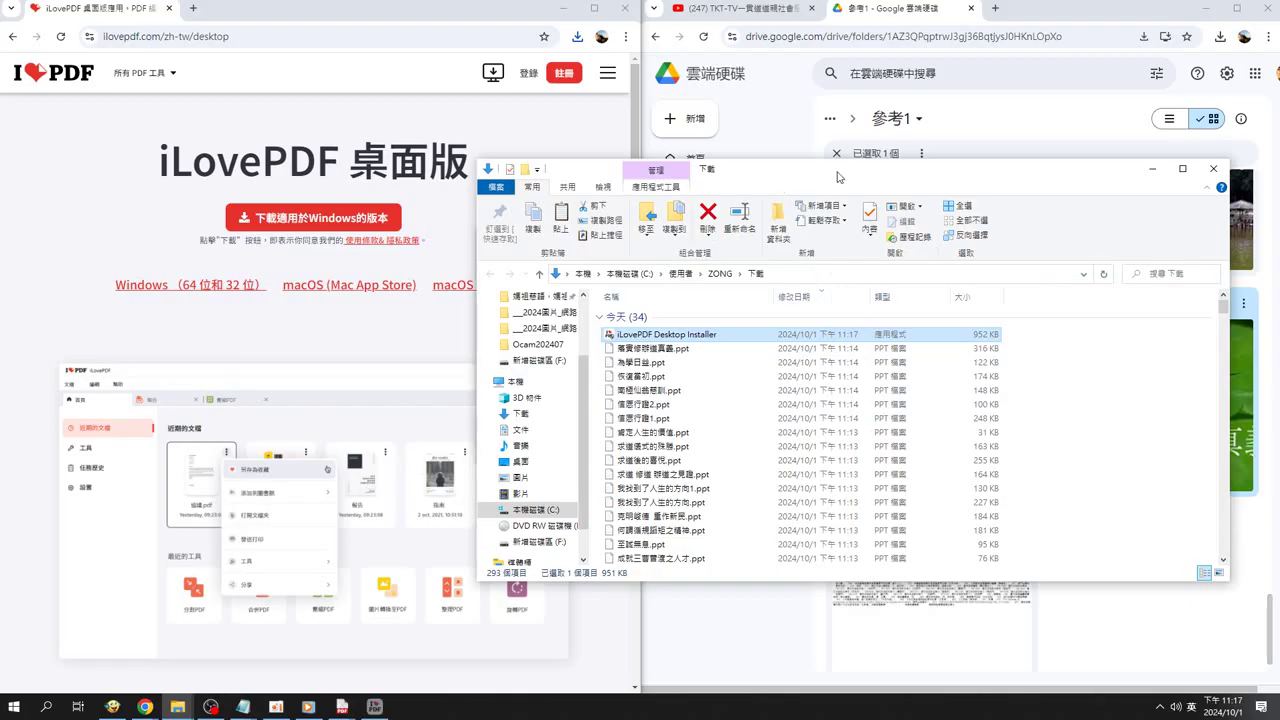
# Move the Downloads window and wizard aside, then exit the duplicate installer wizard
pyautogui.moveTo(838, 177)
pyautogui.mouseDown()
pyautogui.moveTo(868, 406)
pyautogui.moveTo(836, 530)
pyautogui.mouseUp()
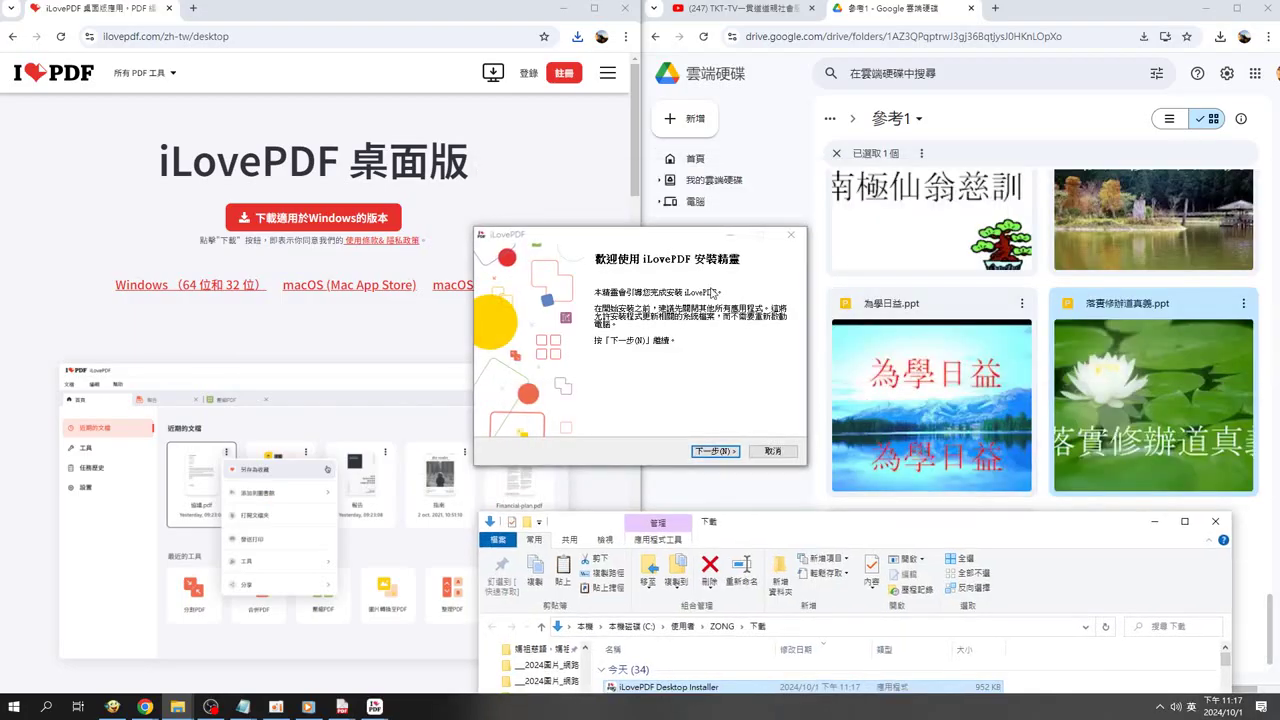
pyautogui.moveTo(675, 242); pyautogui.dragTo(712, 206)
pyautogui.click(825, 200)
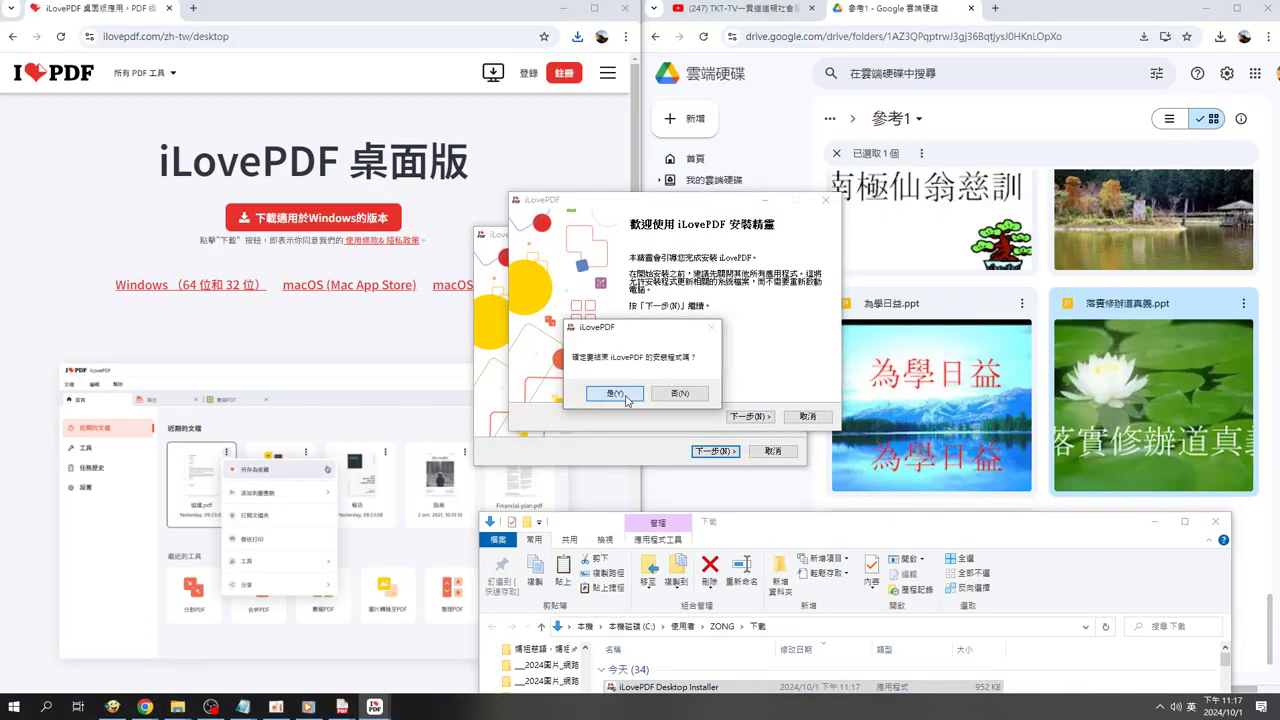
pyautogui.click(614, 393)
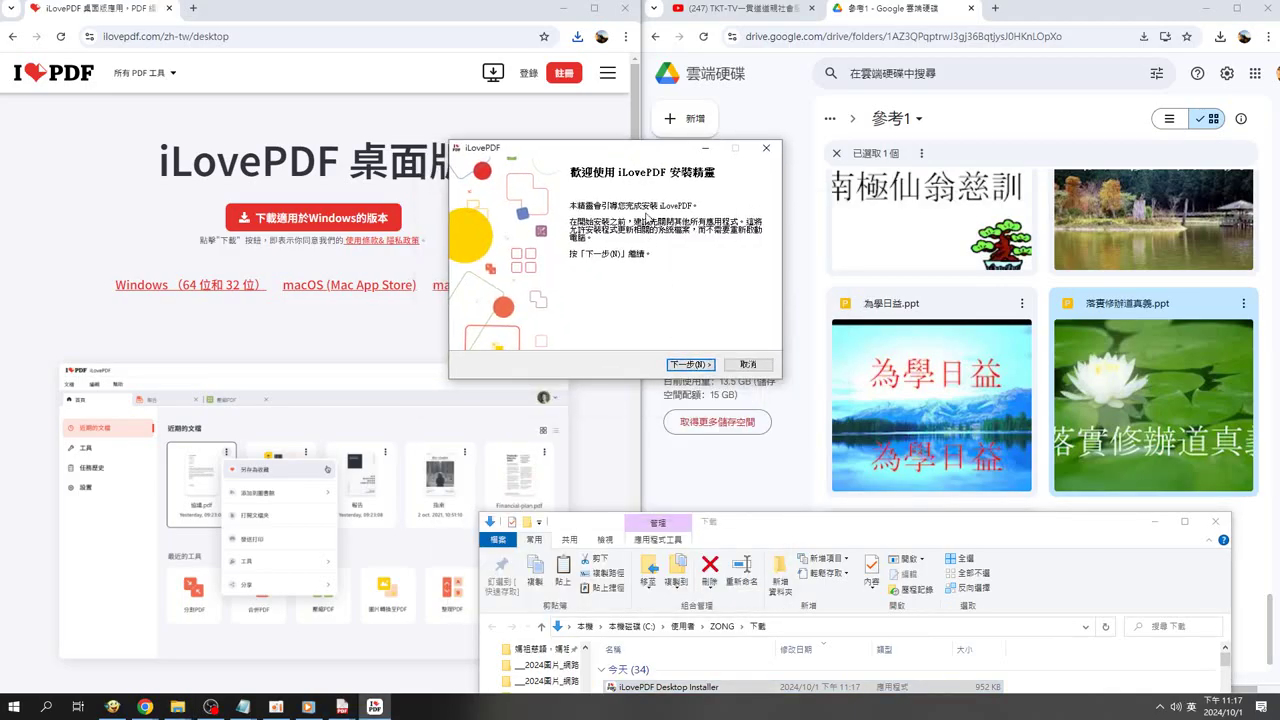
# Install to the default folder with the licence accepted, then dismiss the iLovePDF.exe not-found error
pyautogui.click(700, 364)
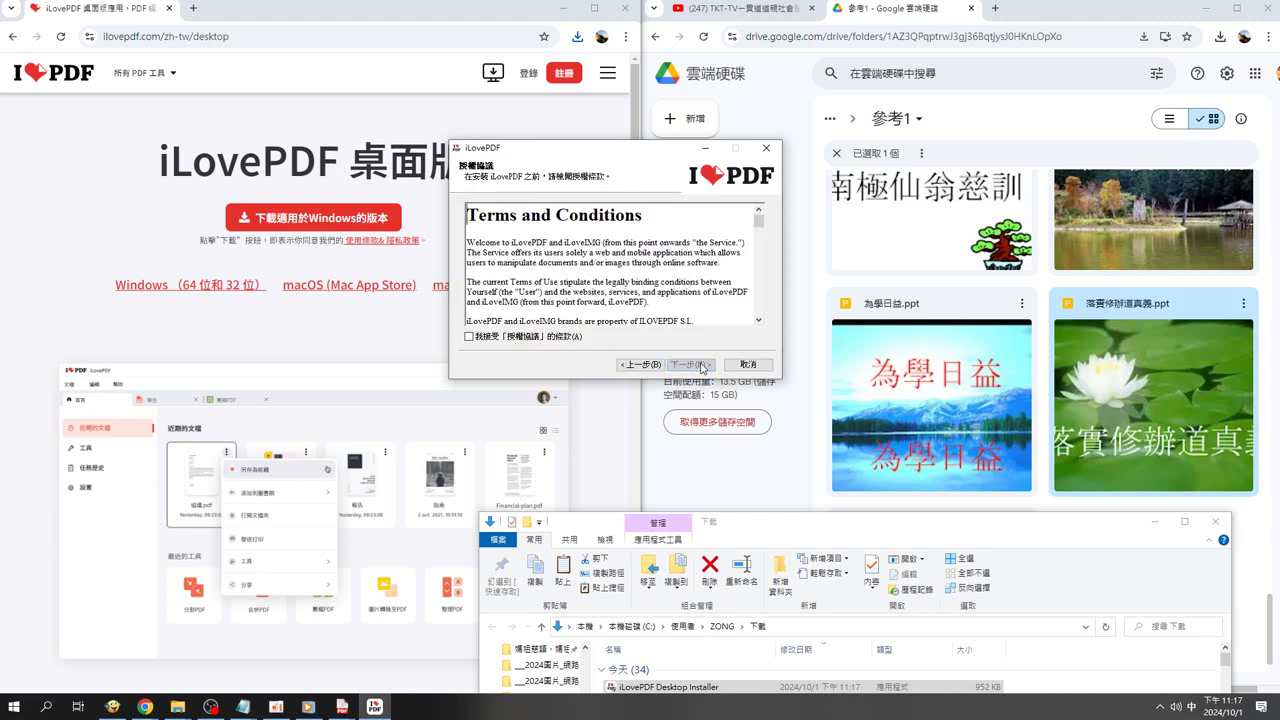
pyautogui.click(474, 339)
pyautogui.click(707, 366)
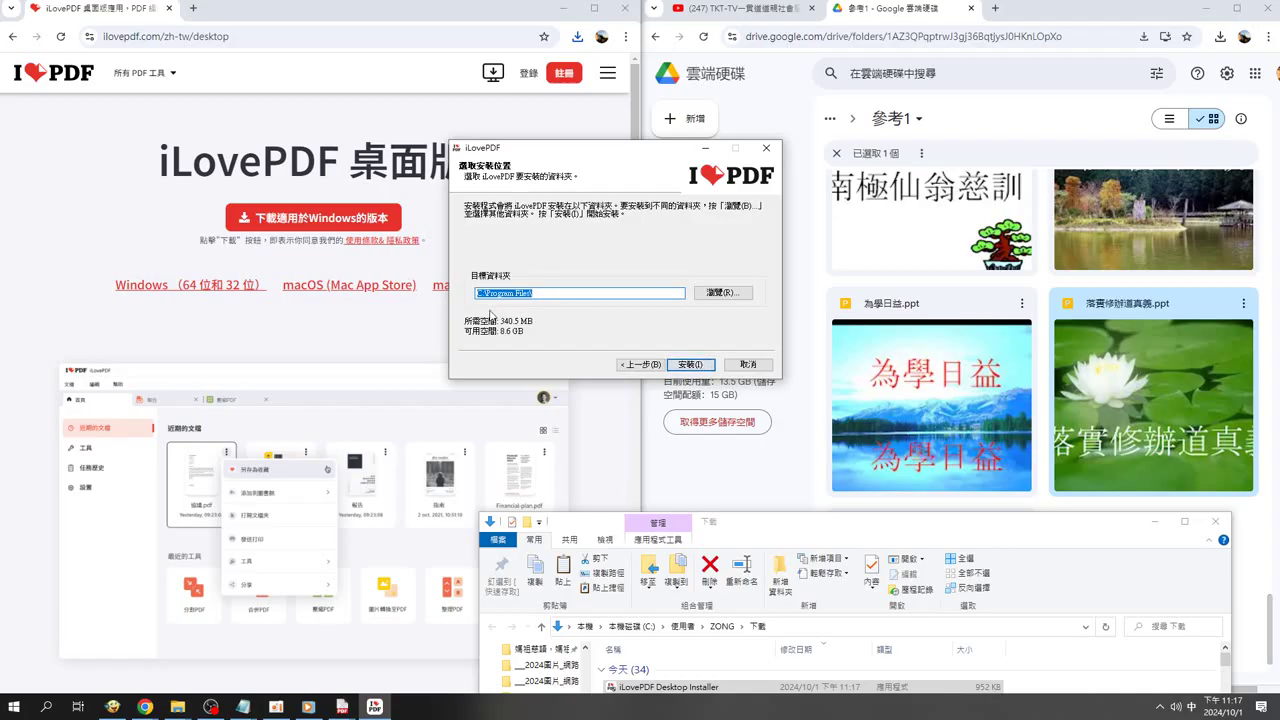
pyautogui.click(689, 364)
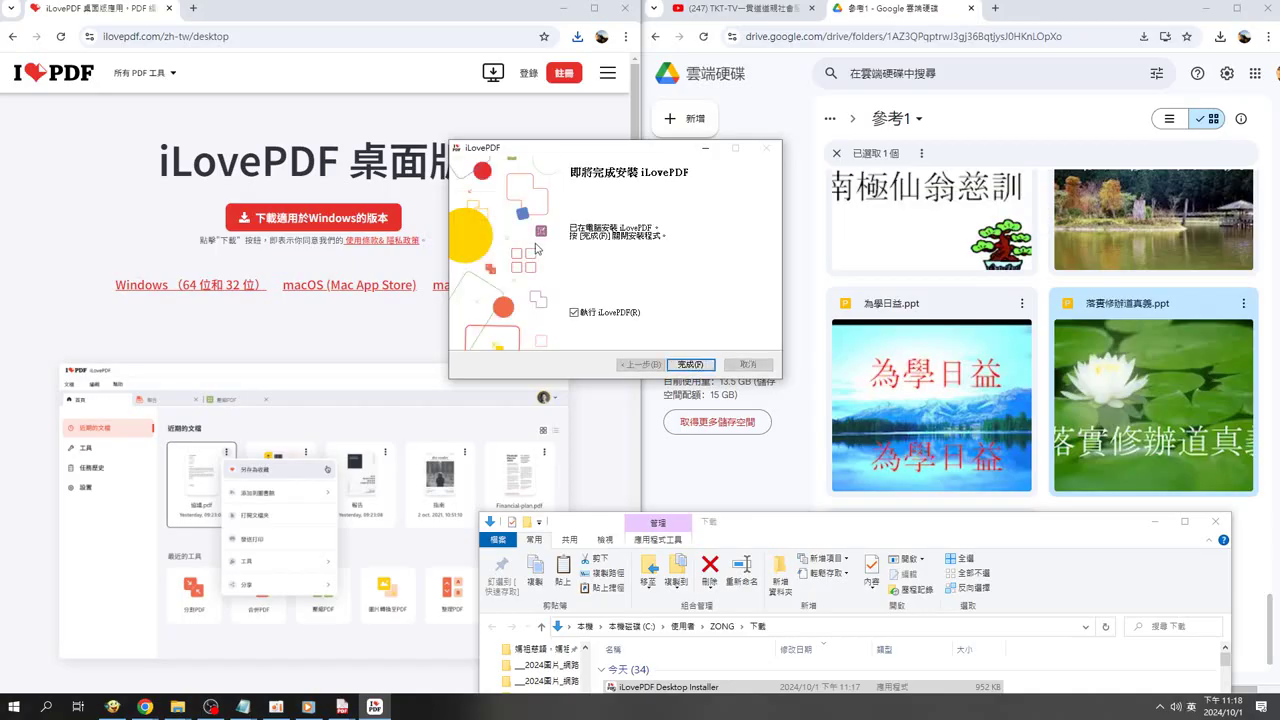
pyautogui.click(692, 365)
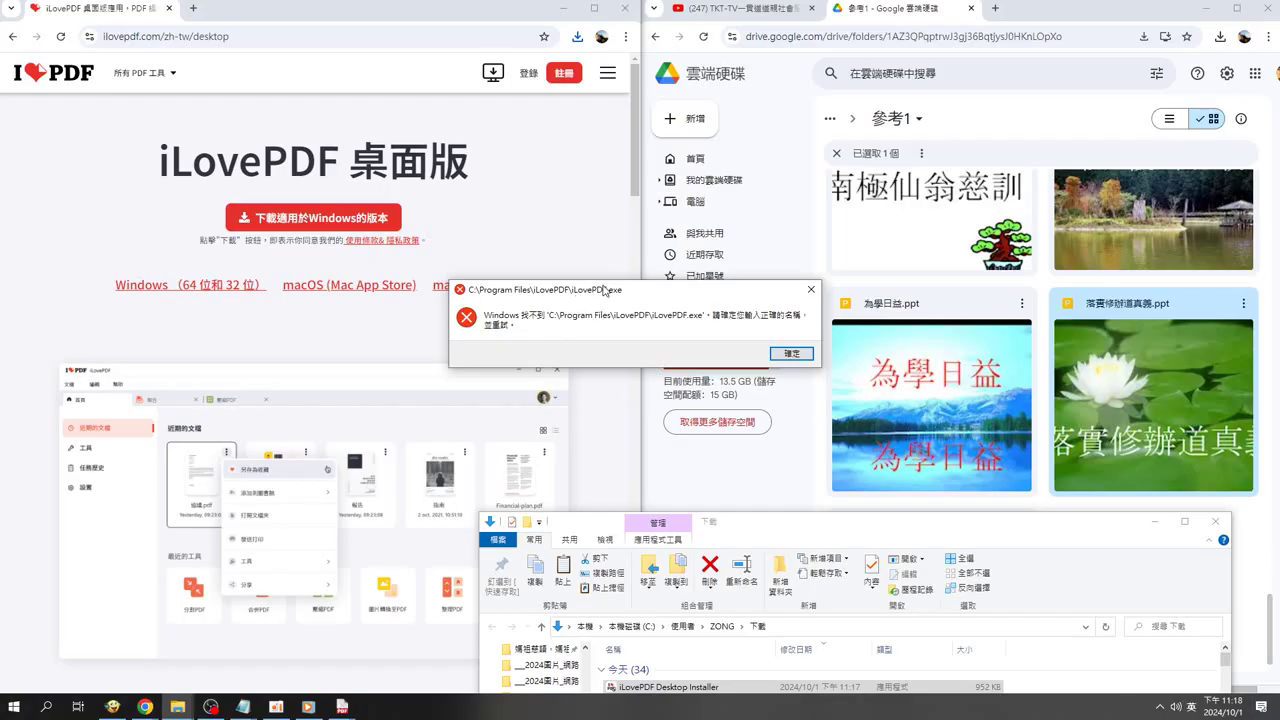
pyautogui.moveTo(603, 290); pyautogui.dragTo(493, 481)
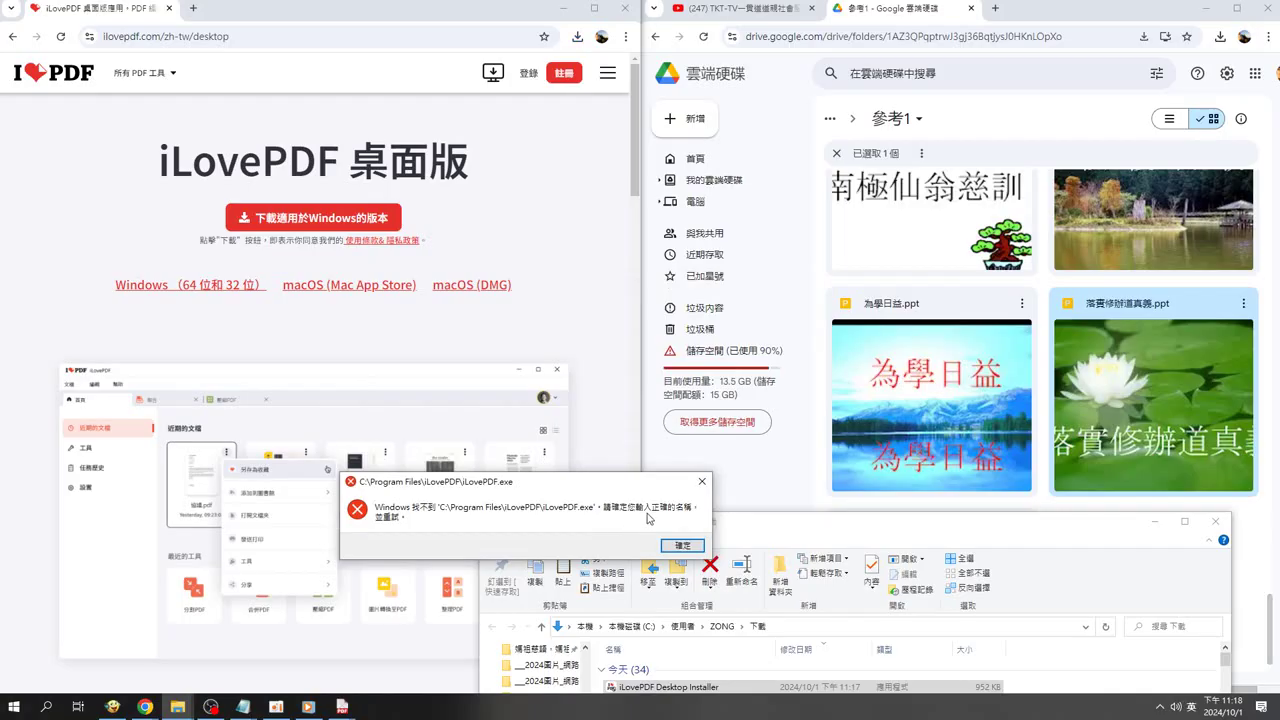
pyautogui.click(682, 546)
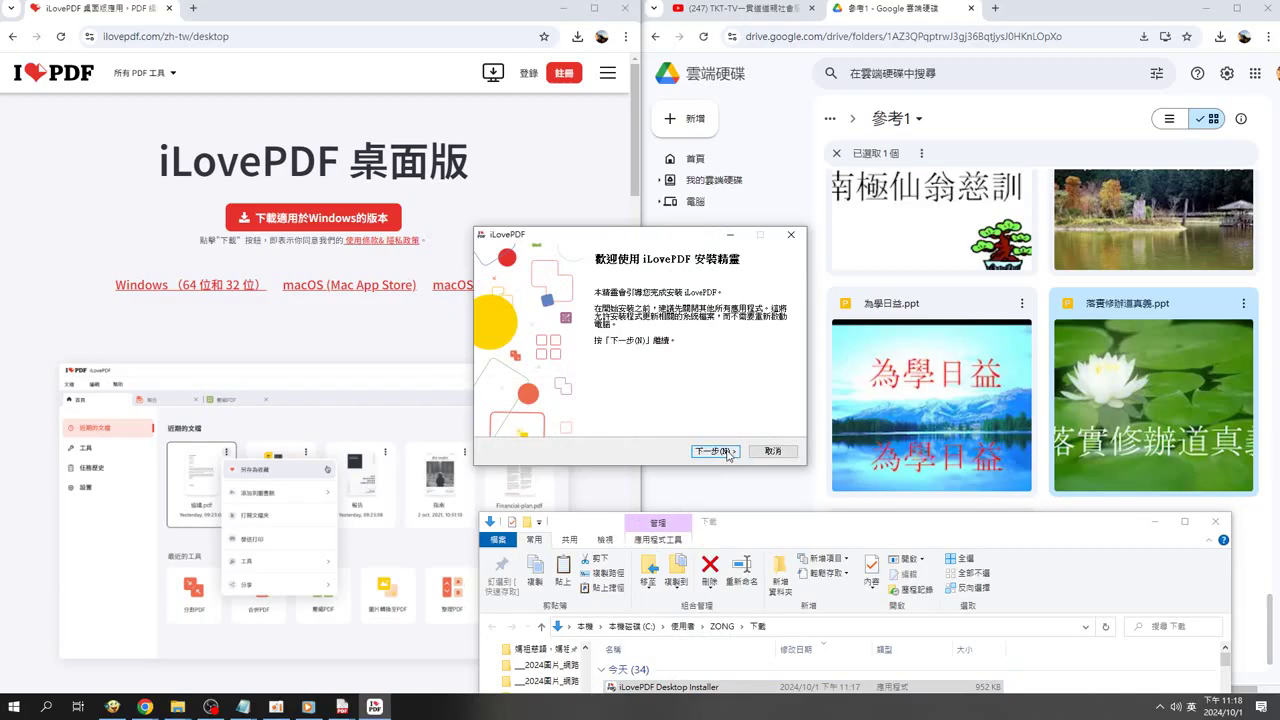
# Get past the welcome page again and accept the licence agreement
pyautogui.click(715, 451)
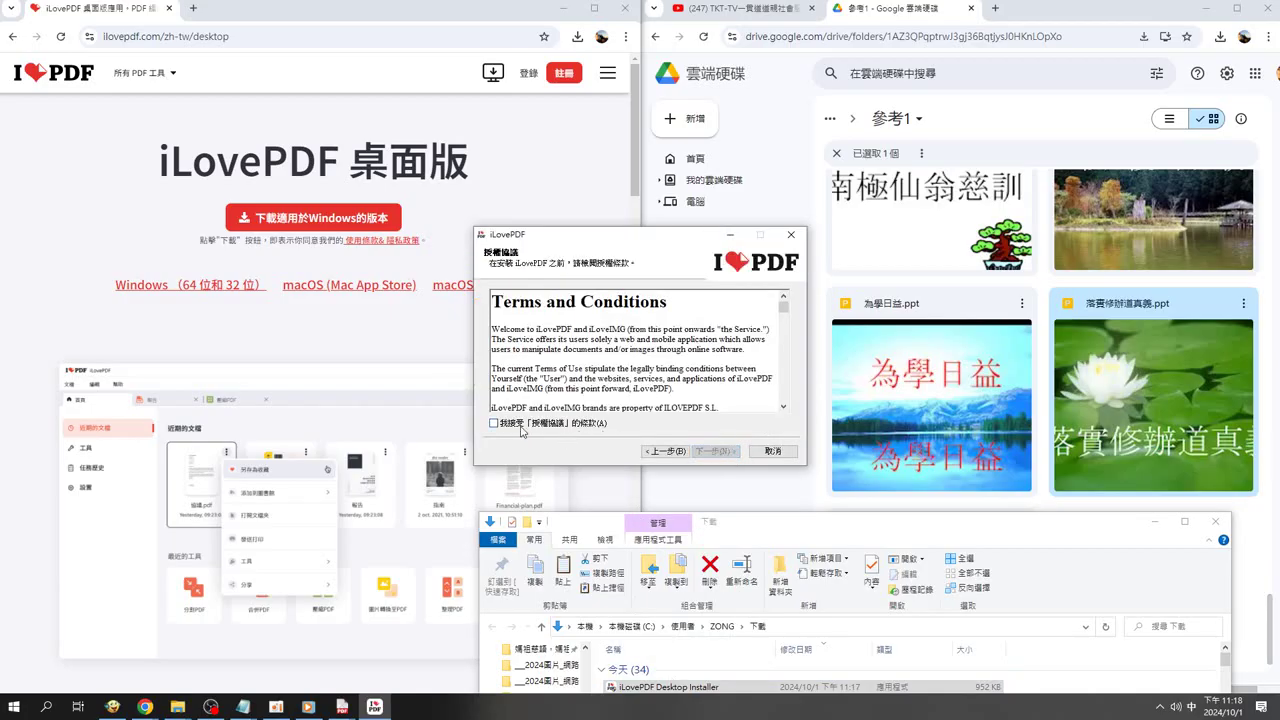
pyautogui.click(521, 425)
pyautogui.click(712, 453)
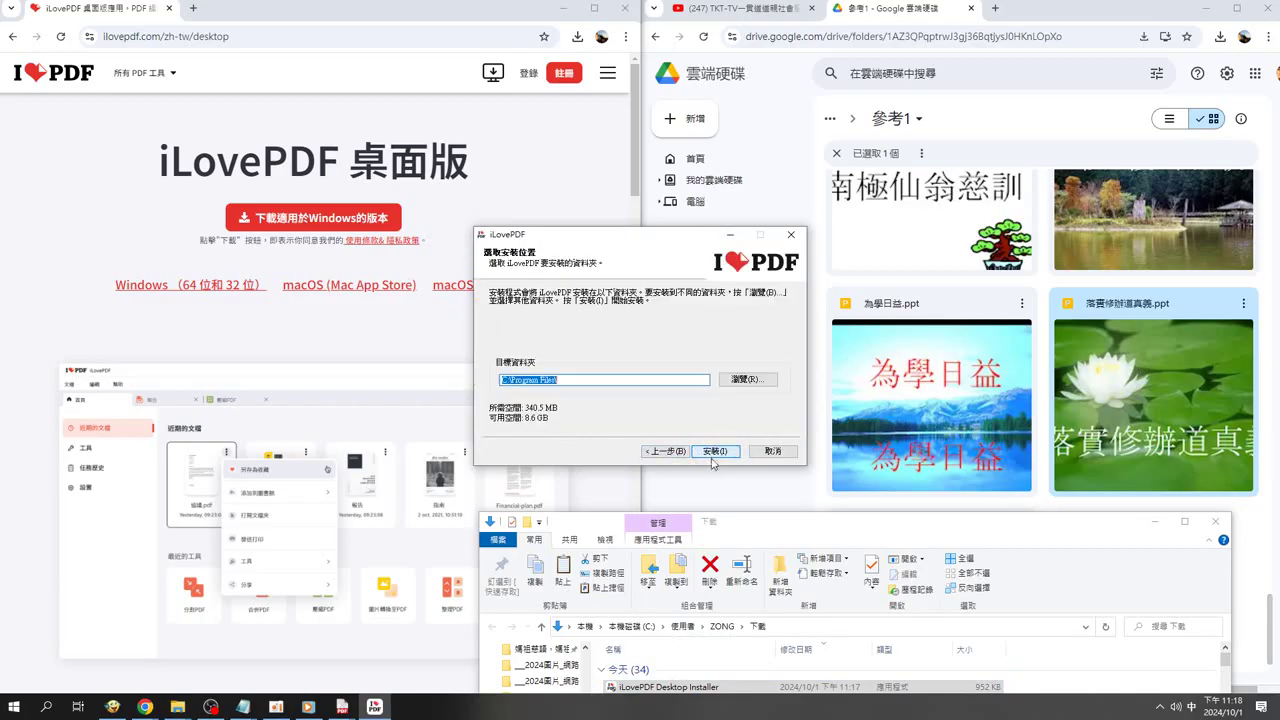
# Set the install destination folder to the F:\ drive, then reposition the installer window
pyautogui.click(744, 380)
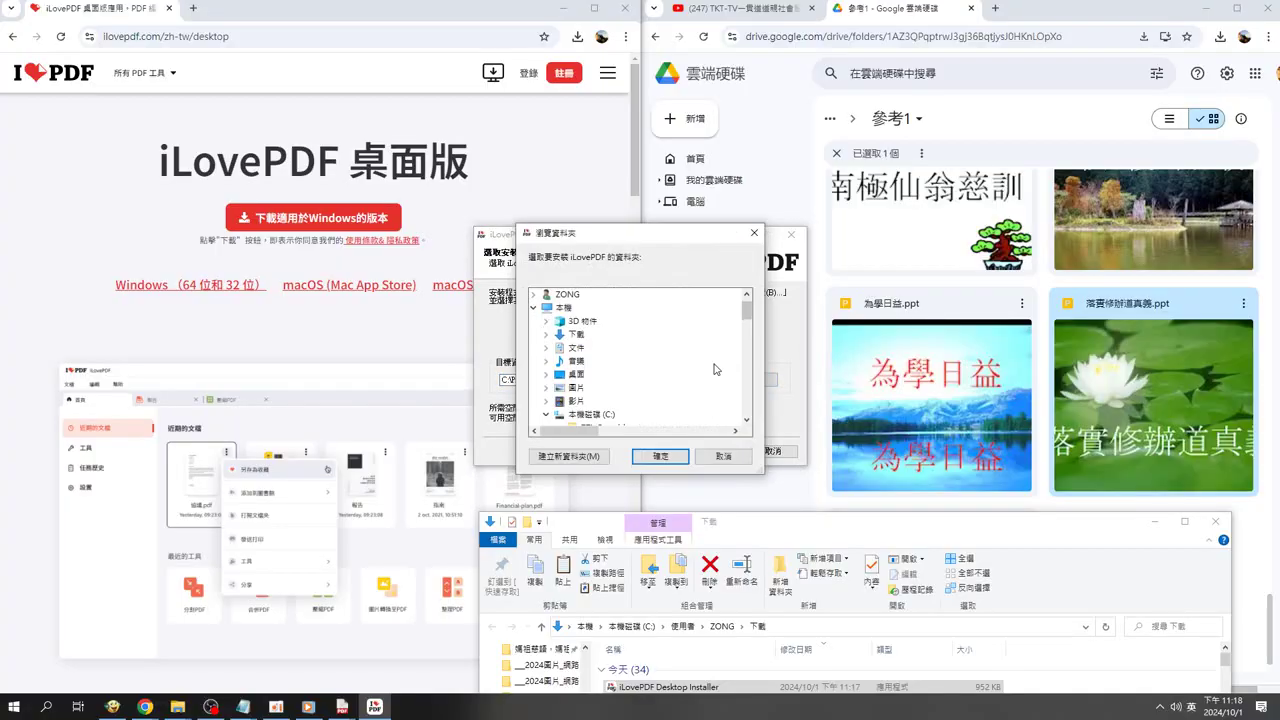
pyautogui.scroll(-3, 753, 385)
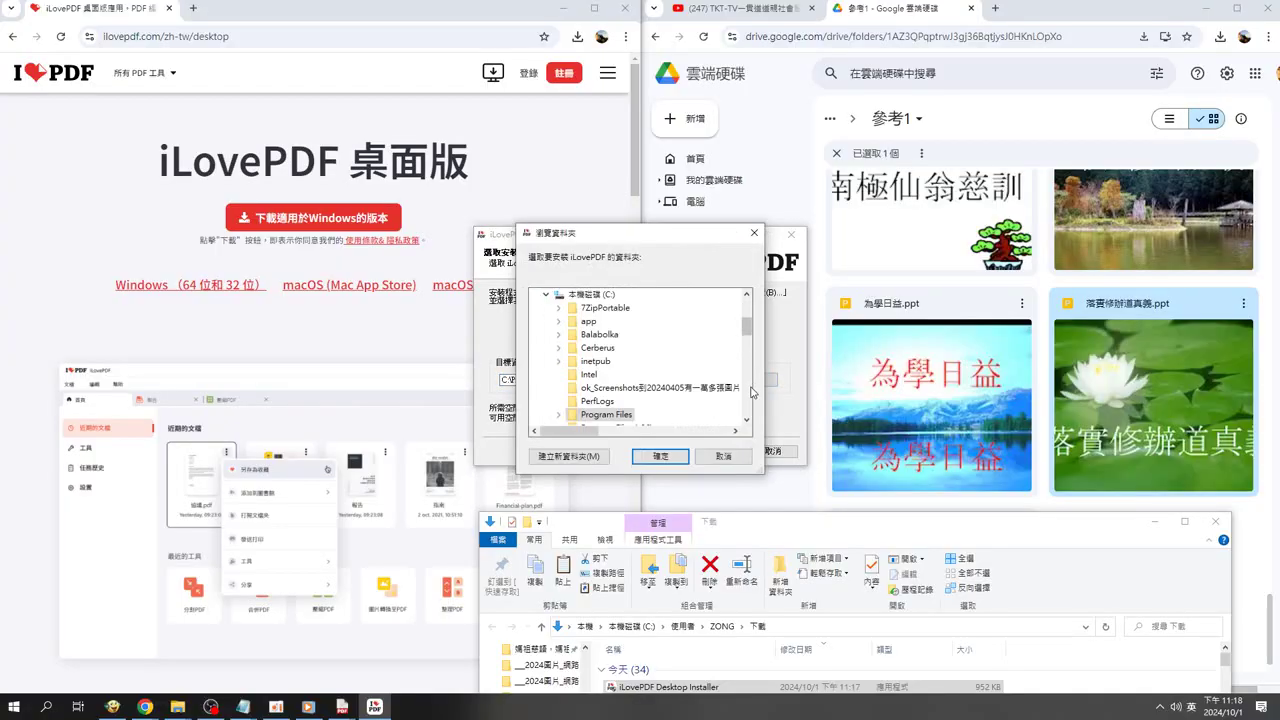
pyautogui.scroll(-3, 753, 390)
pyautogui.doubleClick(620, 389)
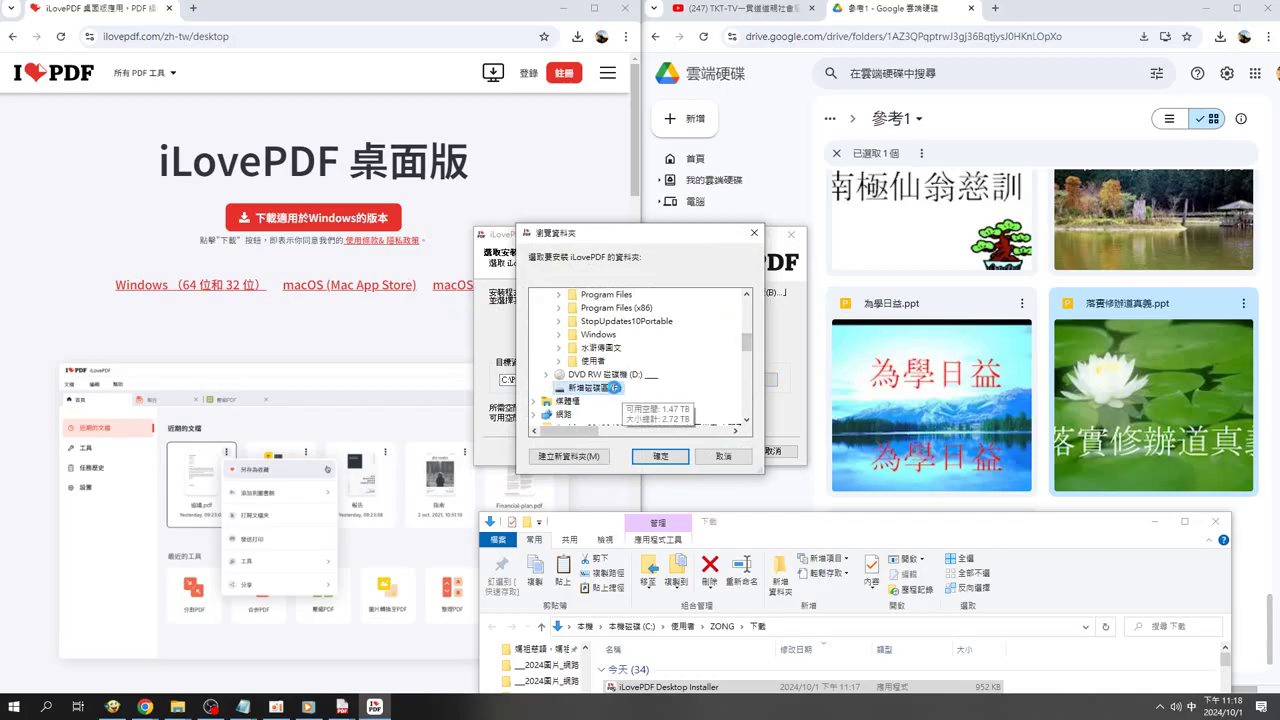
pyautogui.click(660, 456)
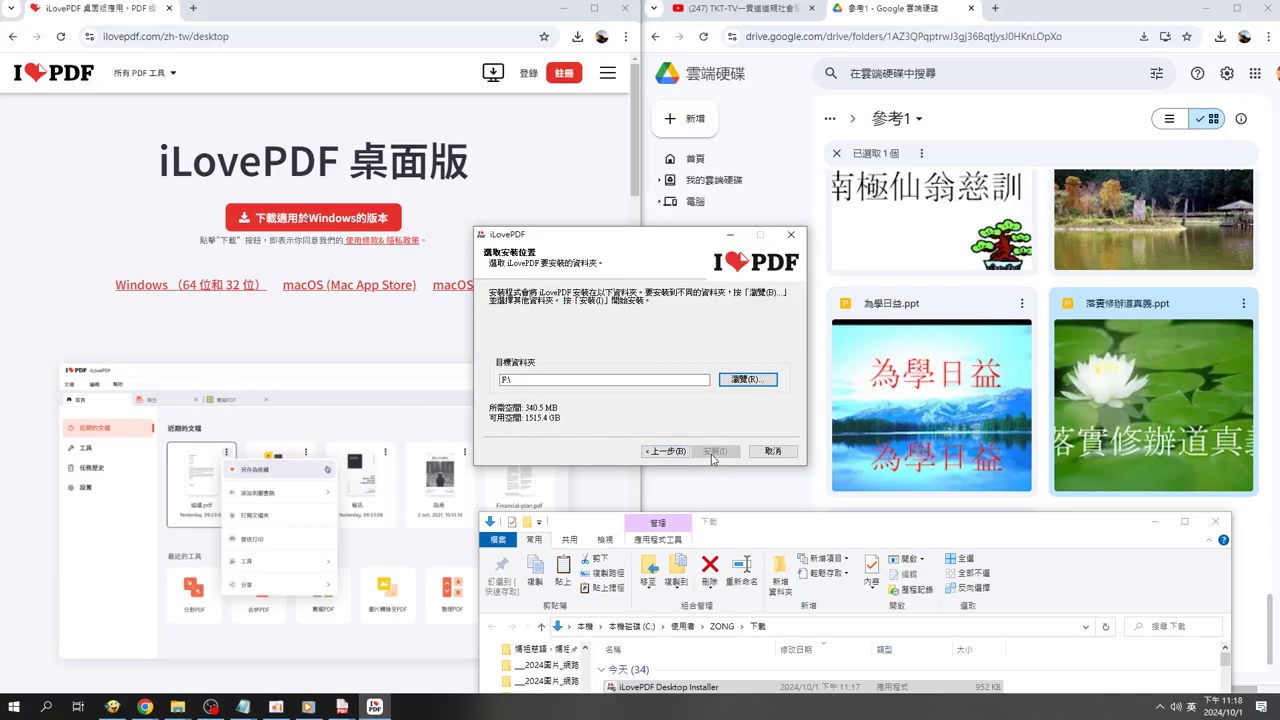
pyautogui.moveTo(663, 243); pyautogui.dragTo(511, 471)
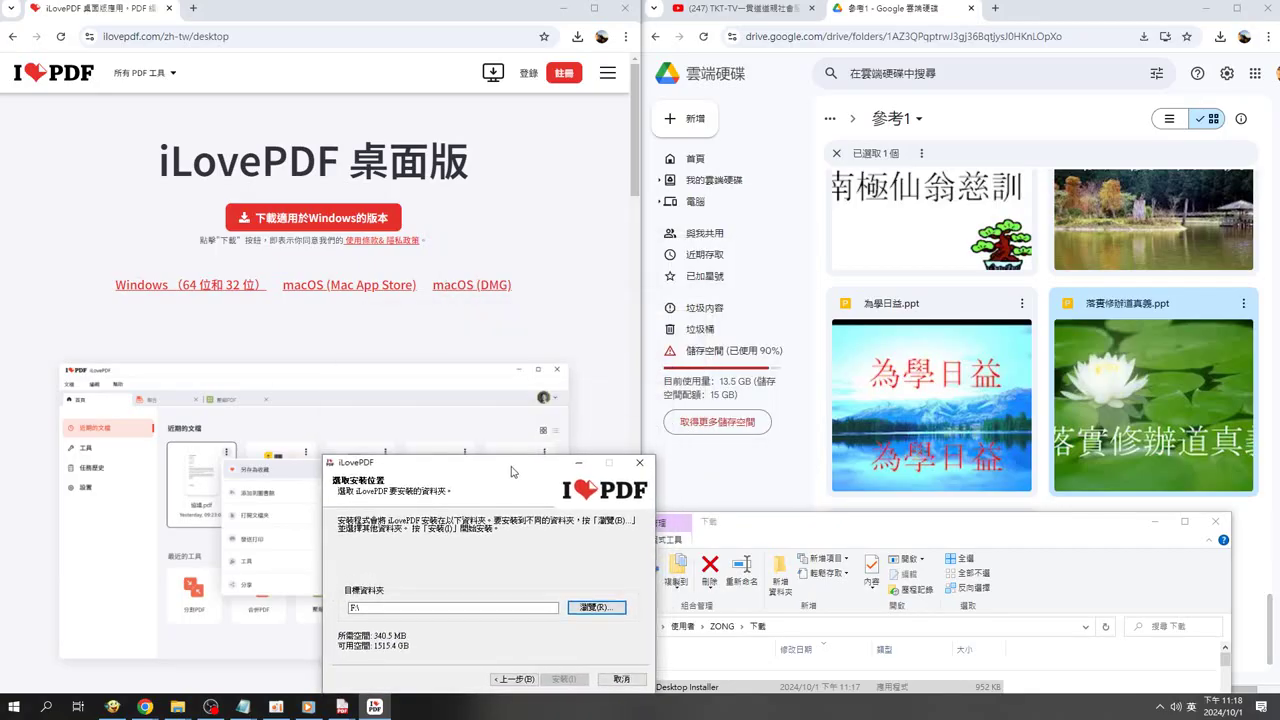
pyautogui.moveTo(510, 471); pyautogui.dragTo(517, 415)
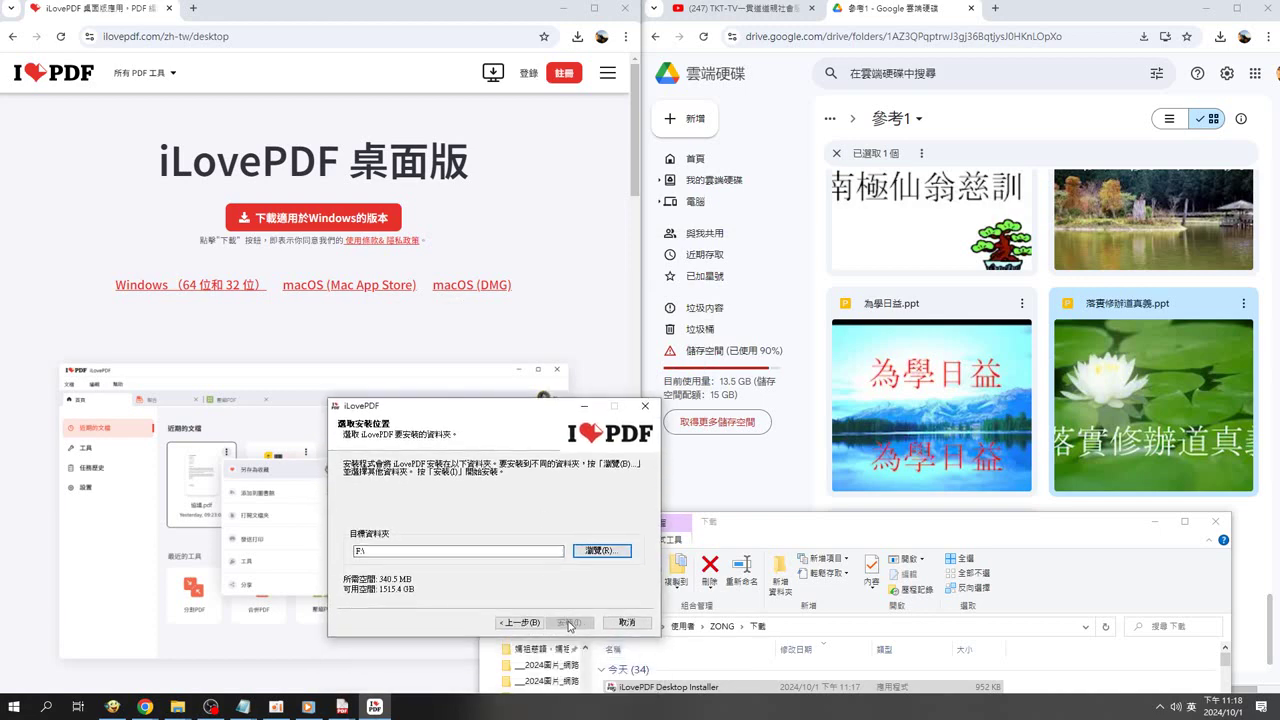
pyautogui.moveTo(519, 407); pyautogui.dragTo(611, 217)
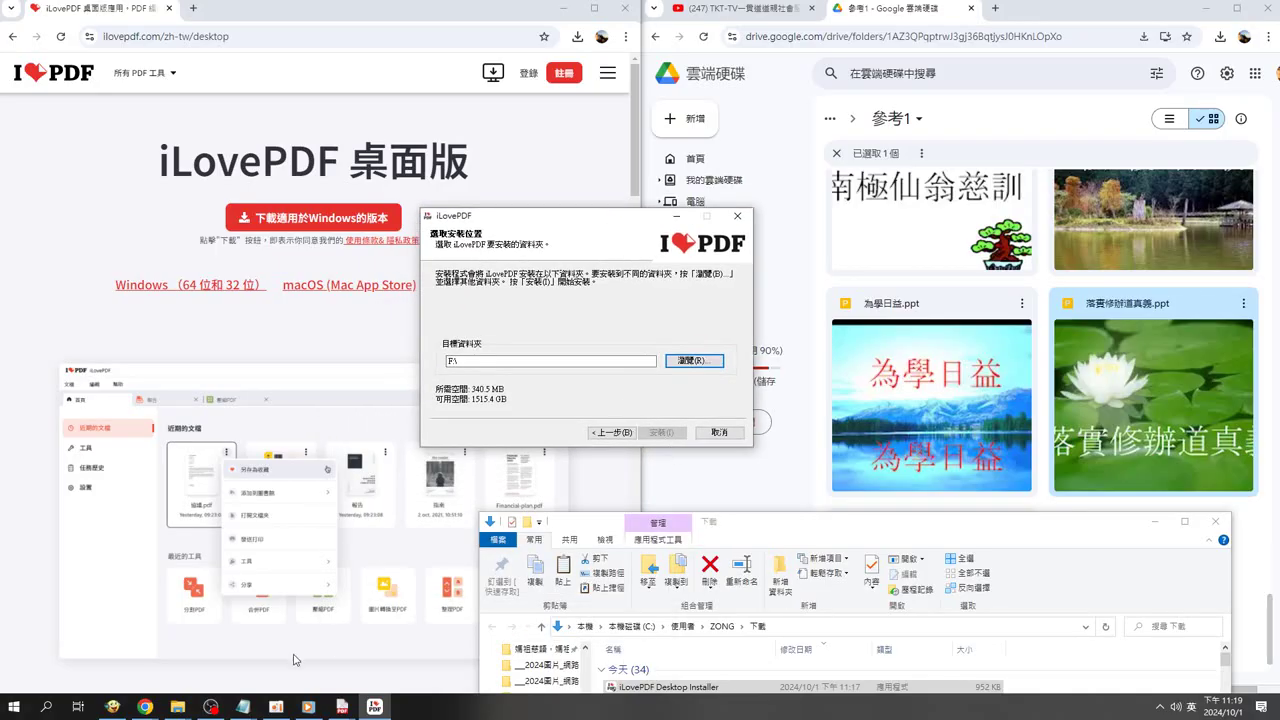
pyautogui.click(281, 714)
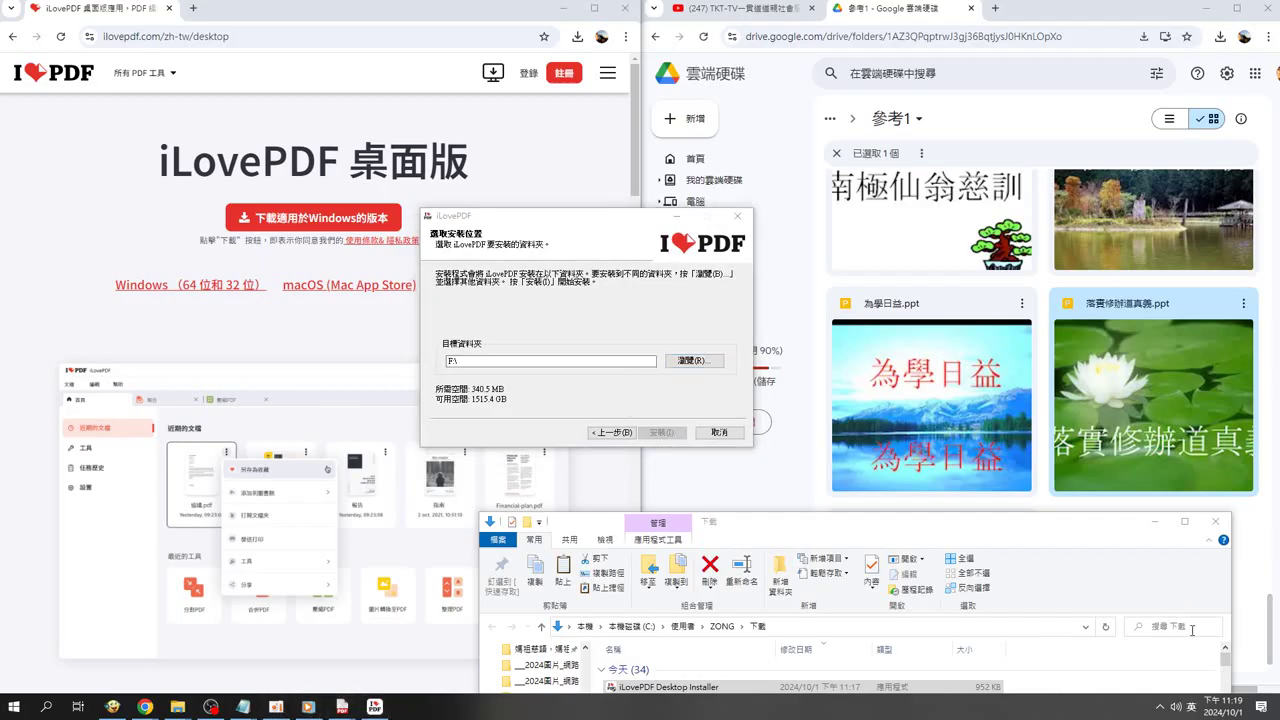